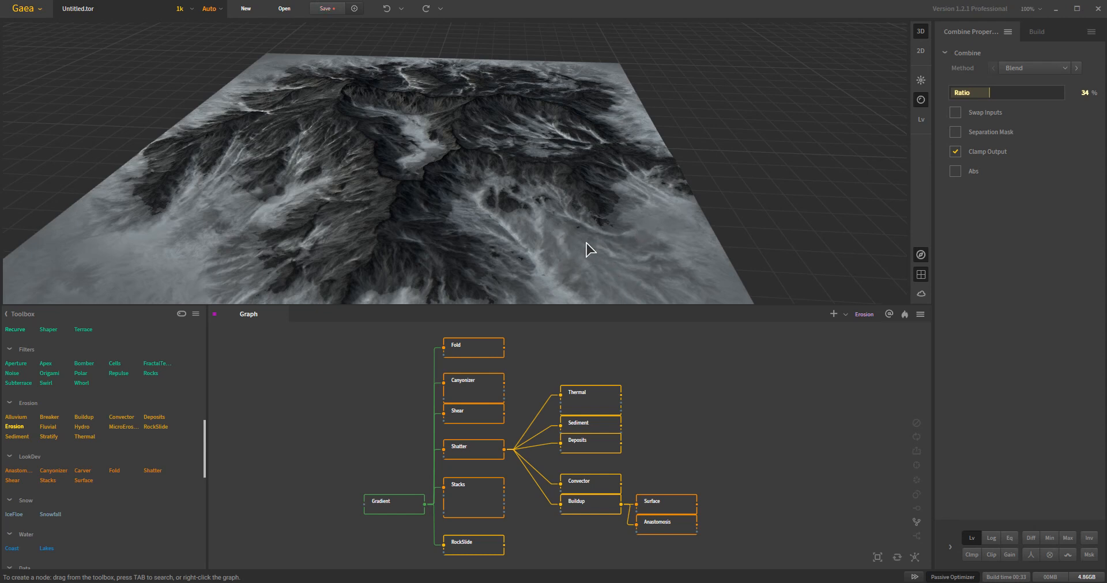
# - Inspect the combined terrain in the 3D view and preview the Gradient node that feeds the graph
pyautogui.moveTo(596, 248); pyautogui.dragTo(596, 240)
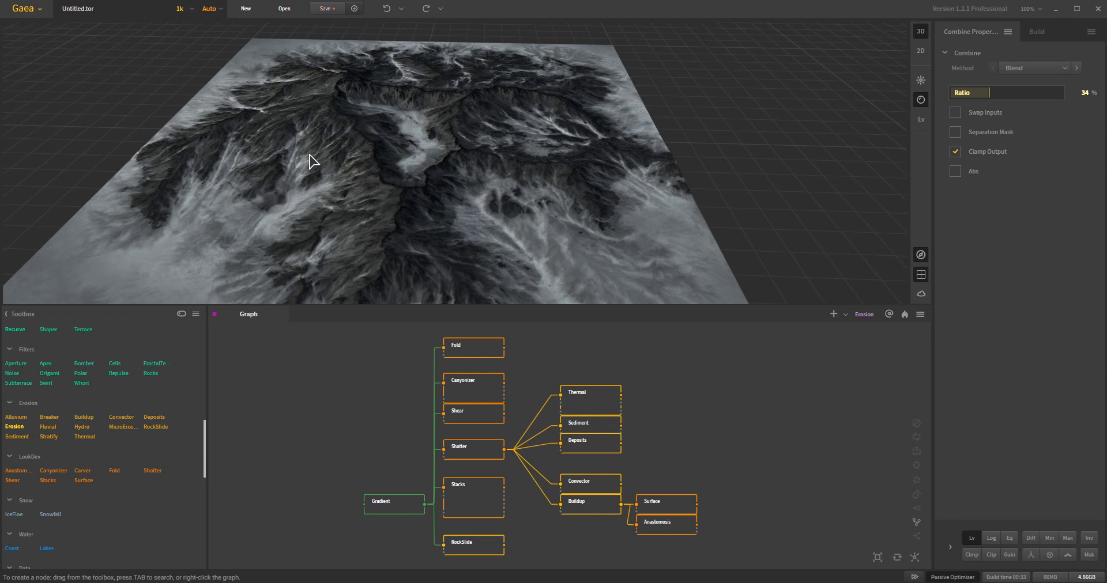
pyautogui.moveTo(491, 192); pyautogui.dragTo(496, 197)
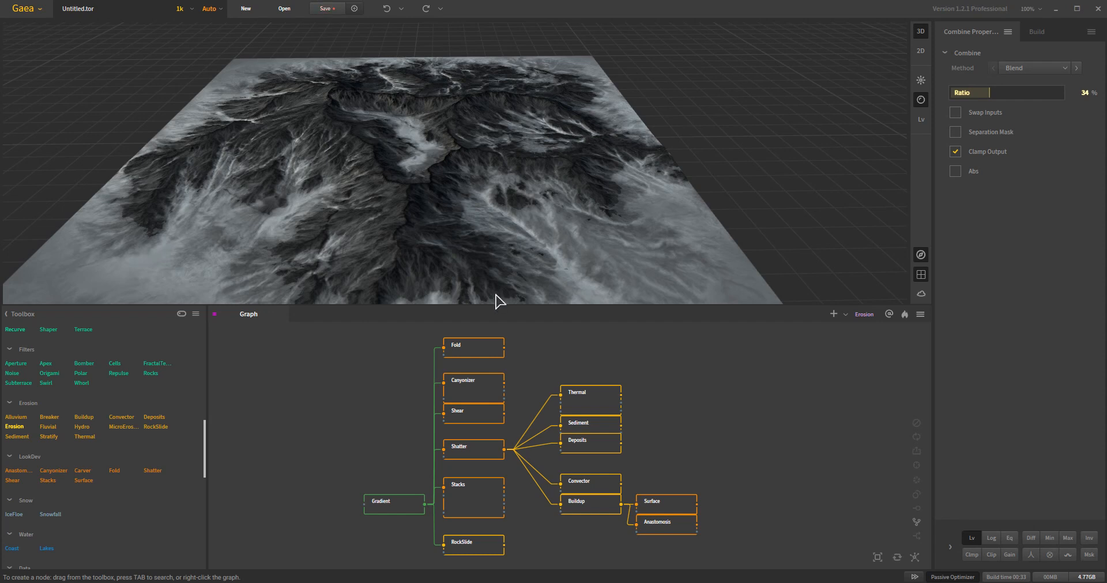
pyautogui.click(392, 504)
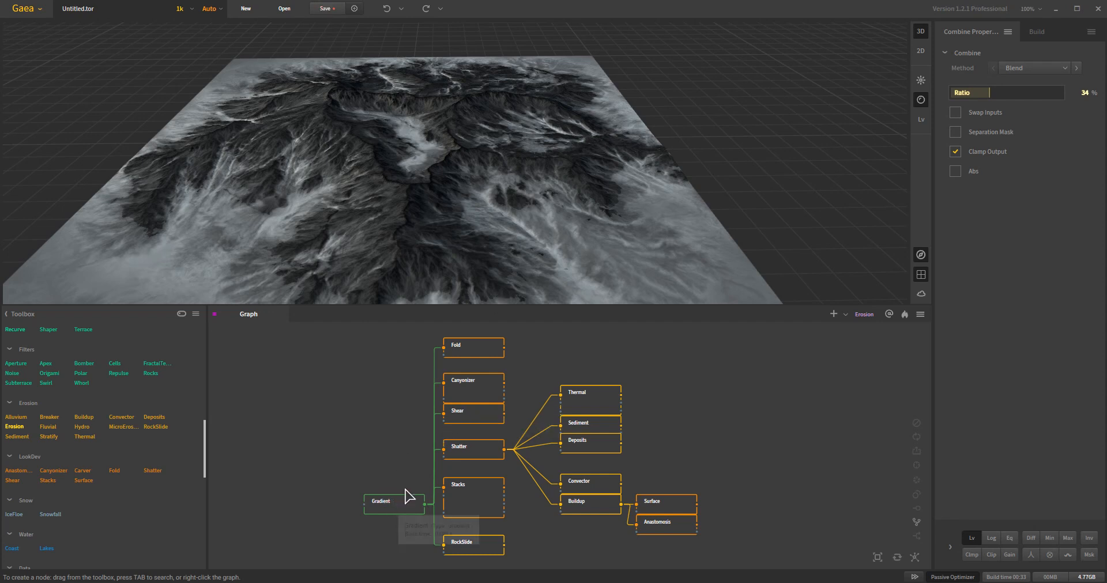
pyautogui.moveTo(449, 174); pyautogui.dragTo(506, 222)
pyautogui.scroll(3, 499, 225)
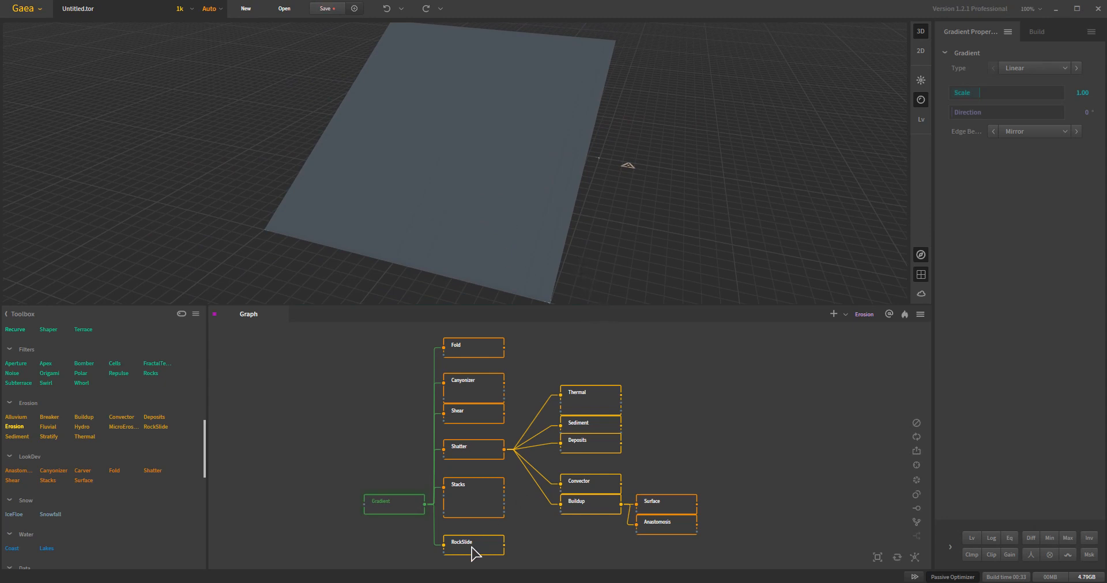
# - Preview the RockSlide node and examine its surface texture on the gradient slope up close
pyautogui.click(499, 549)
pyautogui.moveTo(476, 253); pyautogui.dragTo(500, 247)
pyautogui.scroll(2, 500, 241)
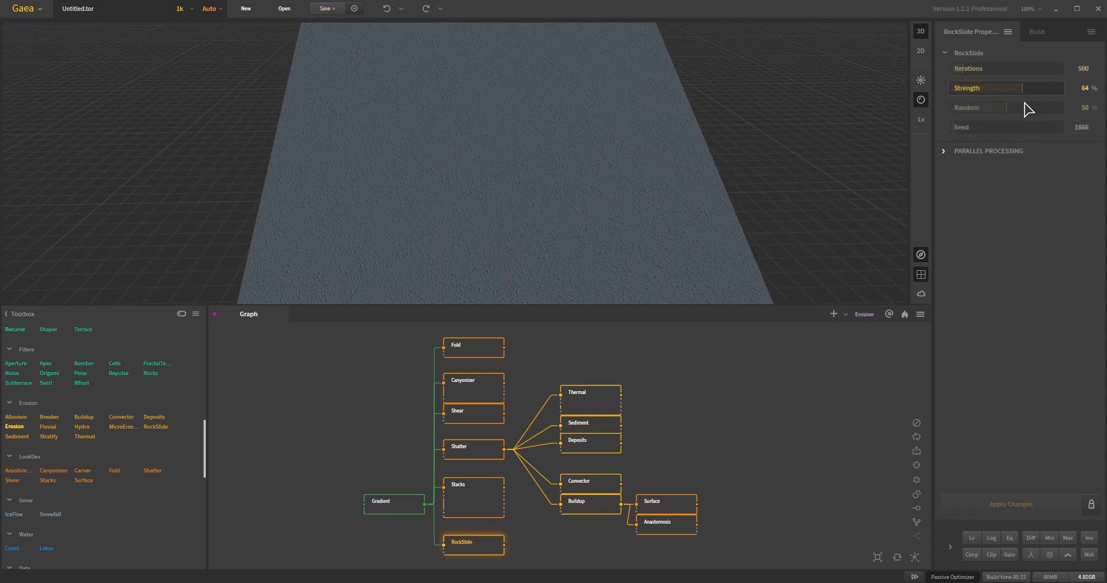
pyautogui.moveTo(583, 208); pyautogui.dragTo(553, 207)
pyautogui.scroll(2, 565, 227)
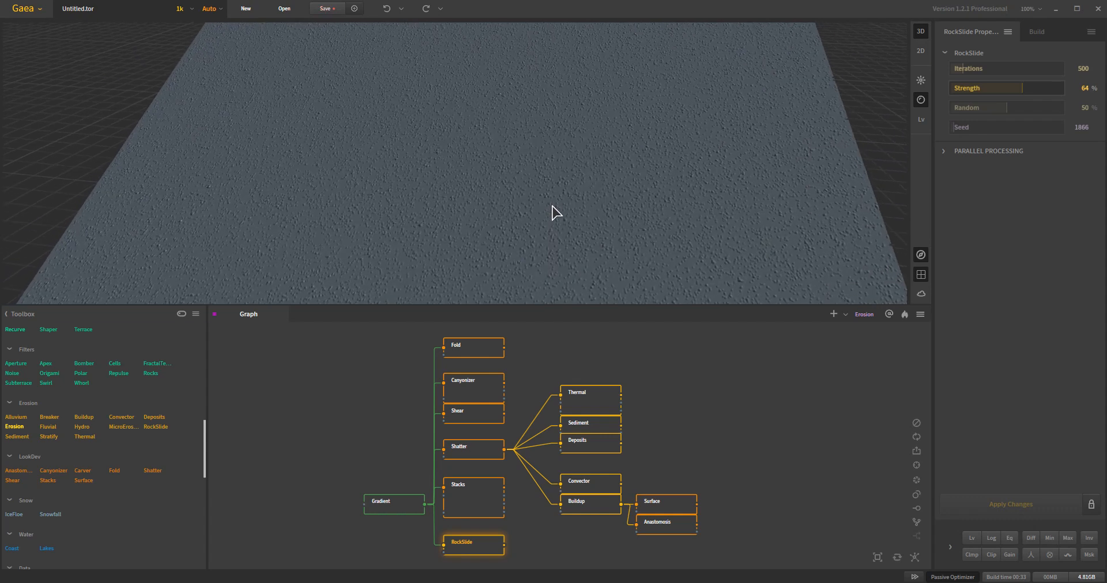
pyautogui.scroll(-2, 552, 206)
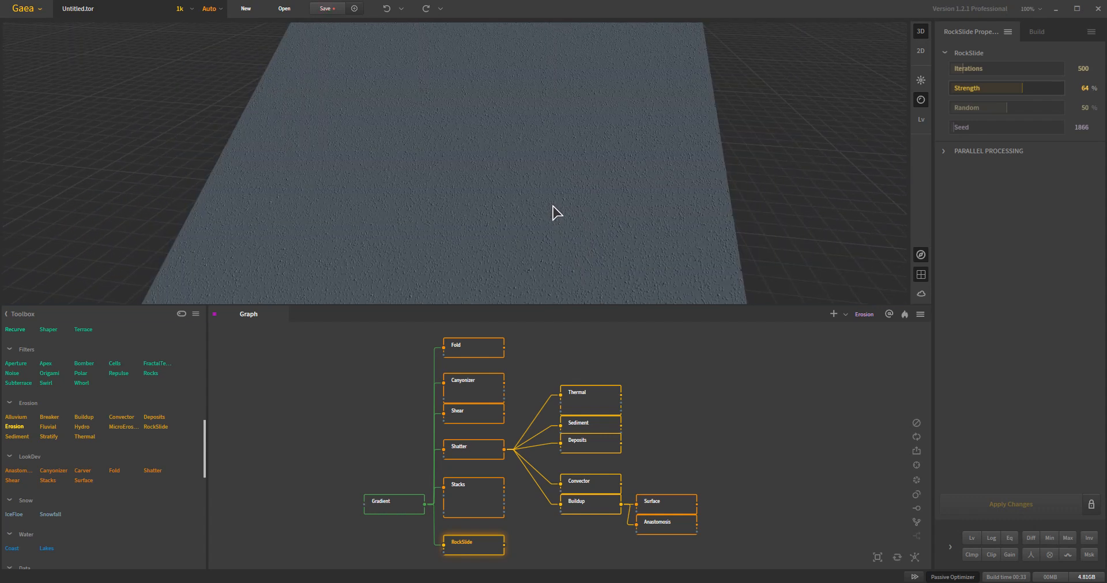
pyautogui.moveTo(504, 193); pyautogui.dragTo(501, 216)
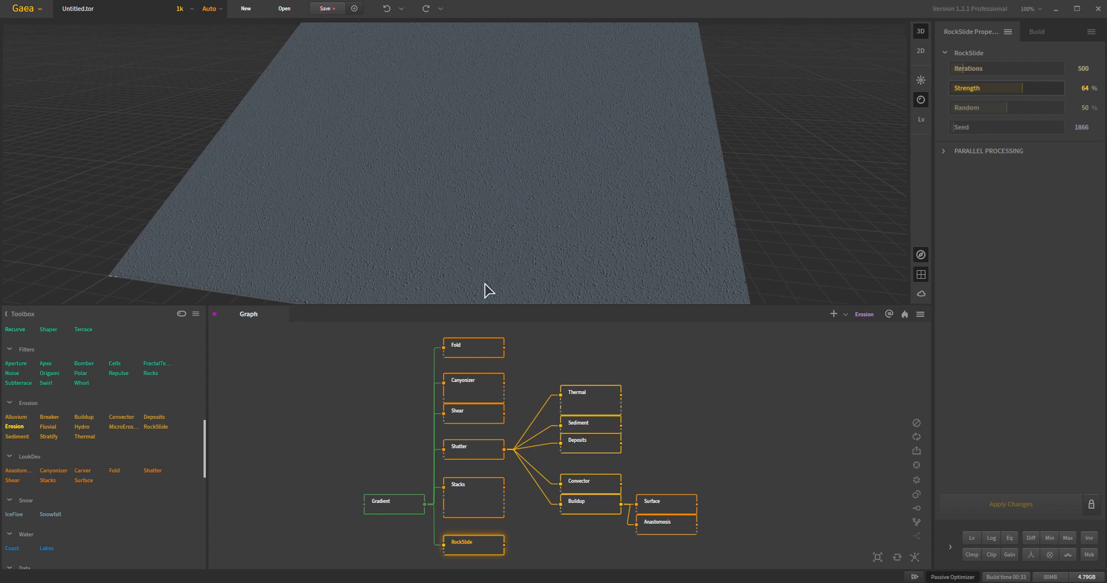
# - Preview the Stacks node and examine the layered rock formations it creates on the gradient slope
pyautogui.click(474, 517)
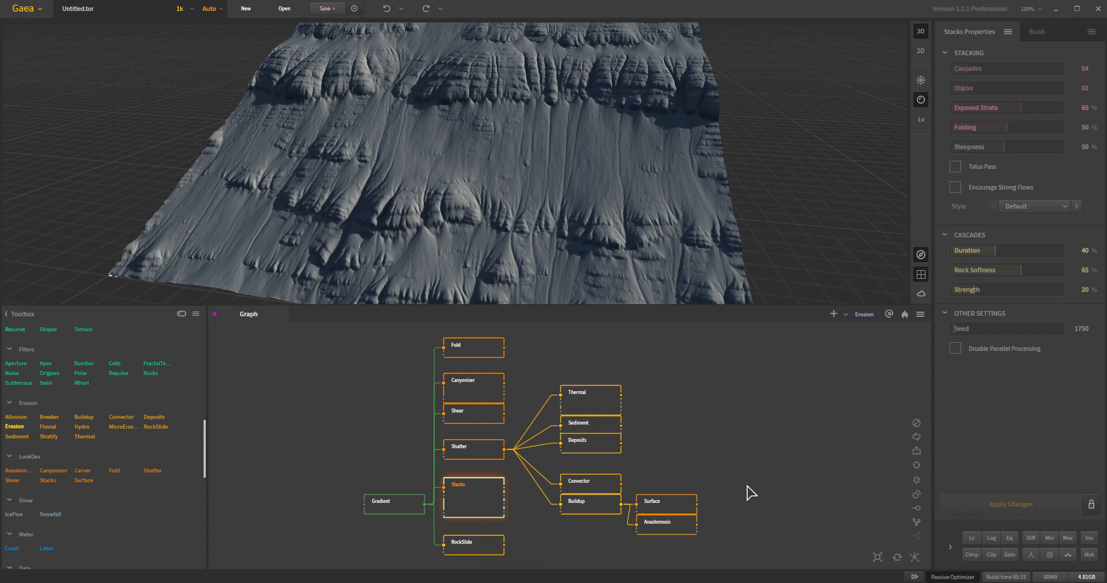
pyautogui.moveTo(487, 190)
pyautogui.mouseDown()
pyautogui.moveTo(502, 167)
pyautogui.moveTo(500, 128)
pyautogui.moveTo(521, 175)
pyautogui.moveTo(502, 199)
pyautogui.mouseUp()
pyautogui.scroll(-3, 500, 128)
pyautogui.scroll(3, 502, 198)
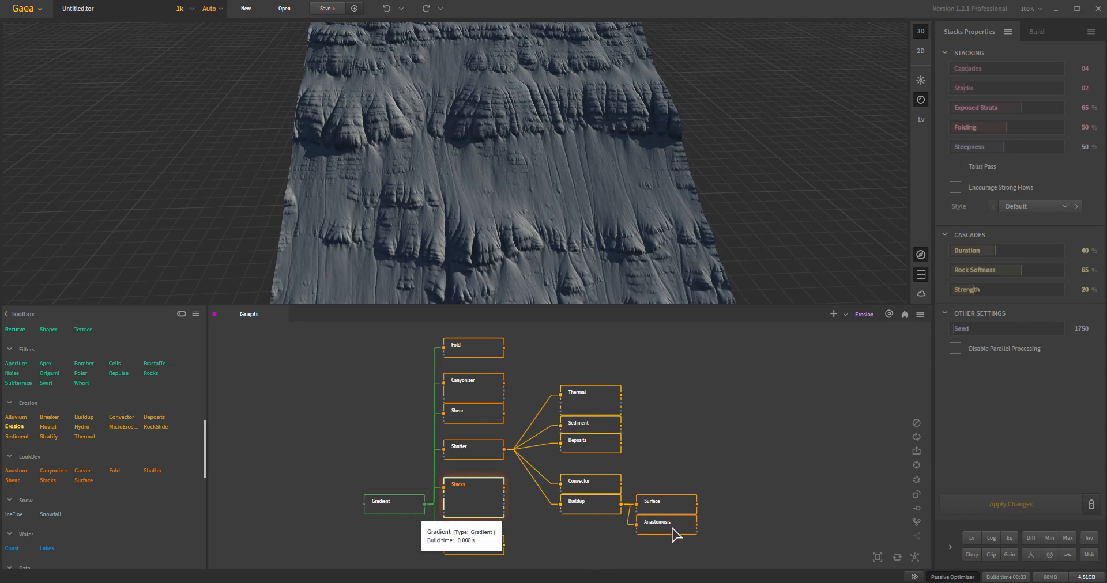
# - Preview the Fold node and examine its terrain from above and from an oblique angle
pyautogui.click(470, 349)
pyautogui.moveTo(566, 236); pyautogui.dragTo(530, 228)
pyautogui.scroll(4, 530, 227)
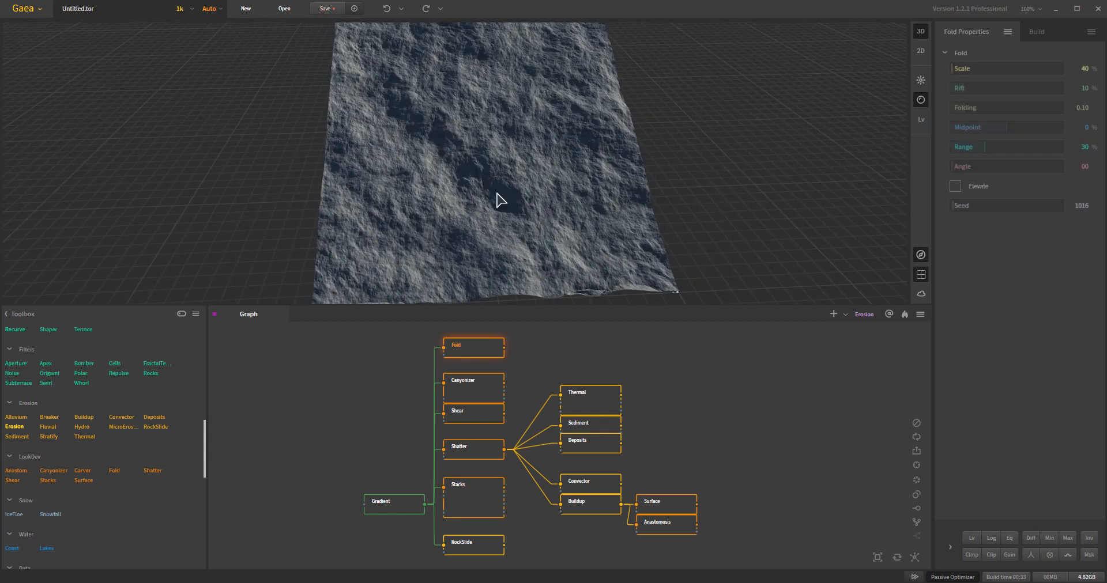
pyautogui.moveTo(456, 242); pyautogui.dragTo(483, 106)
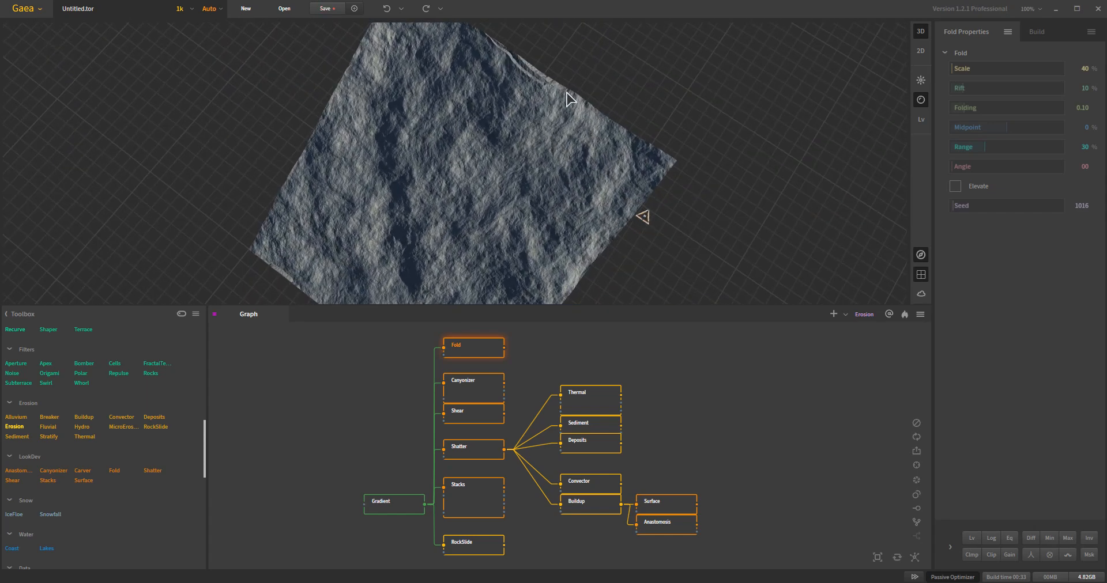
pyautogui.moveTo(475, 169); pyautogui.dragTo(507, 270)
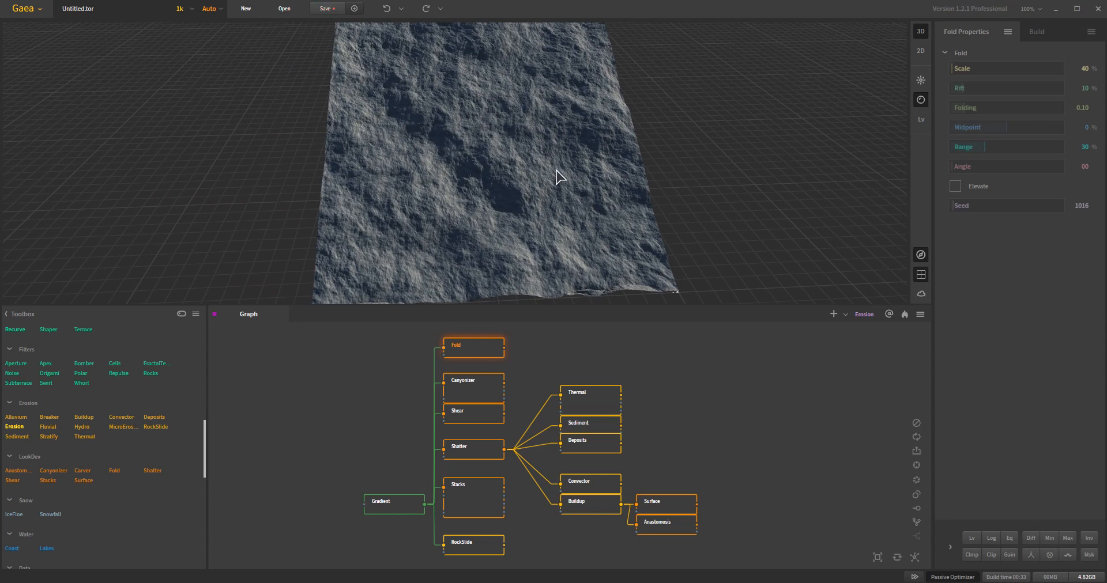
pyautogui.moveTo(549, 158); pyautogui.dragTo(543, 146)
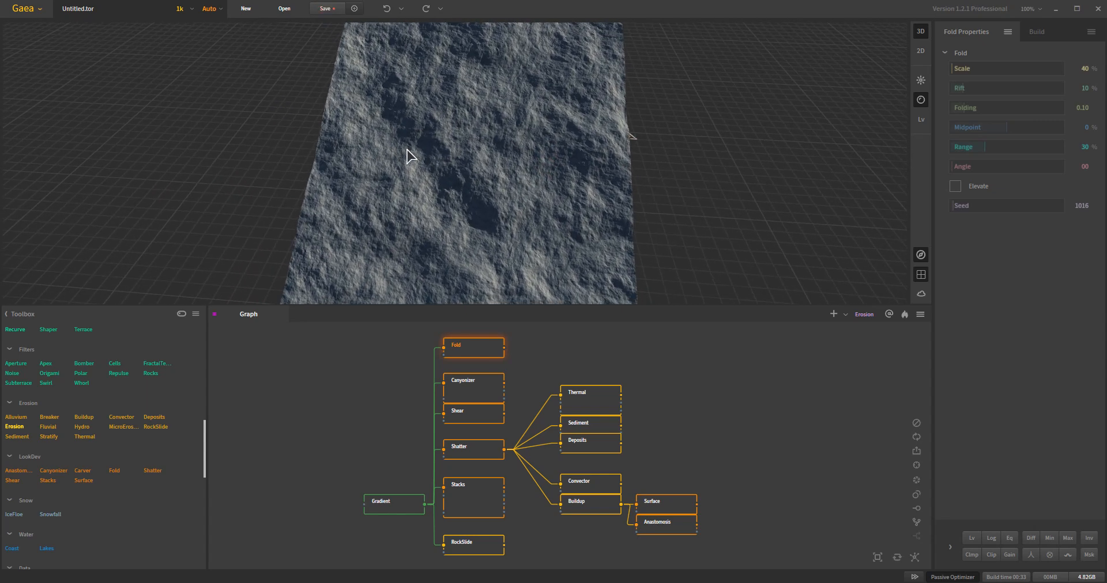
pyautogui.moveTo(452, 208); pyautogui.dragTo(476, 196)
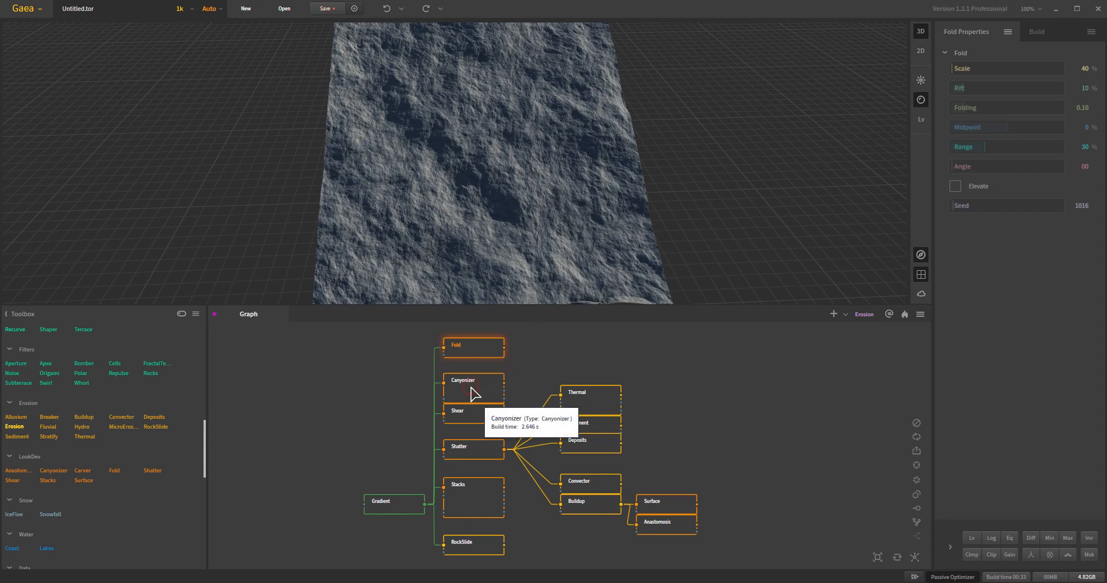
# - Preview the Canyonizer, Shear and Shatter nodes one after another and compare their effects on the gradient slope
pyautogui.click(501, 395)
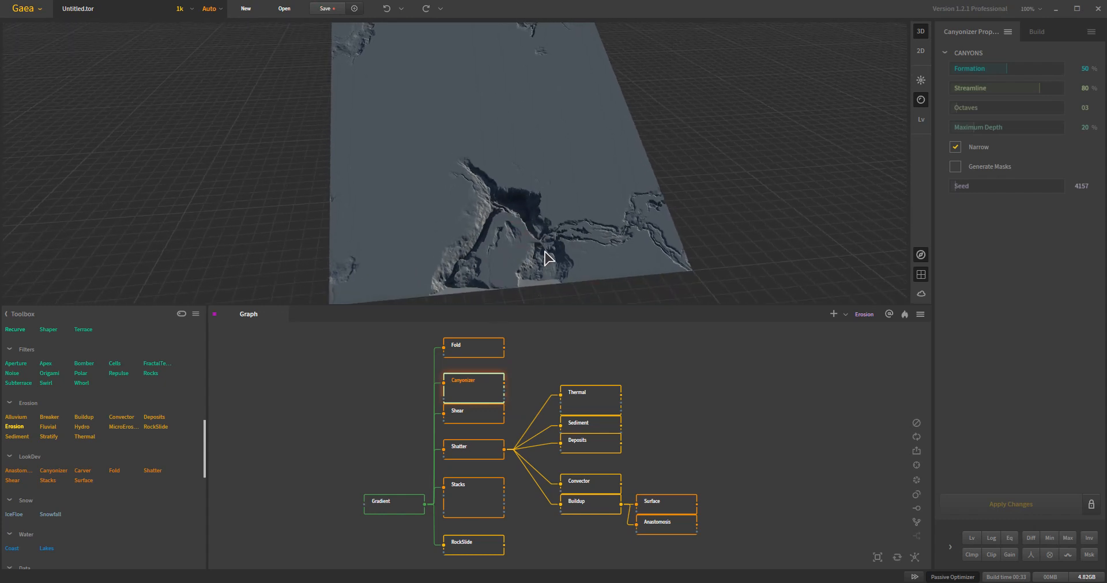
pyautogui.moveTo(544, 254); pyautogui.dragTo(538, 247)
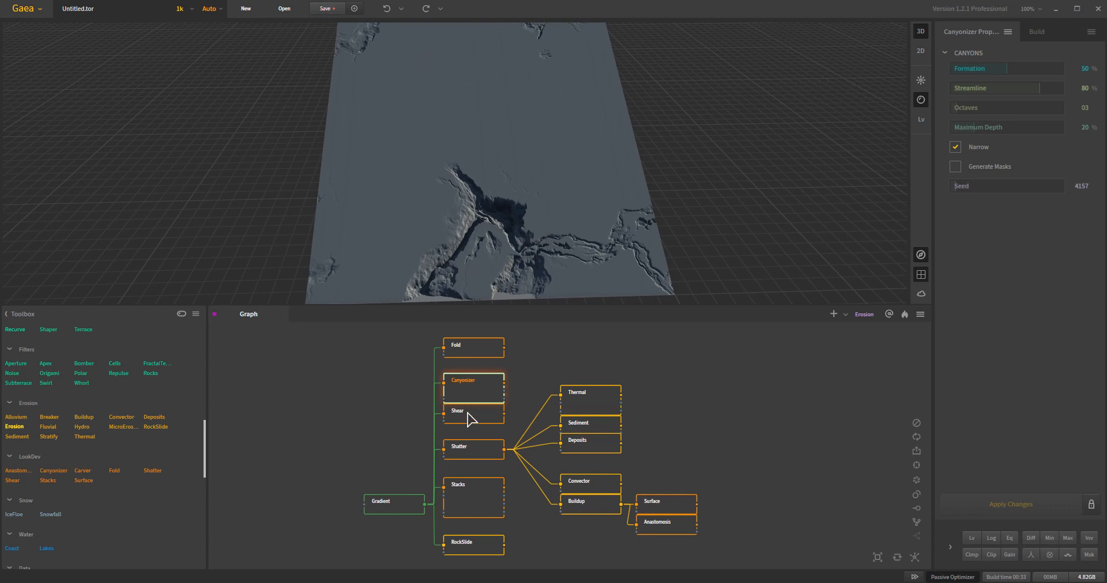
pyautogui.click(499, 422)
pyautogui.moveTo(551, 274)
pyautogui.mouseDown()
pyautogui.moveTo(541, 242)
pyautogui.moveTo(541, 272)
pyautogui.mouseUp()
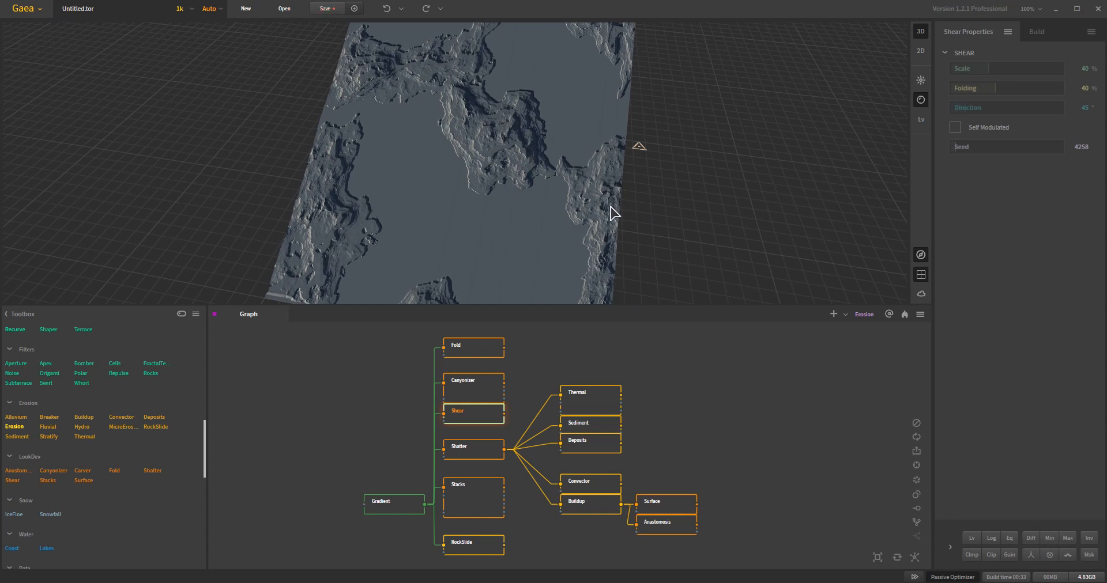
pyautogui.moveTo(557, 238); pyautogui.dragTo(565, 253)
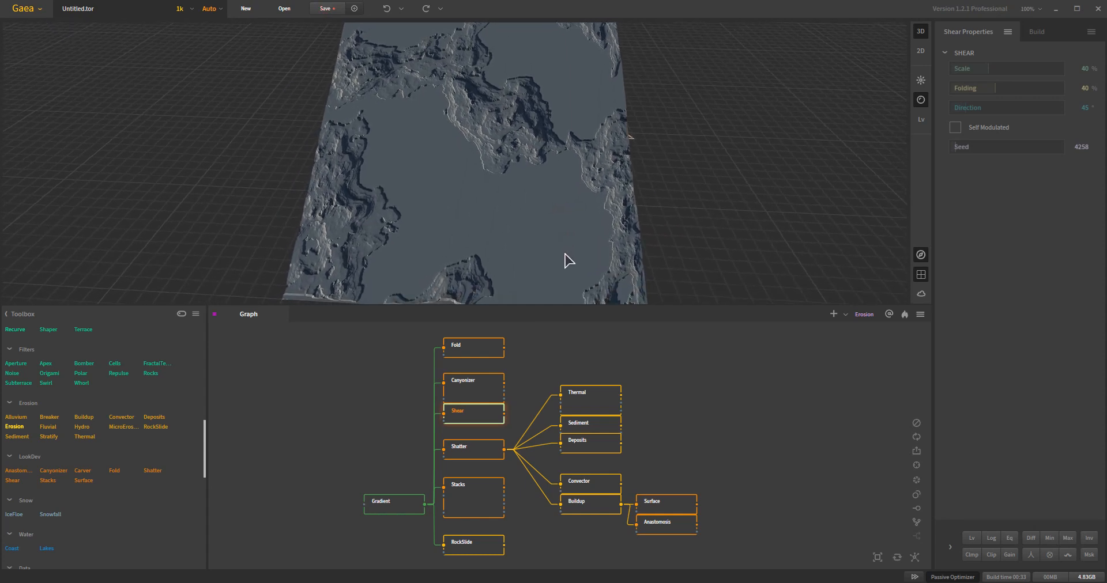
pyautogui.click(476, 453)
pyautogui.moveTo(494, 189)
pyautogui.mouseDown()
pyautogui.moveTo(517, 176)
pyautogui.moveTo(517, 161)
pyautogui.moveTo(478, 191)
pyautogui.mouseUp()
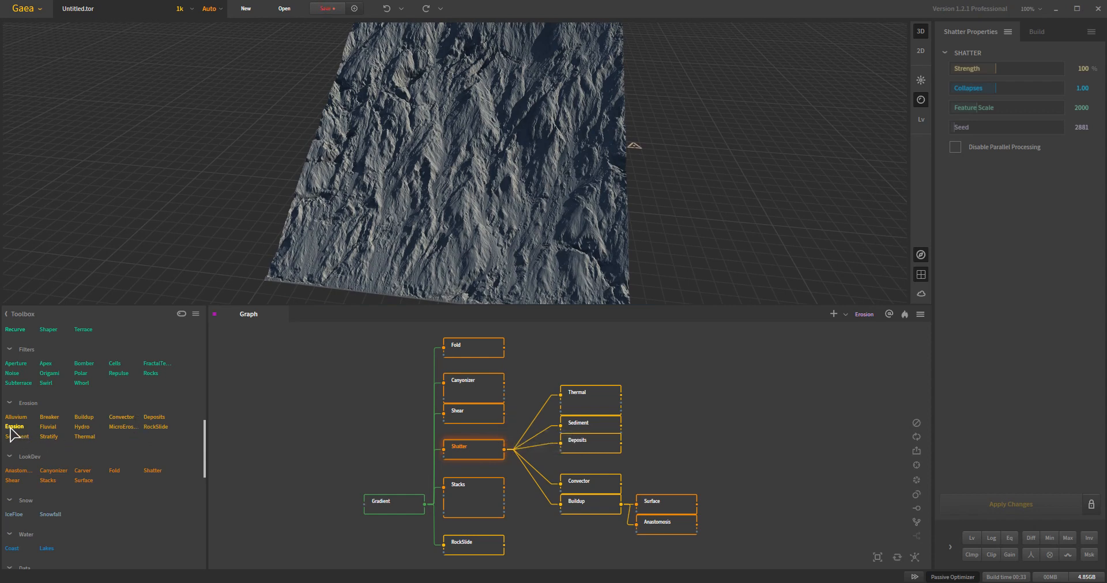
# - Add an Erosion node to the graph, fed by the Gradient node, and preview its effect
pyautogui.moveTo(14, 427); pyautogui.dragTo(387, 505)
pyautogui.moveTo(613, 497); pyautogui.dragTo(606, 507)
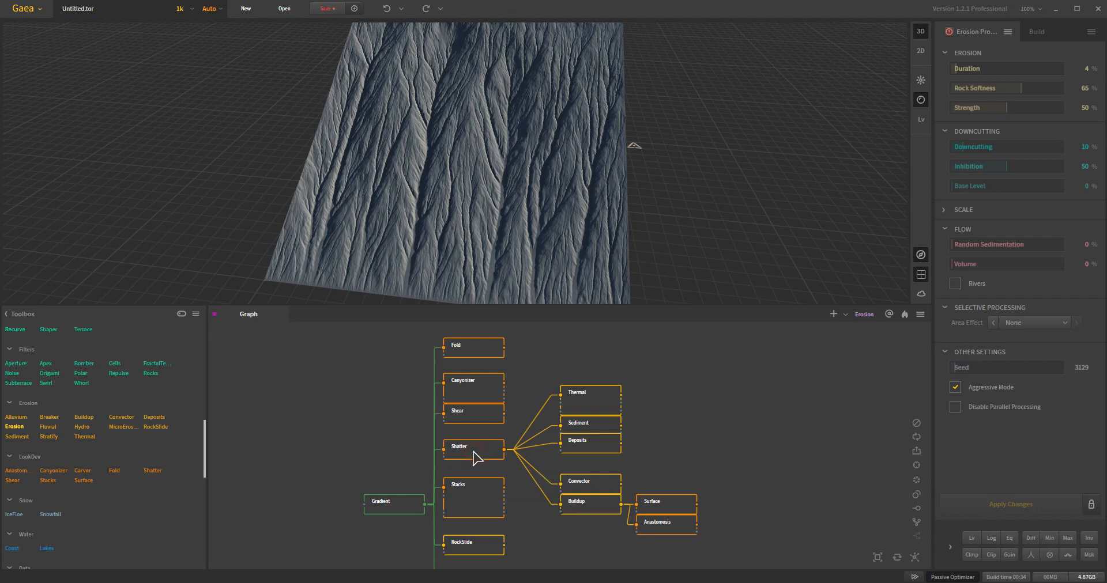
# - Compare the Shatter terrain with the outputs of the Thermal, Sediment and Deposits nodes connected to it
pyautogui.moveTo(499, 204)
pyautogui.mouseDown()
pyautogui.moveTo(511, 160)
pyautogui.moveTo(501, 175)
pyautogui.moveTo(652, 188)
pyautogui.moveTo(640, 163)
pyautogui.moveTo(875, 173)
pyautogui.moveTo(505, 211)
pyautogui.mouseUp()
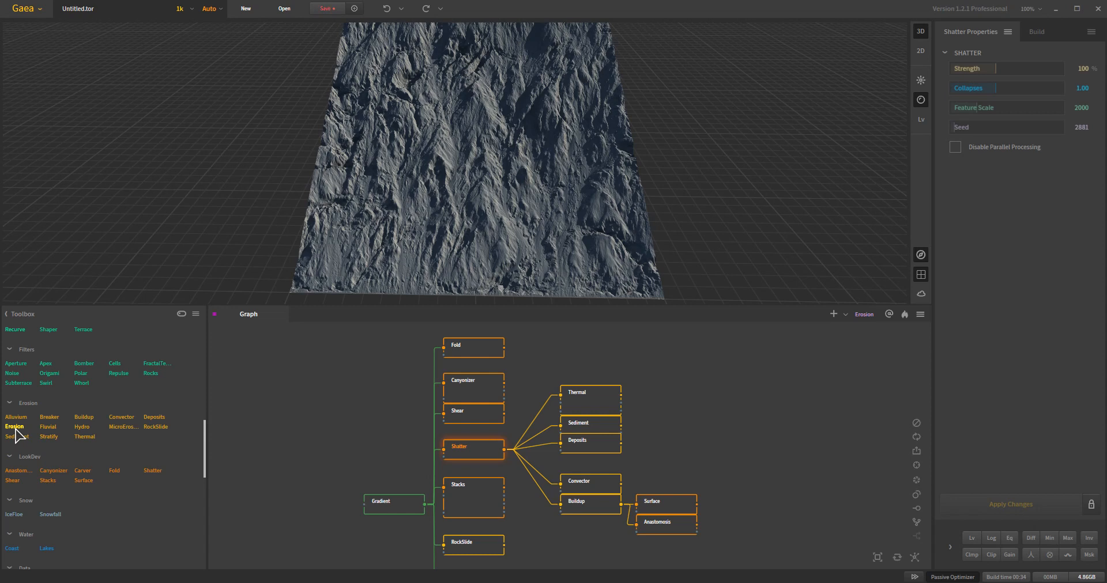
pyautogui.moveTo(15, 429)
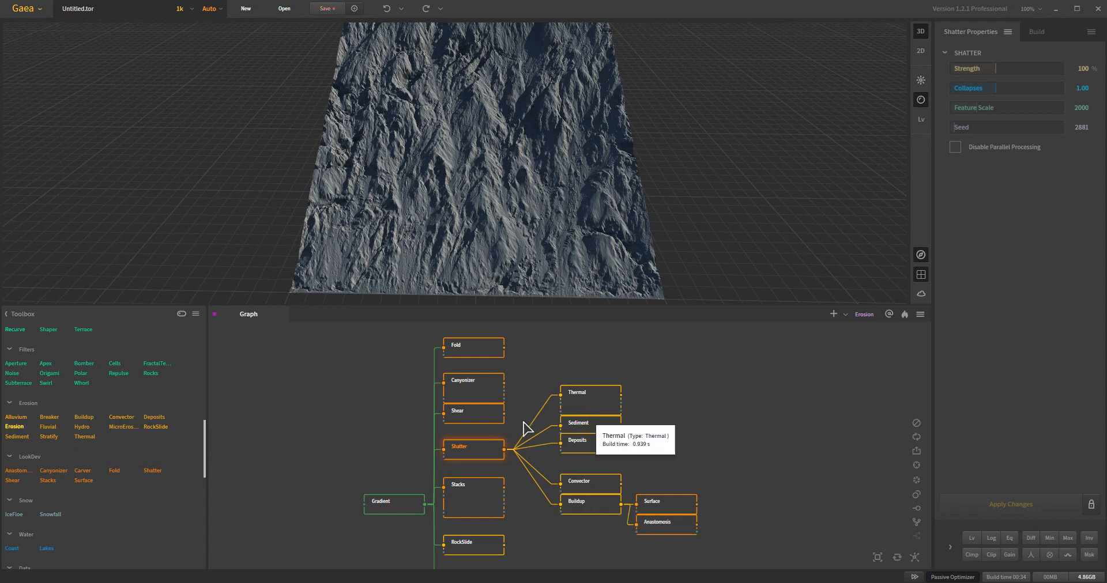
pyautogui.click(603, 399)
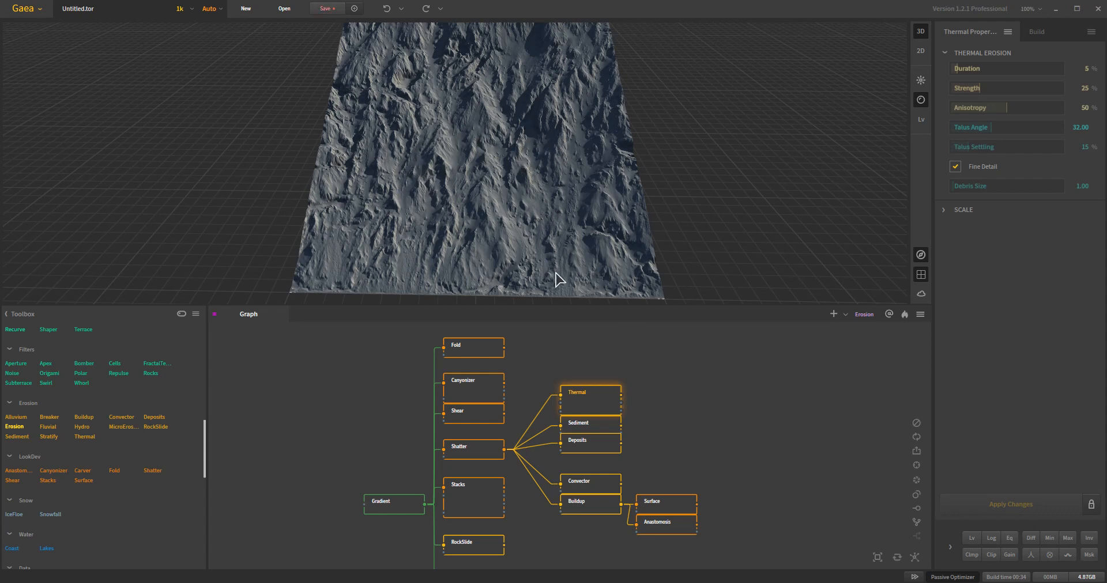
pyautogui.click(601, 434)
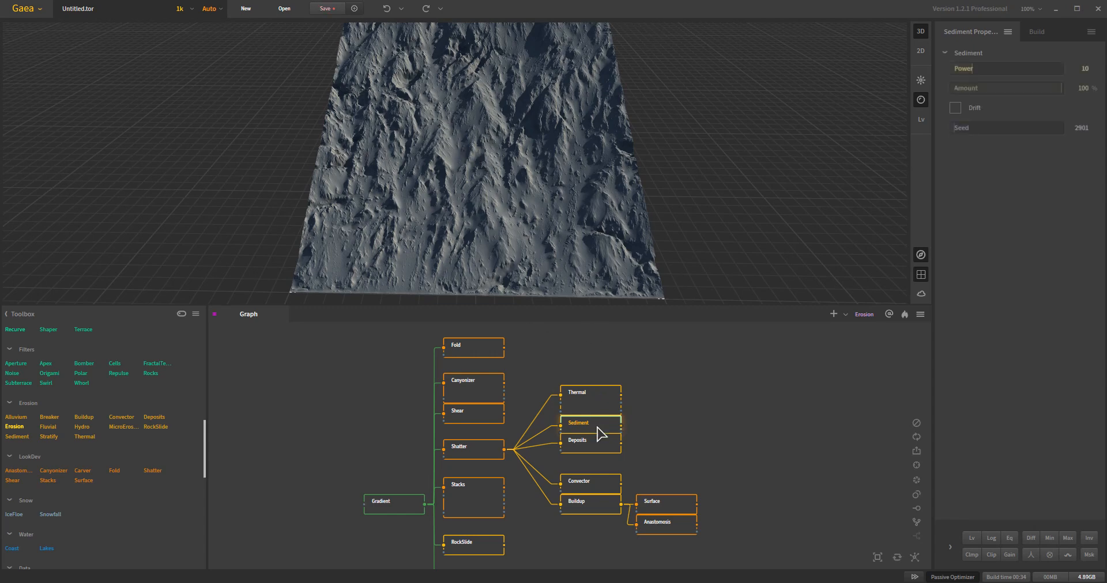
pyautogui.click(596, 448)
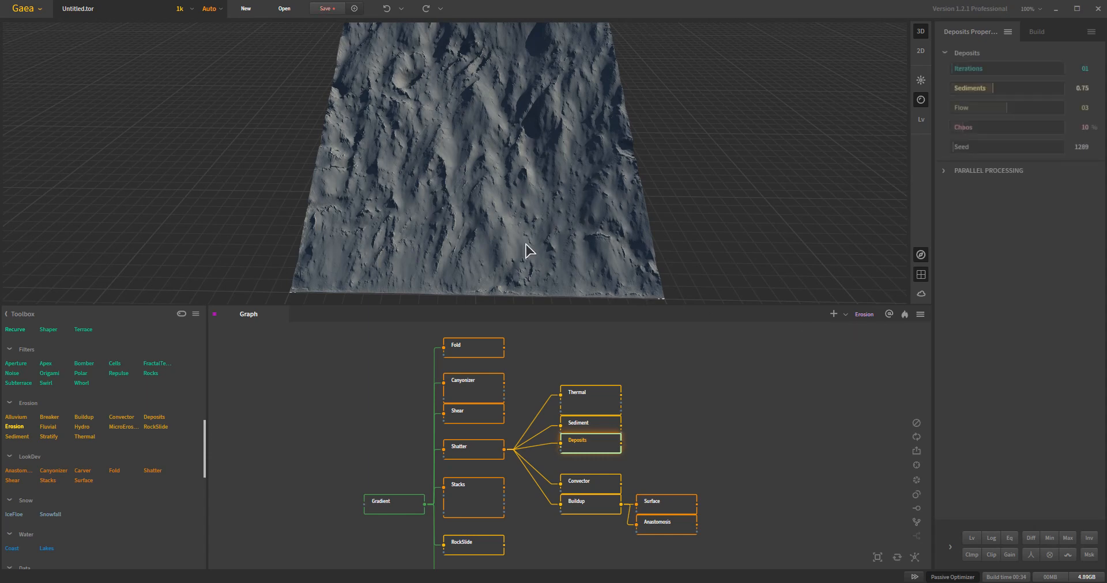
pyautogui.moveTo(546, 250); pyautogui.dragTo(519, 240)
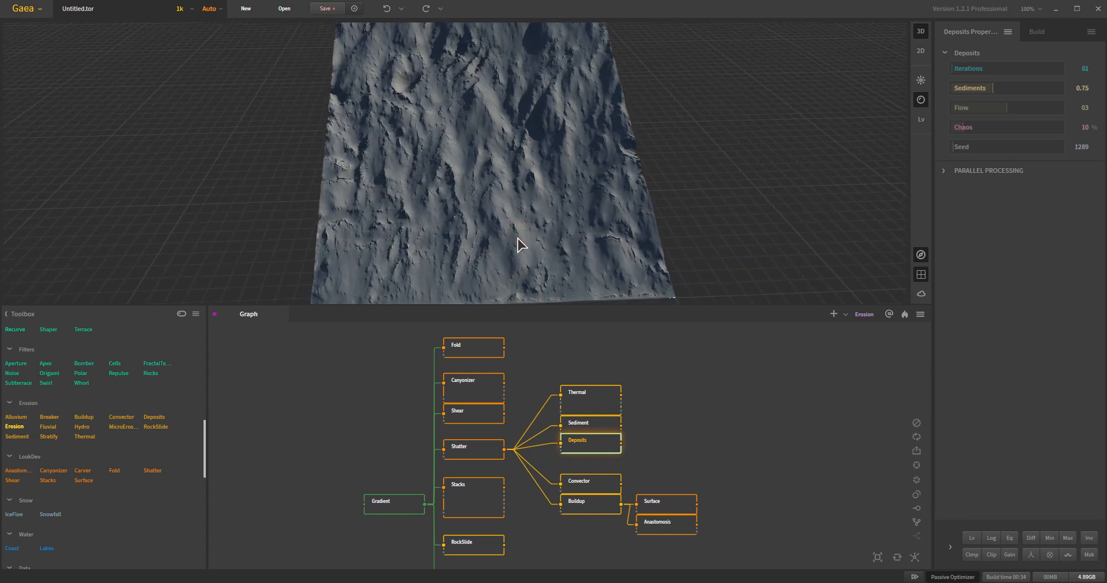
# - Compare the Convector node's output with the Shatter terrain up close, and preview the Buildup node
pyautogui.click(599, 487)
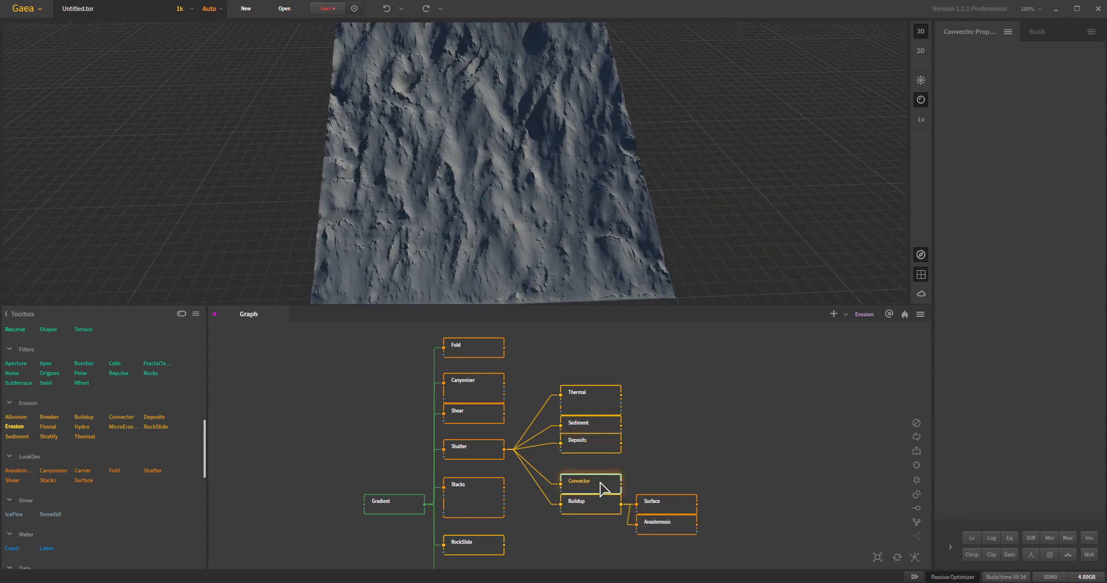
pyautogui.click(472, 454)
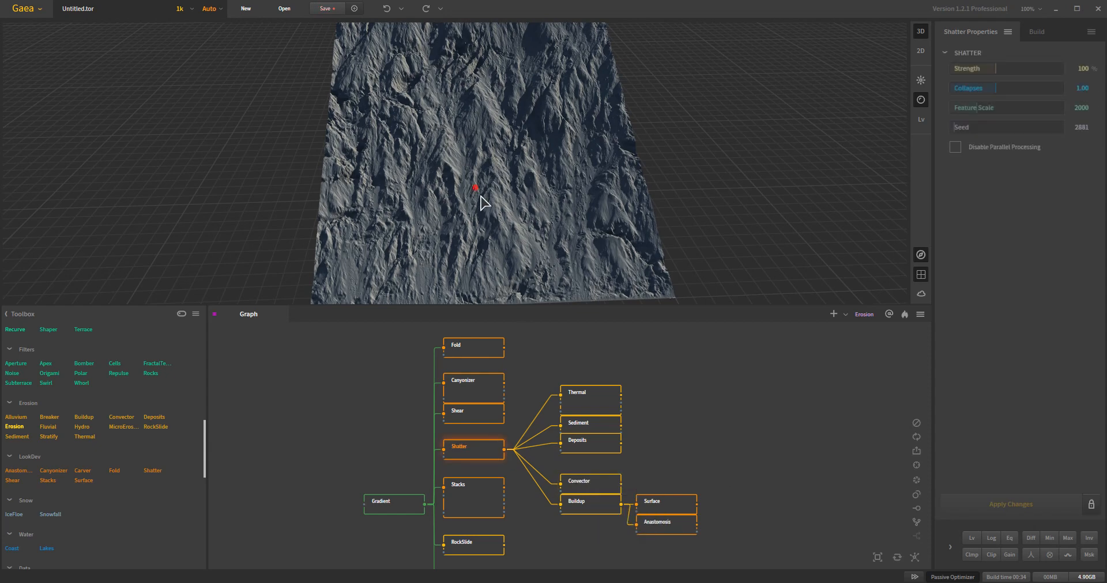
pyautogui.scroll(5, 484, 199)
pyautogui.scroll(-2, 486, 193)
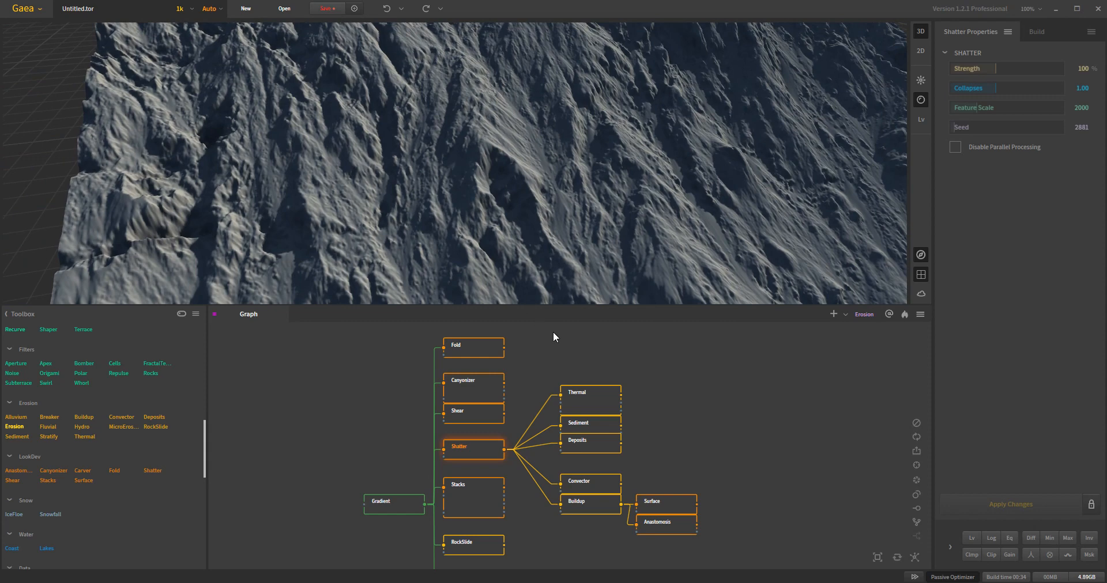
pyautogui.hotkey('ctrl', 'z')
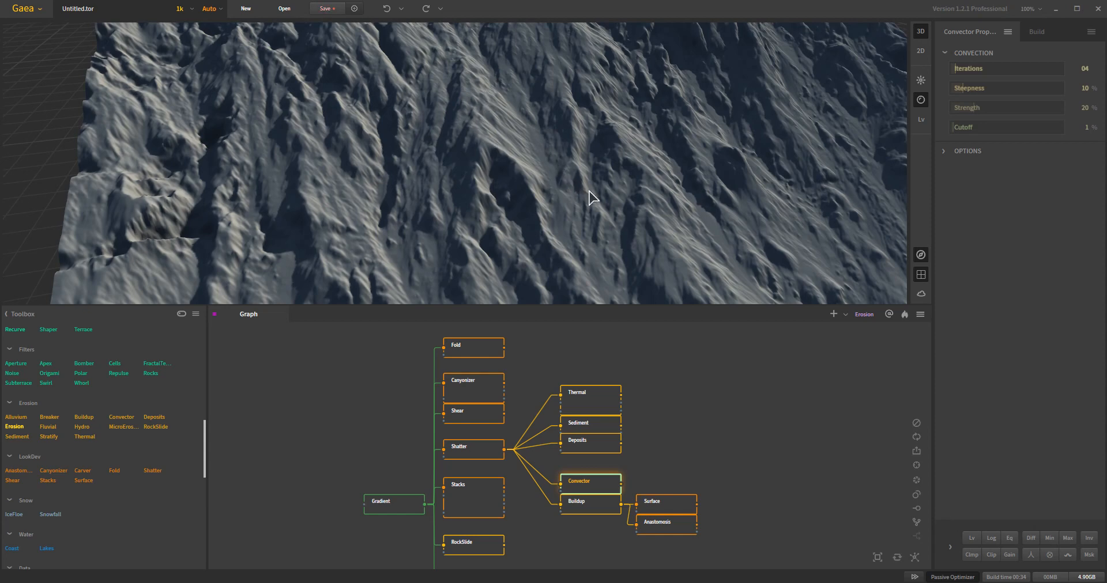
pyautogui.moveTo(523, 155)
pyautogui.mouseDown()
pyautogui.moveTo(521, 168)
pyautogui.moveTo(523, 157)
pyautogui.mouseUp()
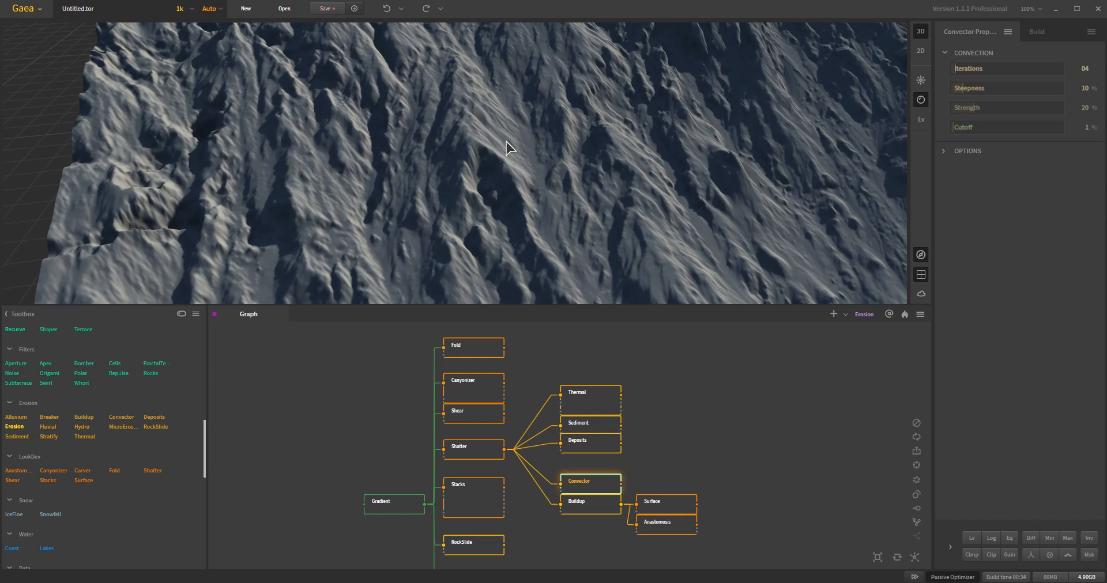
pyautogui.click(481, 453)
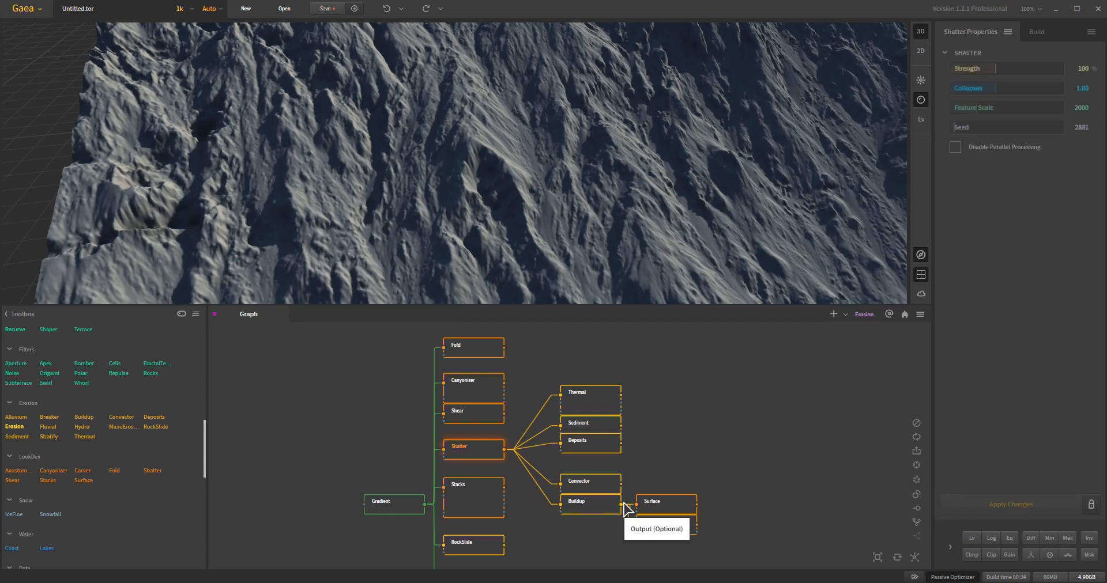
pyautogui.click(600, 486)
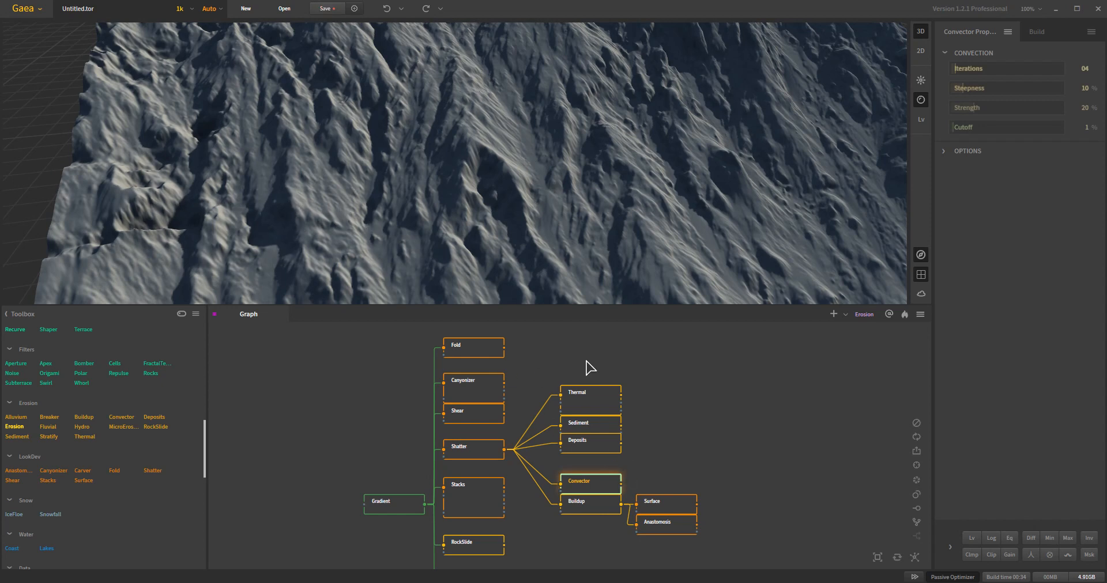
pyautogui.click(589, 512)
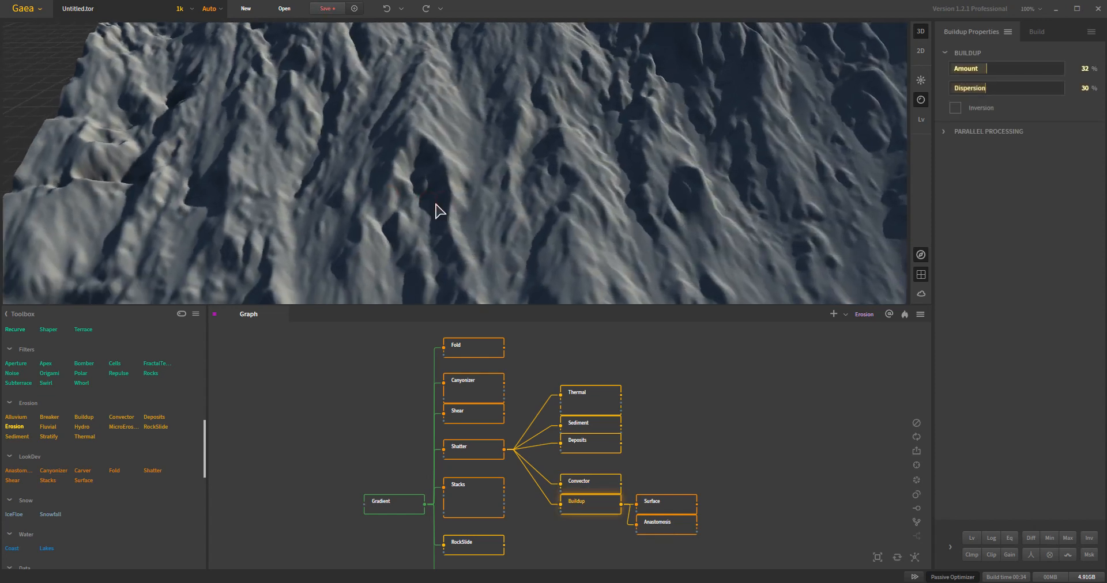
# - Examine the Buildup node's terrain from closer and farther viewpoints
pyautogui.moveTo(436, 203)
pyautogui.mouseDown()
pyautogui.moveTo(416, 190)
pyautogui.moveTo(455, 200)
pyautogui.mouseUp()
pyautogui.scroll(-5, 460, 207)
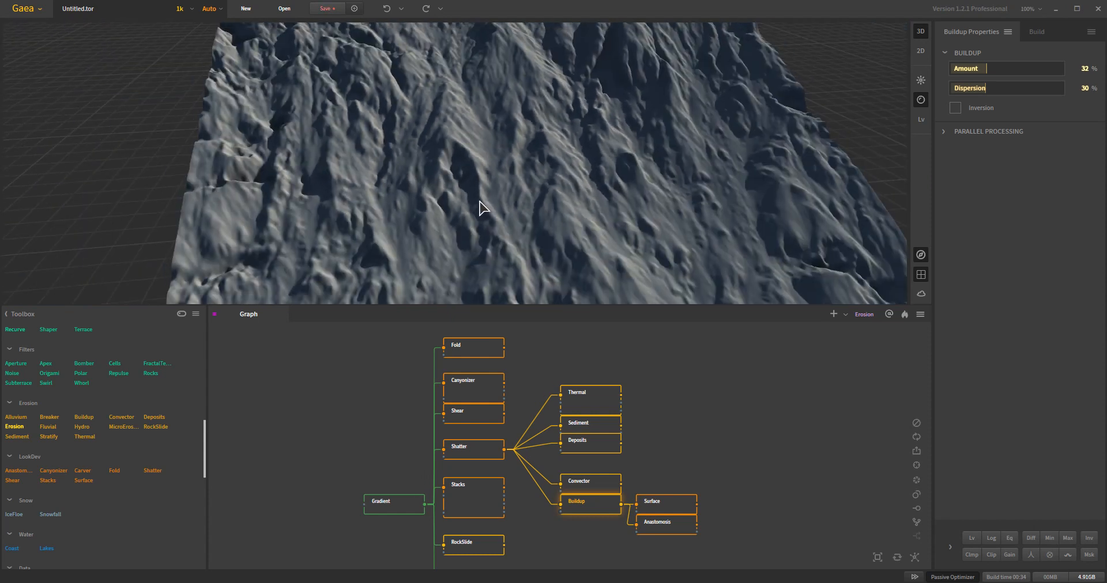
pyautogui.moveTo(484, 208); pyautogui.dragTo(475, 218)
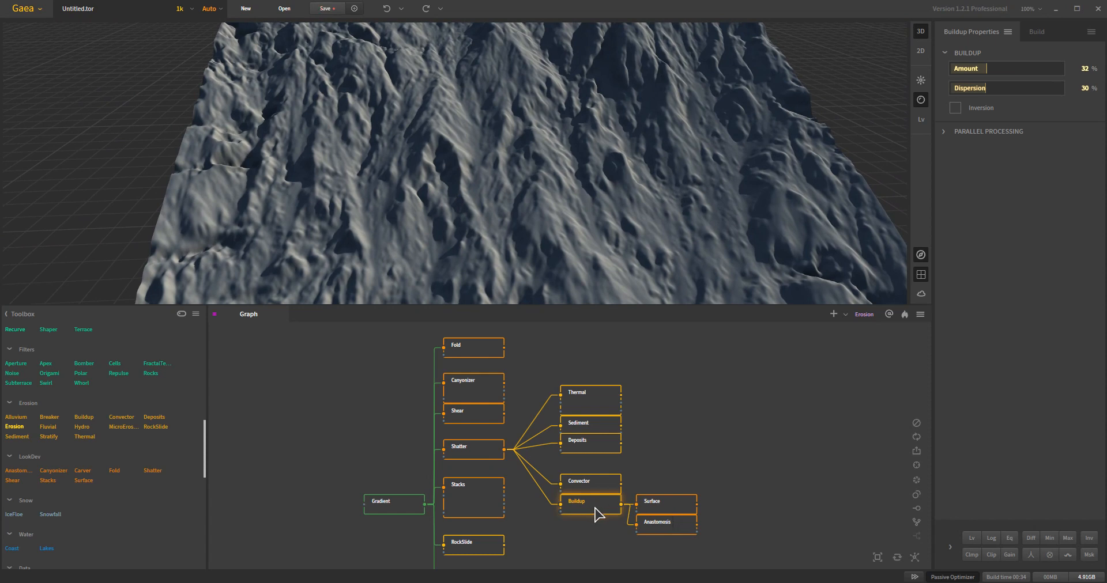
# - Preview the Surface node connected to Buildup and inspect its rough surface detail at several distances
pyautogui.click(674, 512)
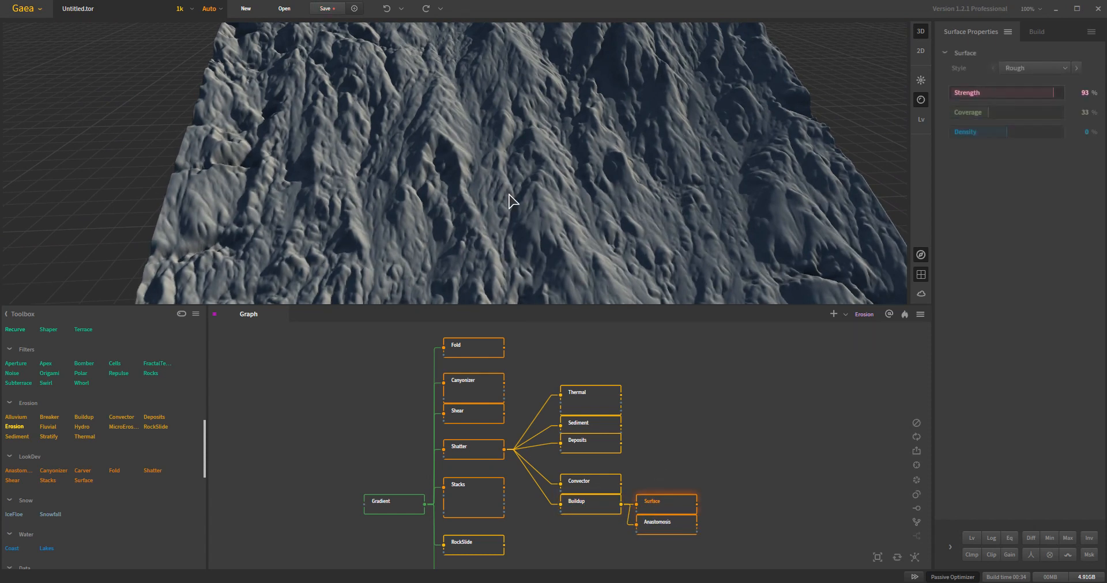
pyautogui.scroll(5, 489, 205)
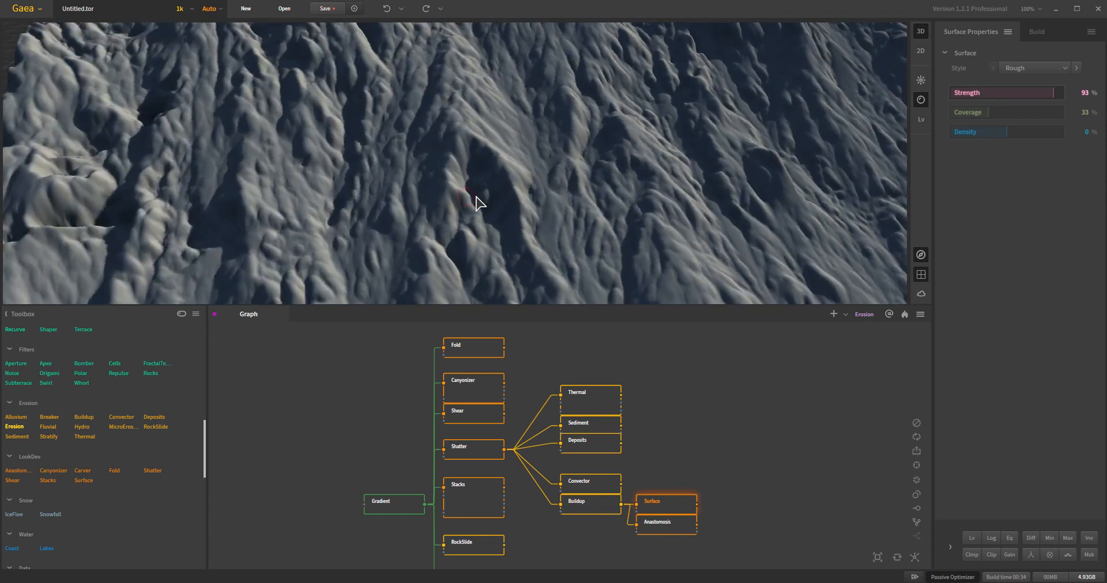
pyautogui.scroll(-5, 484, 207)
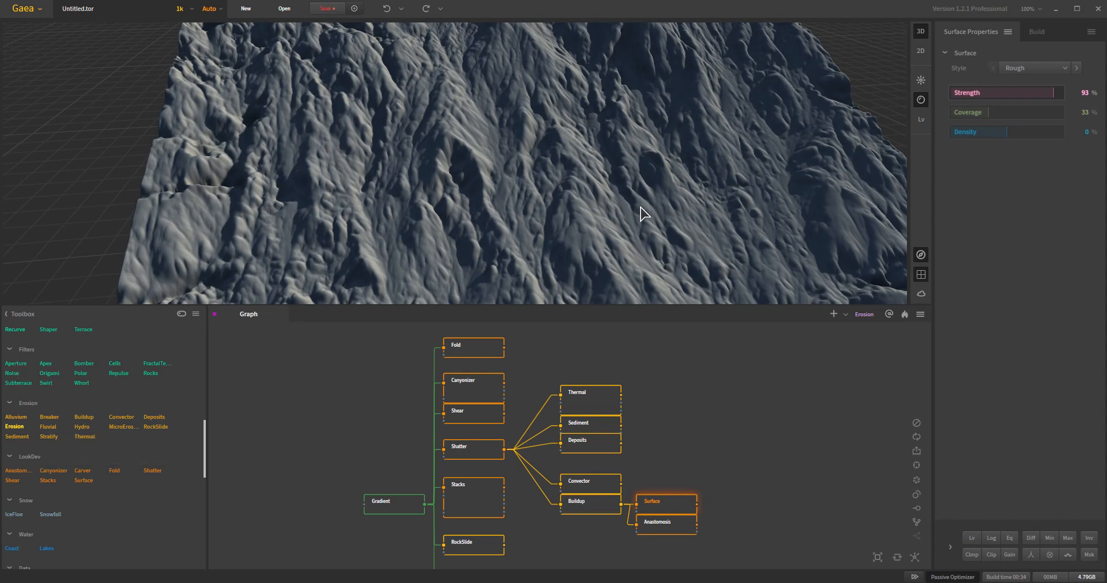
pyautogui.scroll(2, 645, 248)
pyautogui.moveTo(644, 249)
pyautogui.mouseDown()
pyautogui.moveTo(625, 250)
pyautogui.moveTo(654, 264)
pyautogui.moveTo(630, 265)
pyautogui.moveTo(641, 263)
pyautogui.mouseUp()
pyautogui.scroll(-3, 608, 258)
pyautogui.scroll(4, 603, 257)
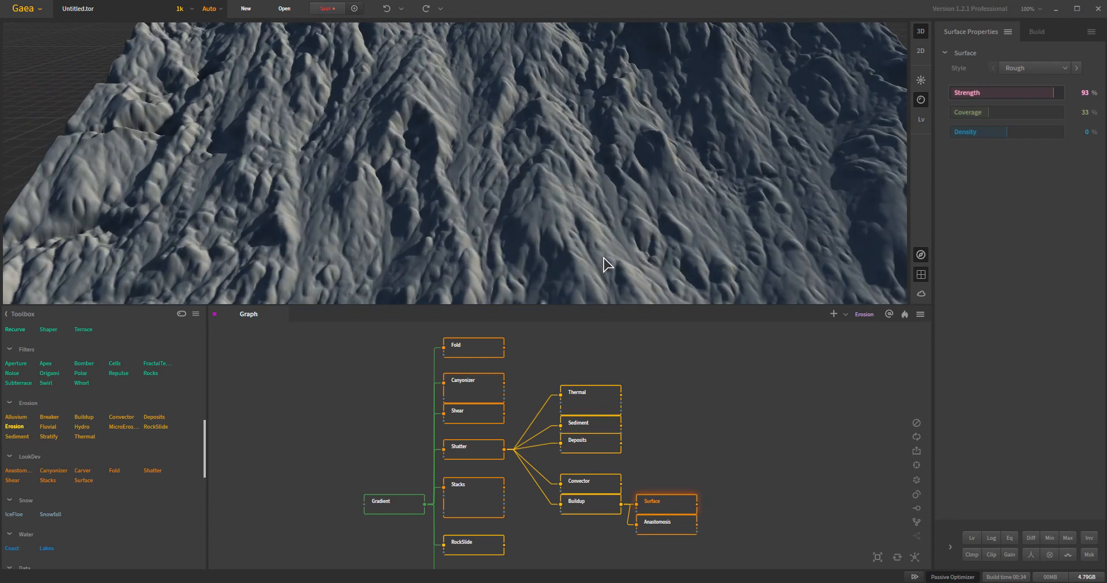
pyautogui.scroll(-5, 605, 263)
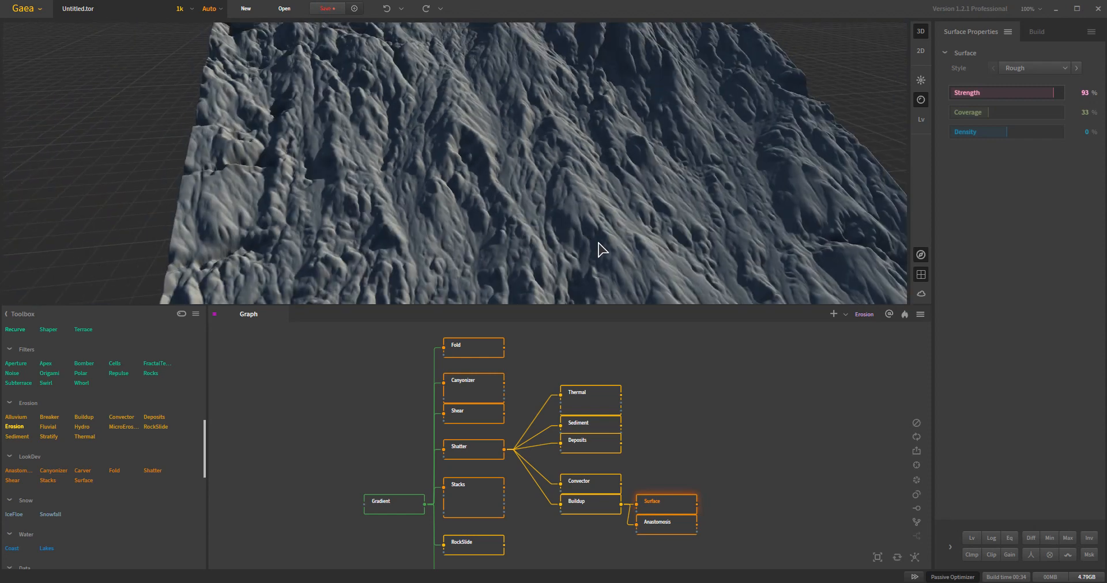
# - Compare the Buildup terrain with the Anastomosis node's output and inspect the Anastomosis terrain from several angles
pyautogui.click(597, 511)
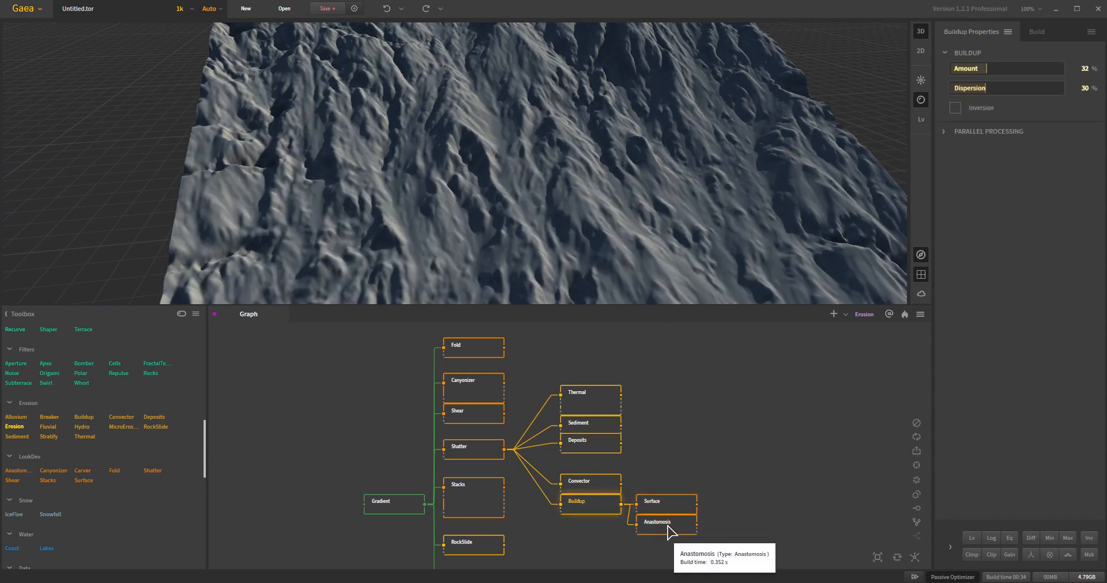
pyautogui.click(685, 525)
pyautogui.moveTo(520, 196)
pyautogui.mouseDown()
pyautogui.moveTo(486, 188)
pyautogui.moveTo(513, 211)
pyautogui.mouseUp()
pyautogui.scroll(-3, 515, 202)
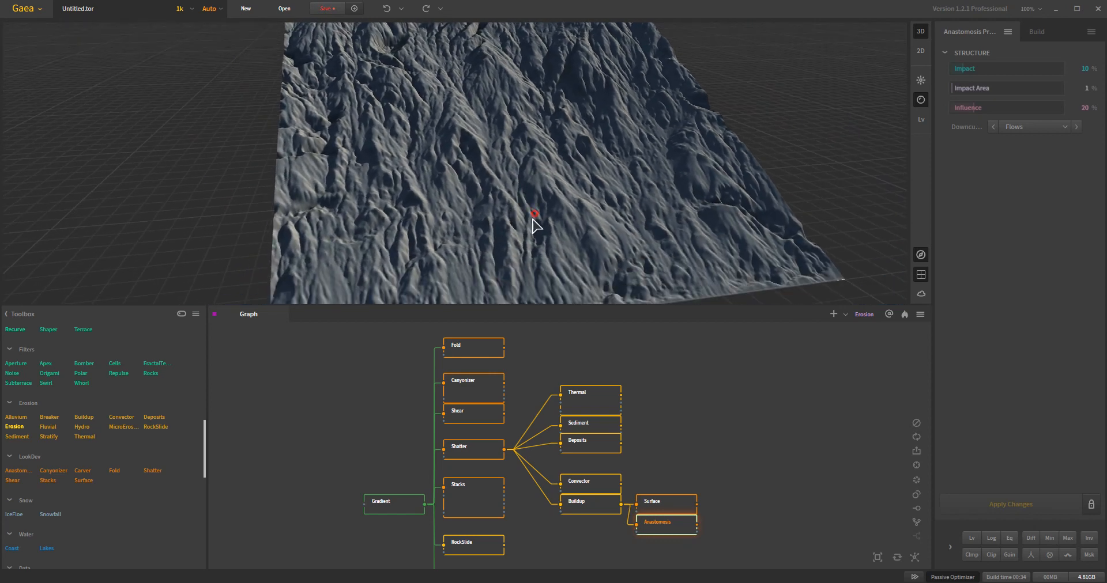
pyautogui.scroll(-5, 527, 225)
pyautogui.moveTo(526, 228)
pyautogui.mouseDown()
pyautogui.moveTo(509, 216)
pyautogui.moveTo(514, 224)
pyautogui.mouseUp()
pyautogui.scroll(4, 512, 171)
pyautogui.scroll(-3, 512, 171)
pyautogui.moveTo(513, 178); pyautogui.dragTo(470, 185)
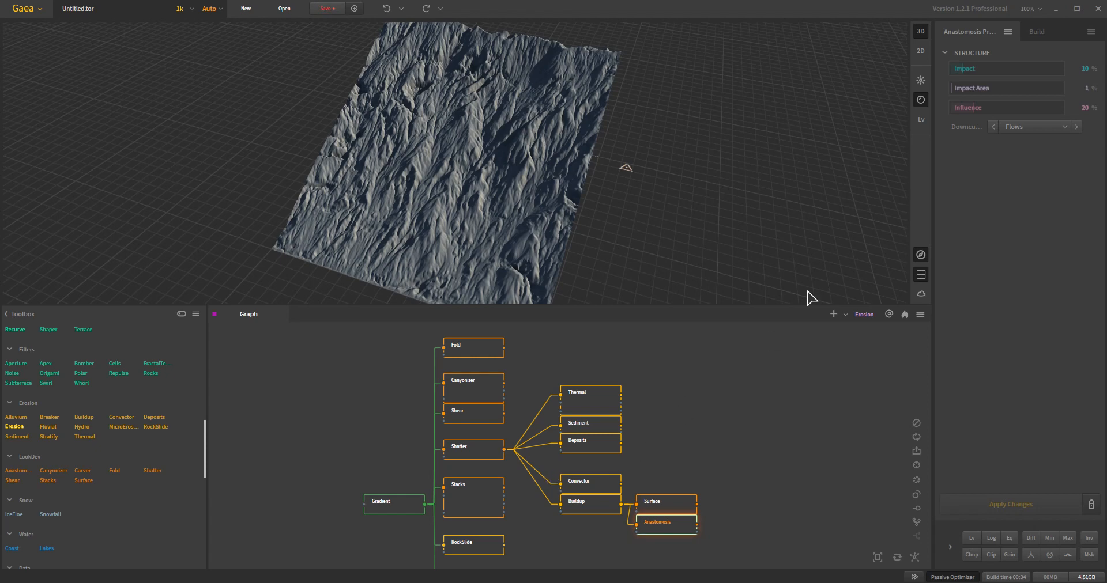
# - Show an unshaded 2D height map beside the 3D view and compare the Buildup, Convector, Fold, Shear and other node outputs
pyautogui.click(921, 52)
pyautogui.click(920, 100)
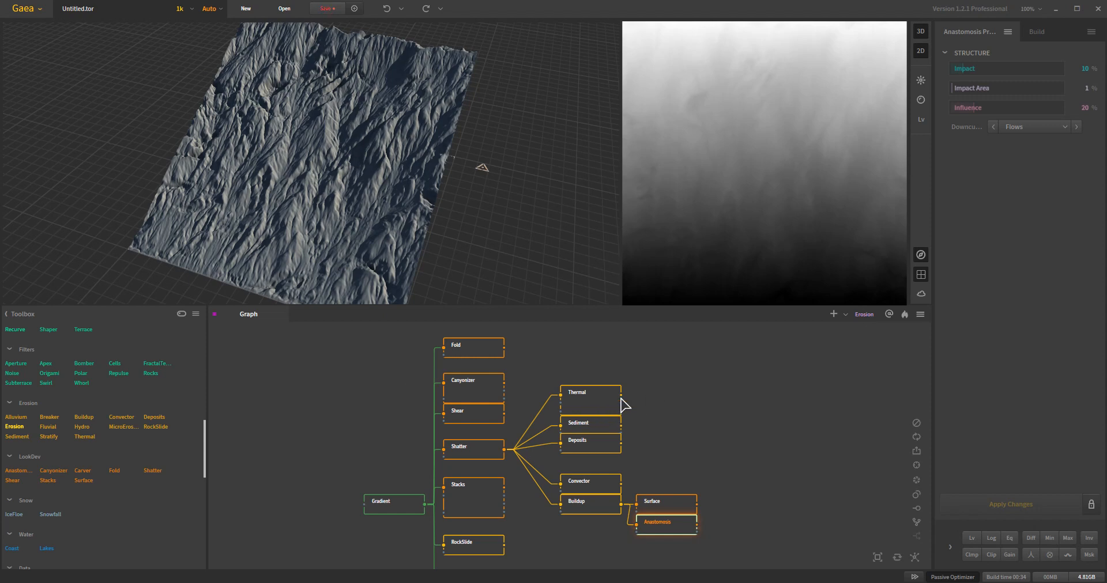
pyautogui.click(654, 507)
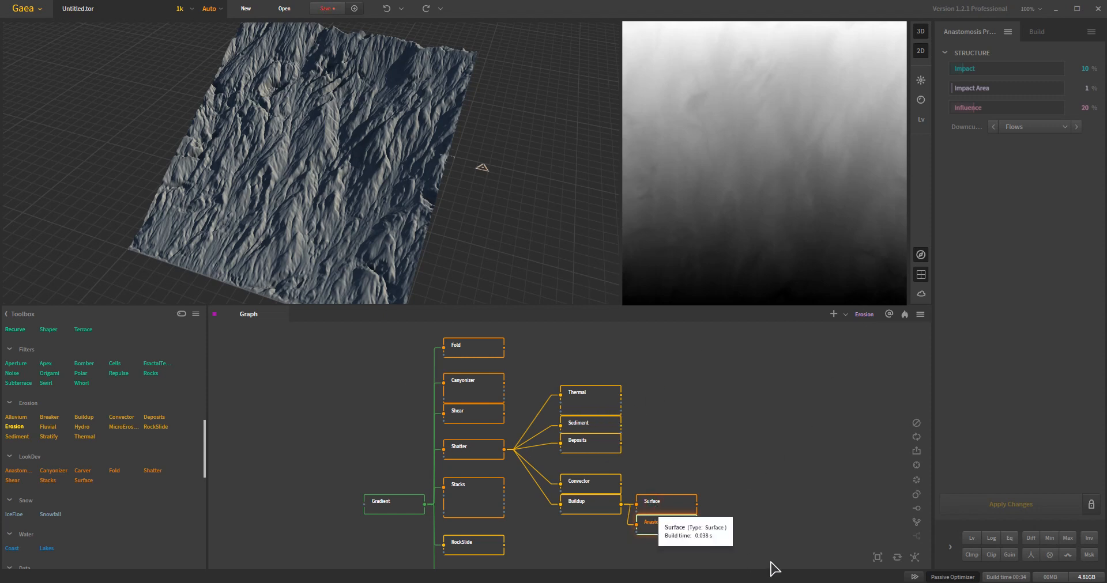
pyautogui.click(588, 506)
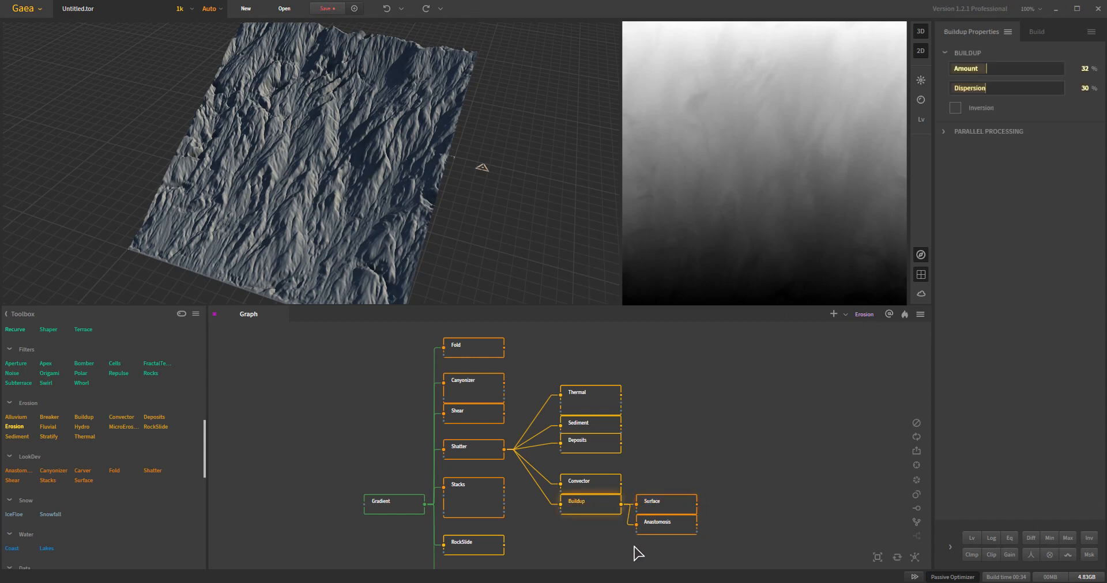
pyautogui.click(595, 483)
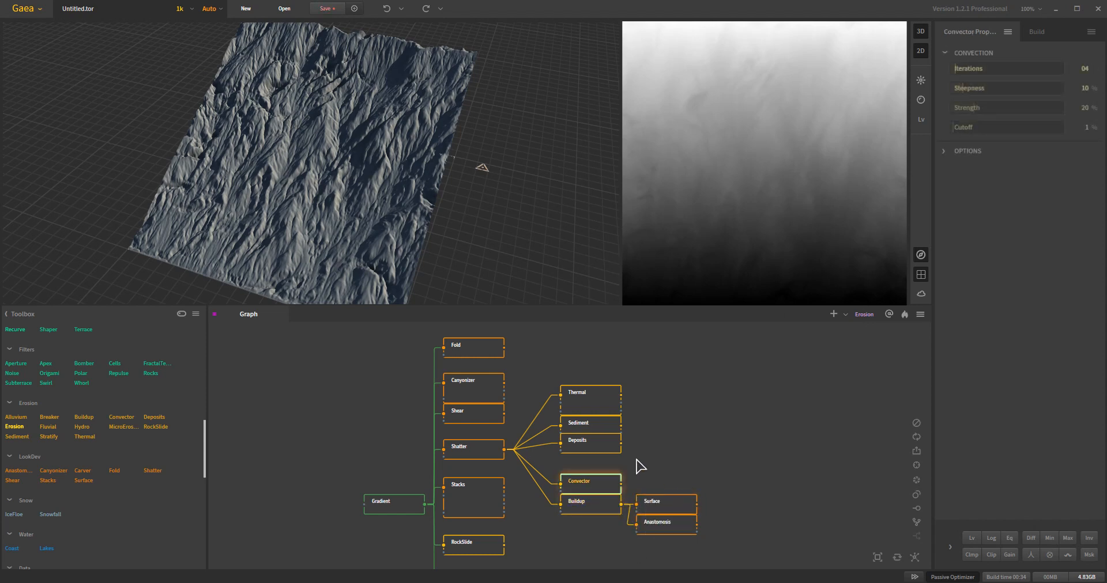
pyautogui.click(474, 352)
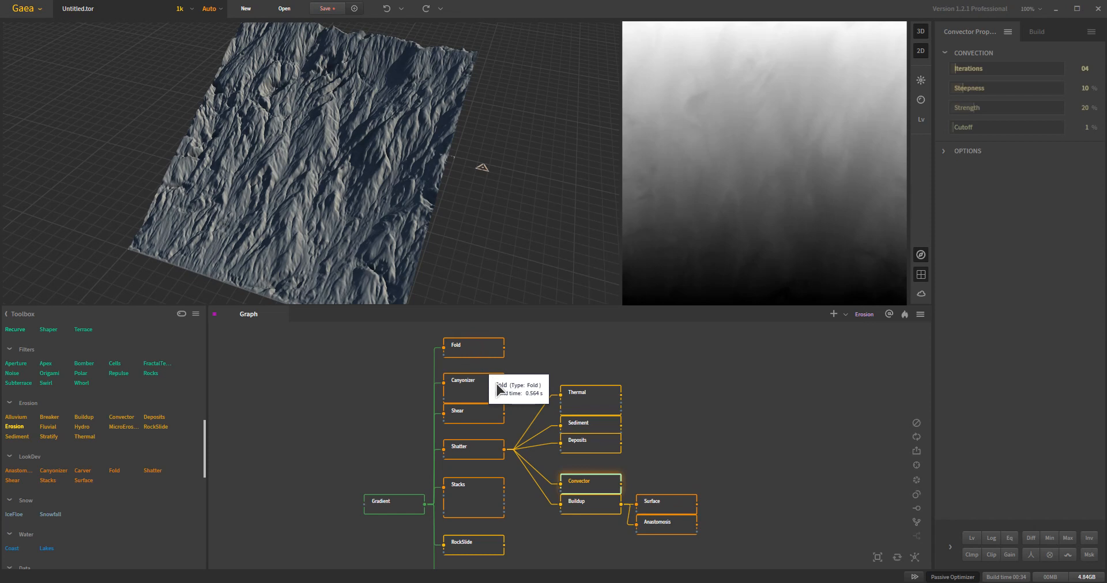
pyautogui.click(490, 420)
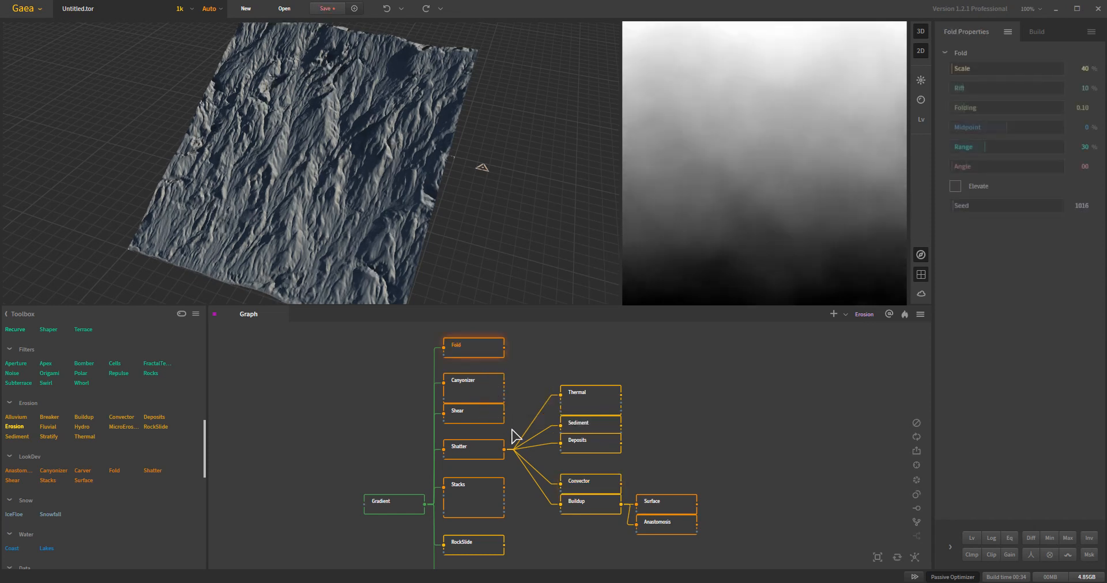
pyautogui.click(479, 420)
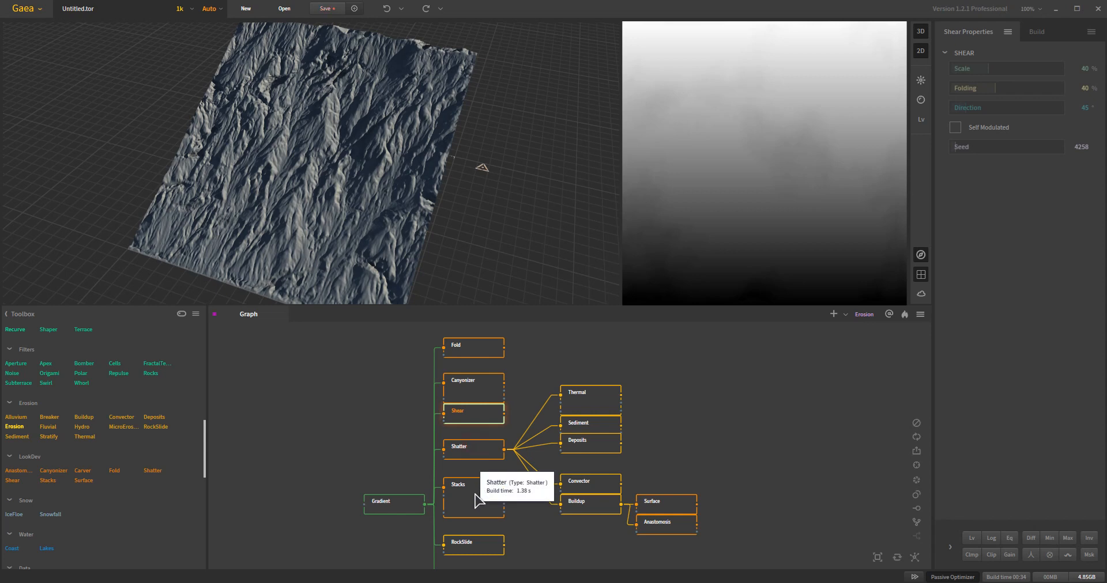
pyautogui.click(474, 455)
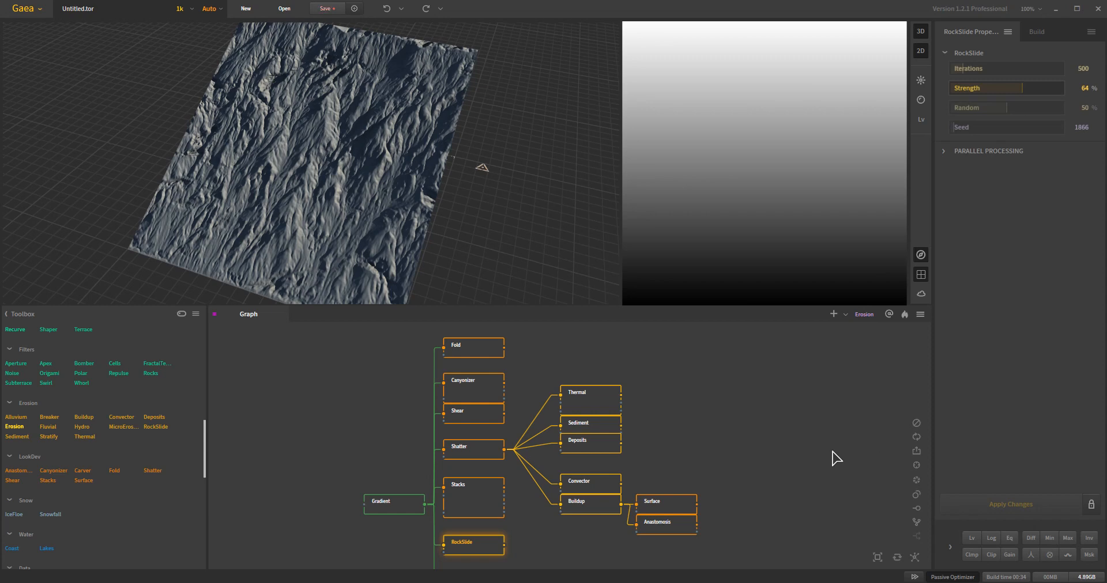
# - Preview the height-masked Constant node and the Transform node in the separate node group of the graph
pyautogui.moveTo(783, 461); pyautogui.dragTo(519, 469, button='middle')
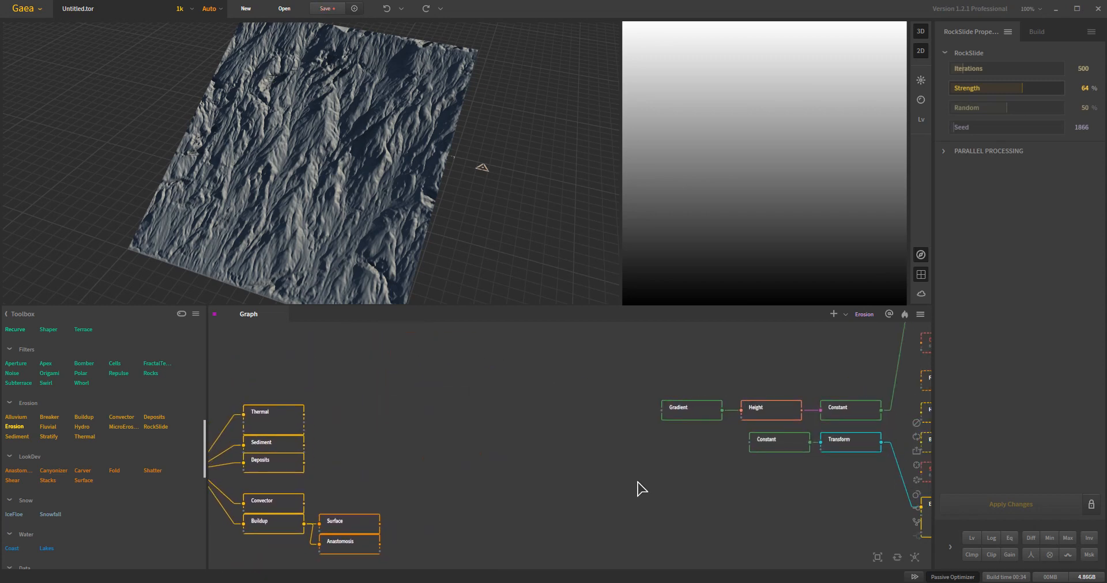
pyautogui.moveTo(598, 478); pyautogui.dragTo(425, 513, button='middle')
pyautogui.moveTo(410, 514); pyautogui.dragTo(413, 510, button='middle')
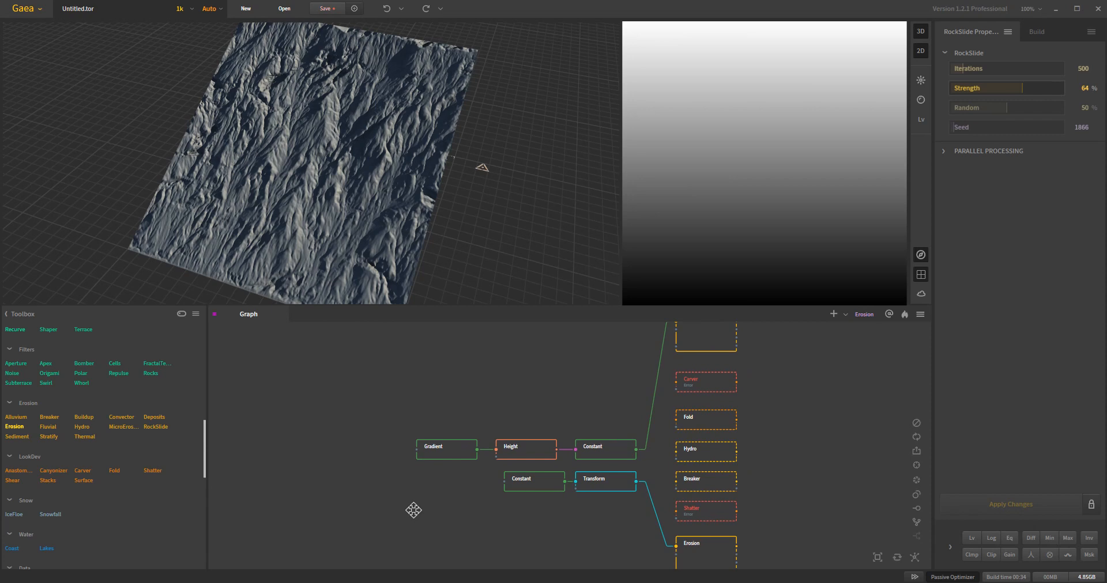
pyautogui.click(611, 456)
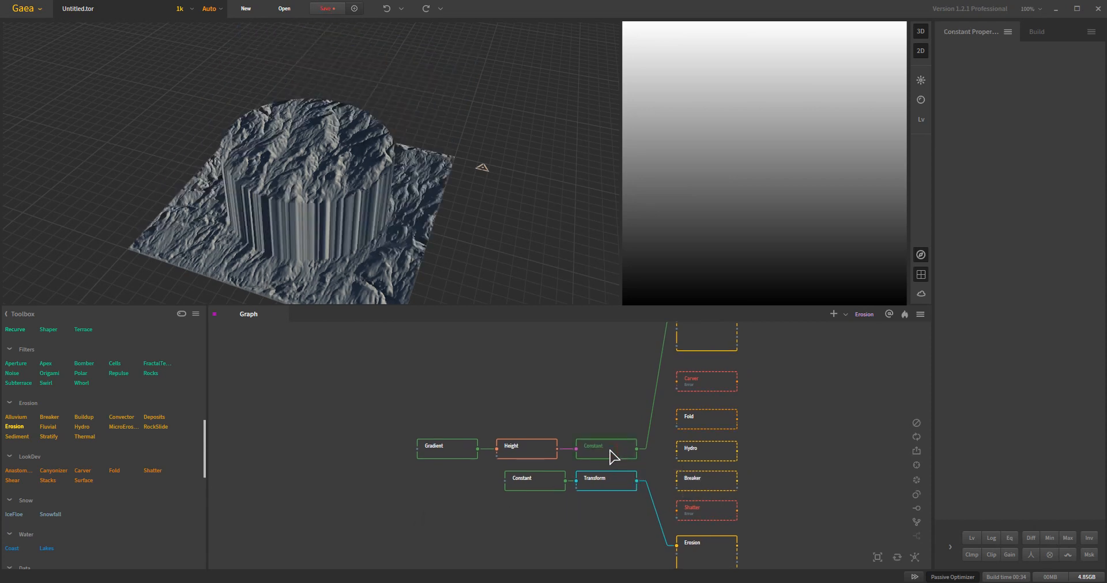
pyautogui.click(608, 487)
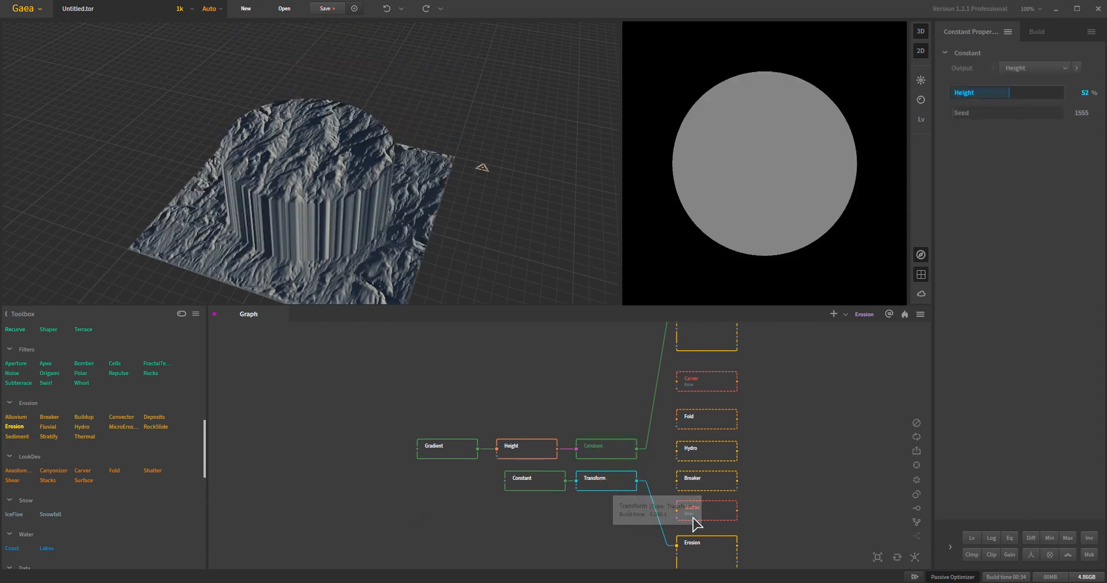
# - Compare the outputs of the two Erosion nodes fed by the masked Constant and the Transform
pyautogui.moveTo(784, 459); pyautogui.dragTo(744, 508, button='middle')
pyautogui.click(682, 377)
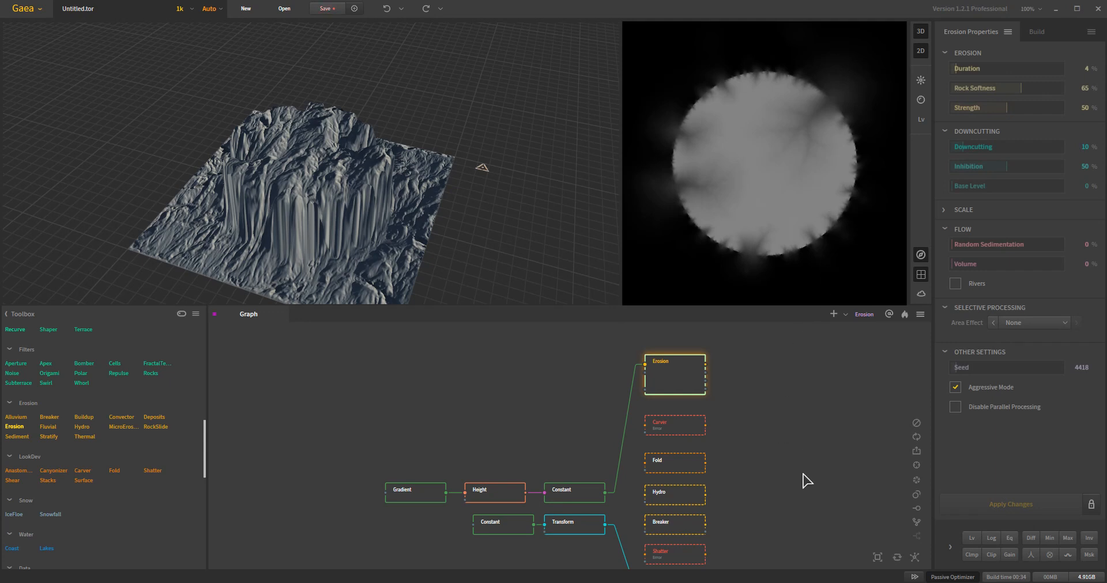
pyautogui.scroll(-3, 790, 479)
pyautogui.scroll(-1, 787, 465)
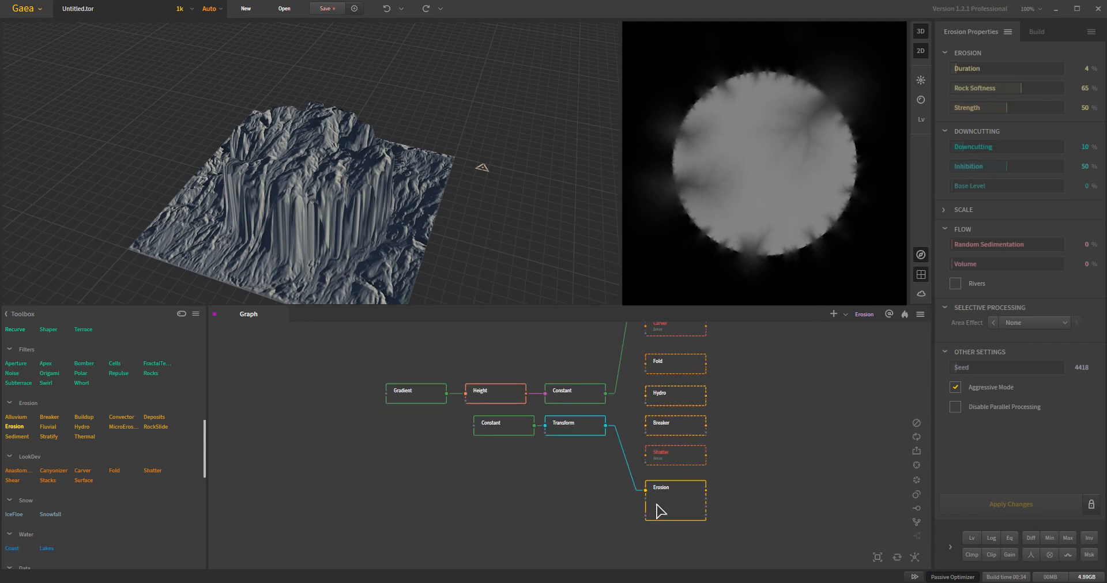
pyautogui.click(663, 507)
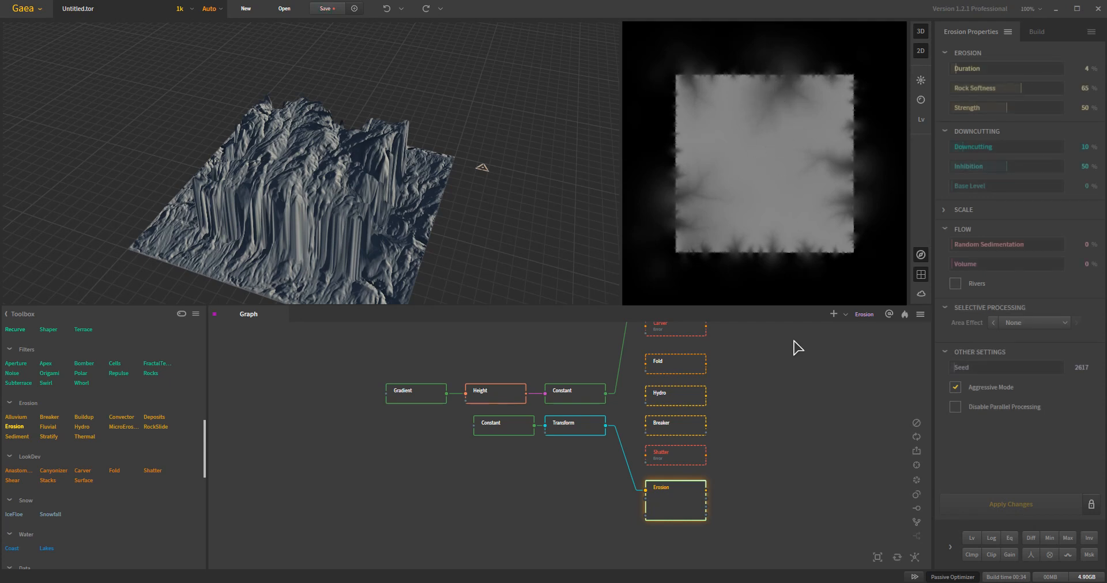
# - Connect the height-masked Constant node to the Carver node and compare the carved shape with the original circle
pyautogui.moveTo(766, 444); pyautogui.dragTo(761, 478, button='middle')
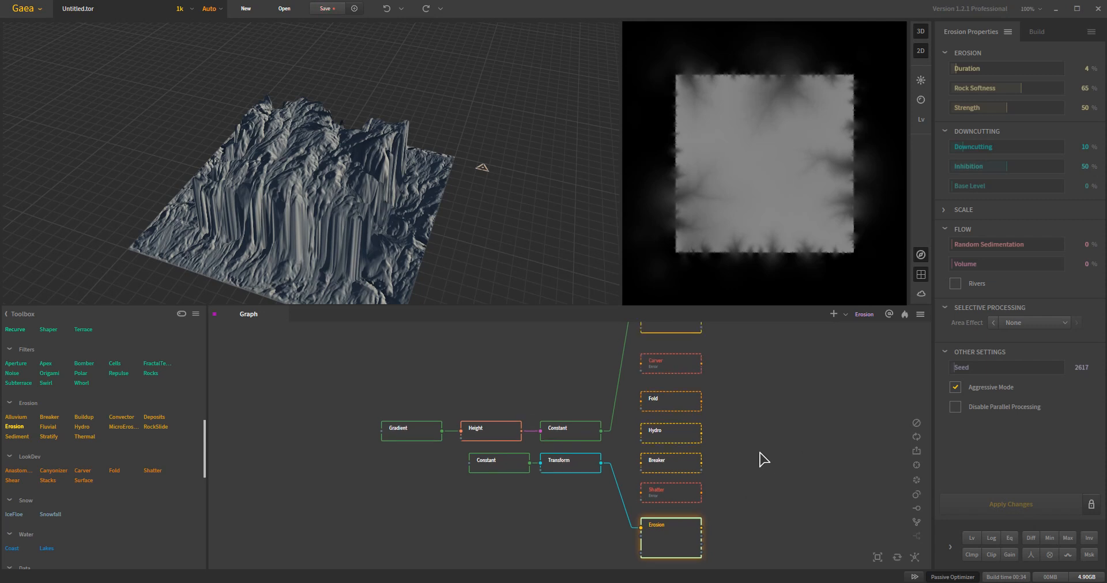
pyautogui.moveTo(761, 450); pyautogui.dragTo(754, 458, button='middle')
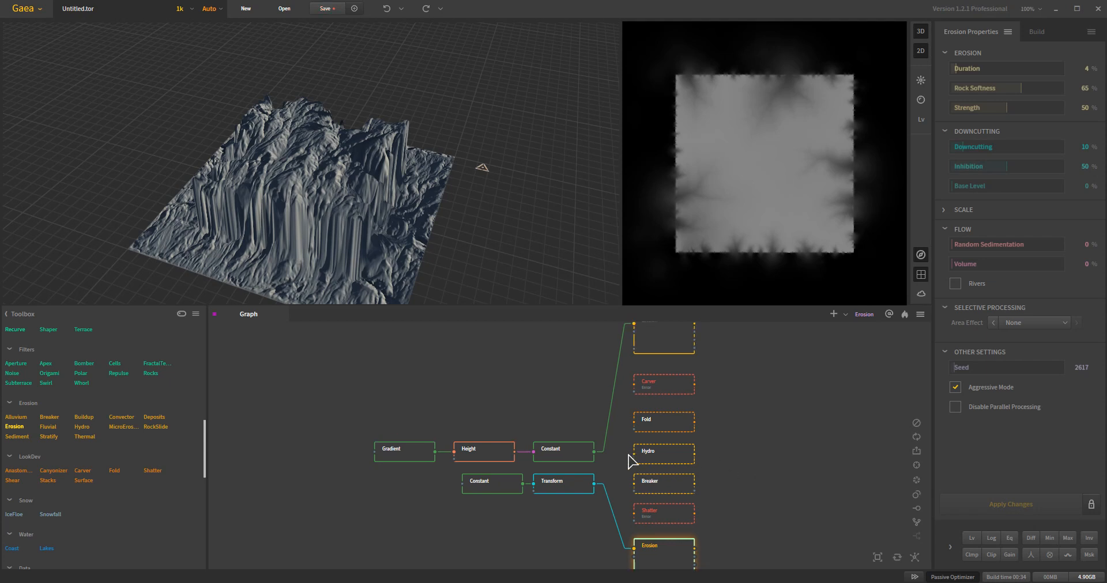
pyautogui.moveTo(595, 451); pyautogui.dragTo(635, 385)
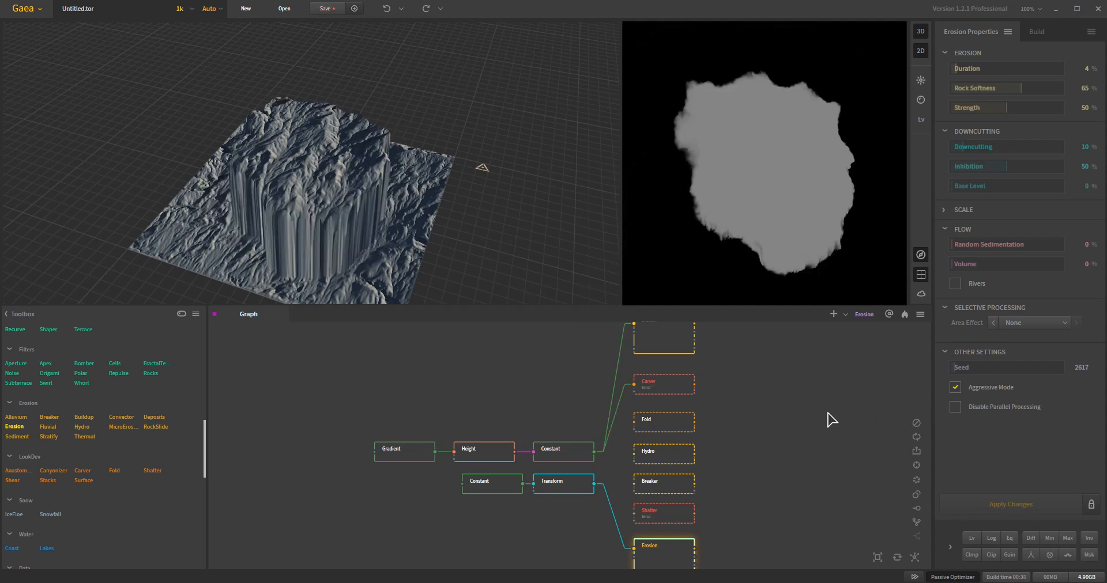
pyautogui.click(560, 450)
pyautogui.click(667, 383)
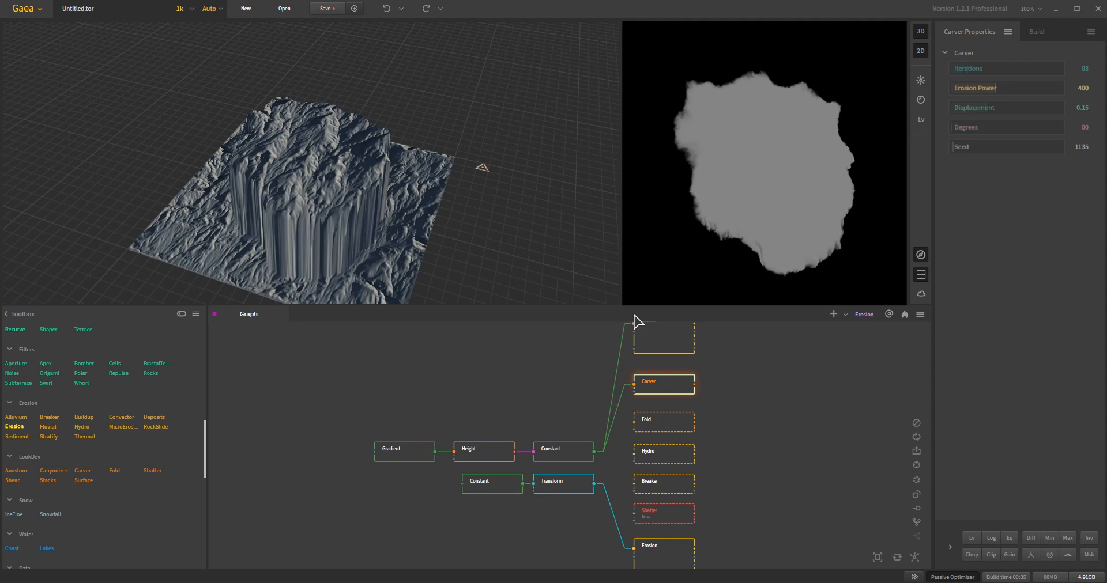
pyautogui.click(561, 458)
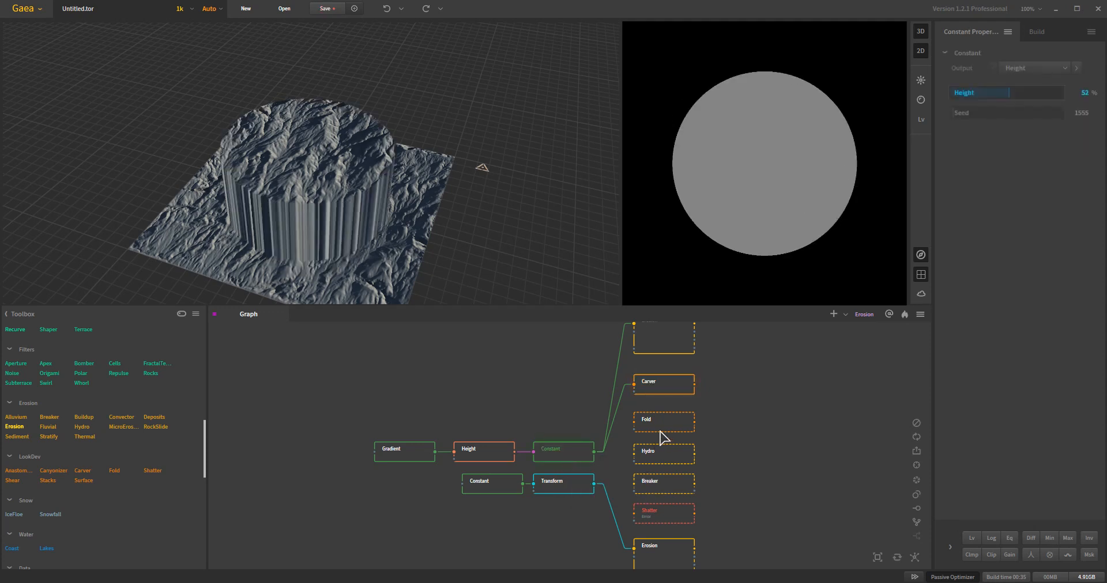
pyautogui.click(667, 387)
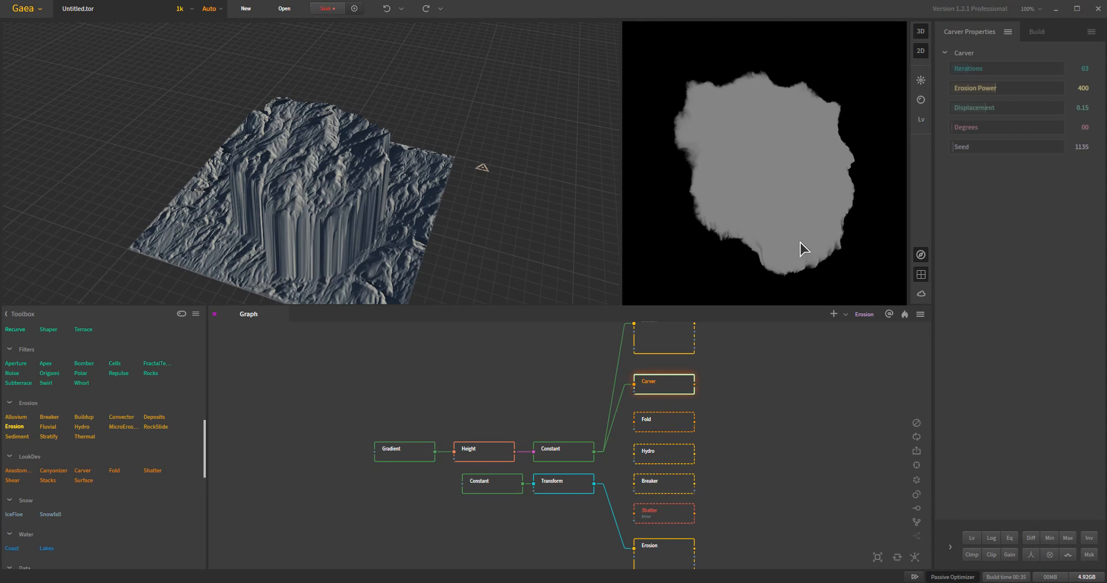
# - Connect the height-masked Constant node to the Fold node and compare the two outputs, with shading turned on for the Fold preview
pyautogui.moveTo(786, 444); pyautogui.dragTo(767, 424, button='middle')
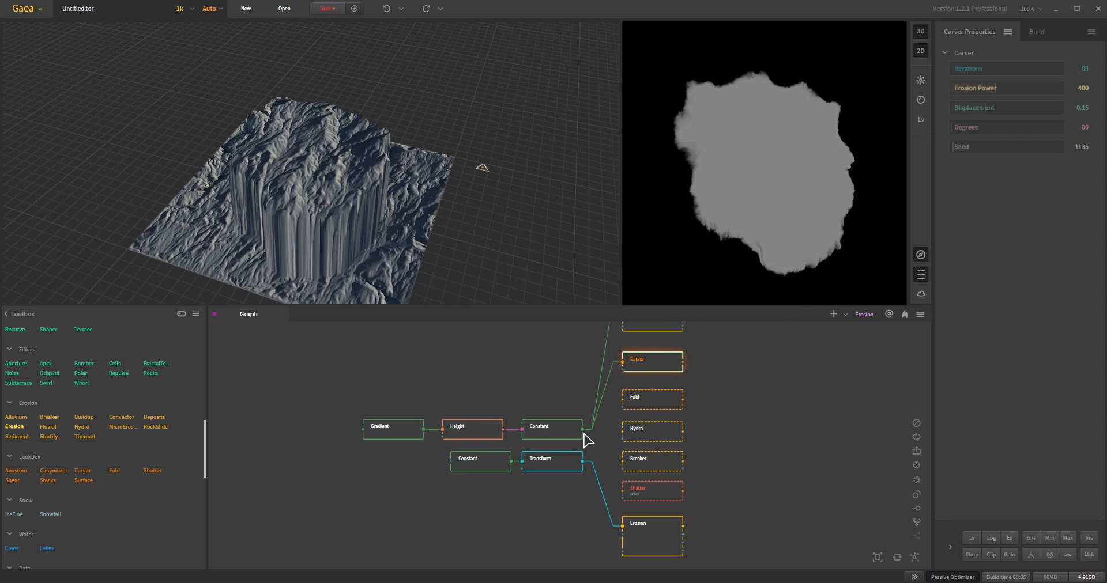
pyautogui.moveTo(582, 430); pyautogui.dragTo(623, 400)
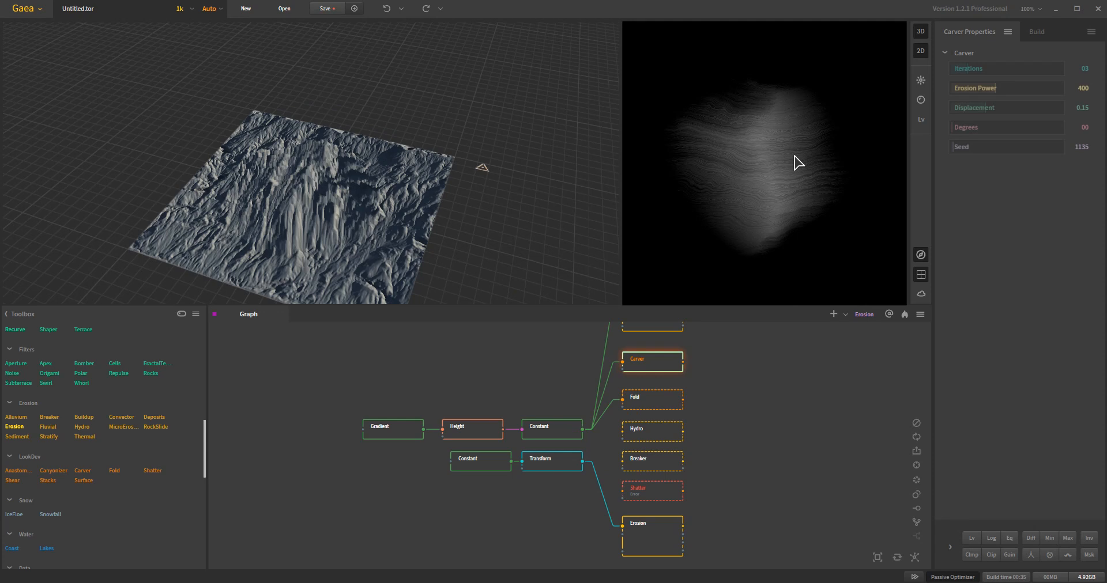
pyautogui.click(558, 434)
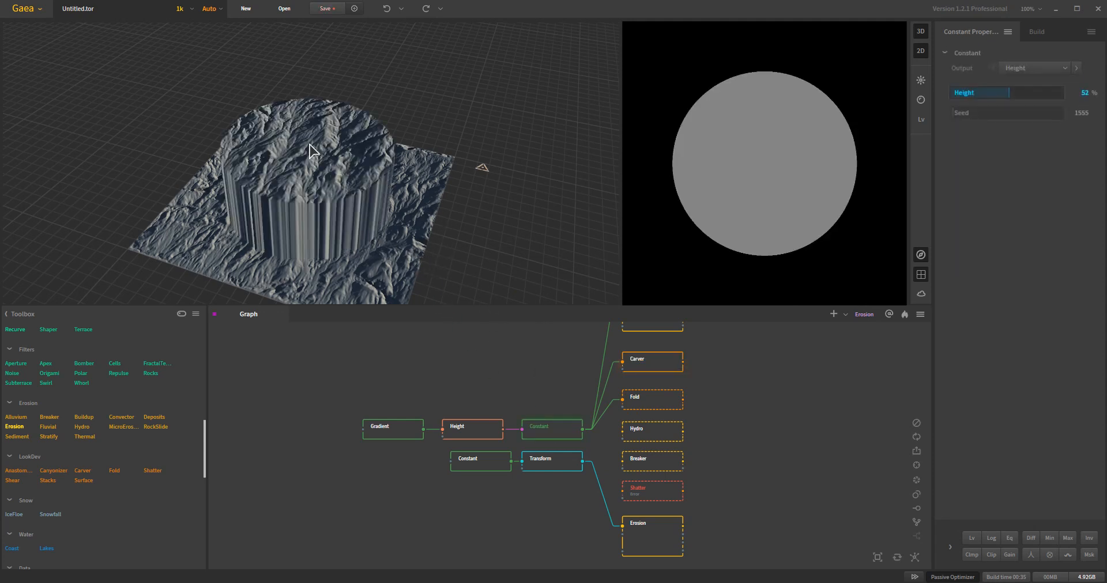
pyautogui.click(658, 403)
pyautogui.click(921, 101)
pyautogui.moveTo(328, 245)
pyautogui.mouseDown()
pyautogui.moveTo(334, 173)
pyautogui.moveTo(334, 294)
pyautogui.moveTo(344, 230)
pyautogui.mouseUp()
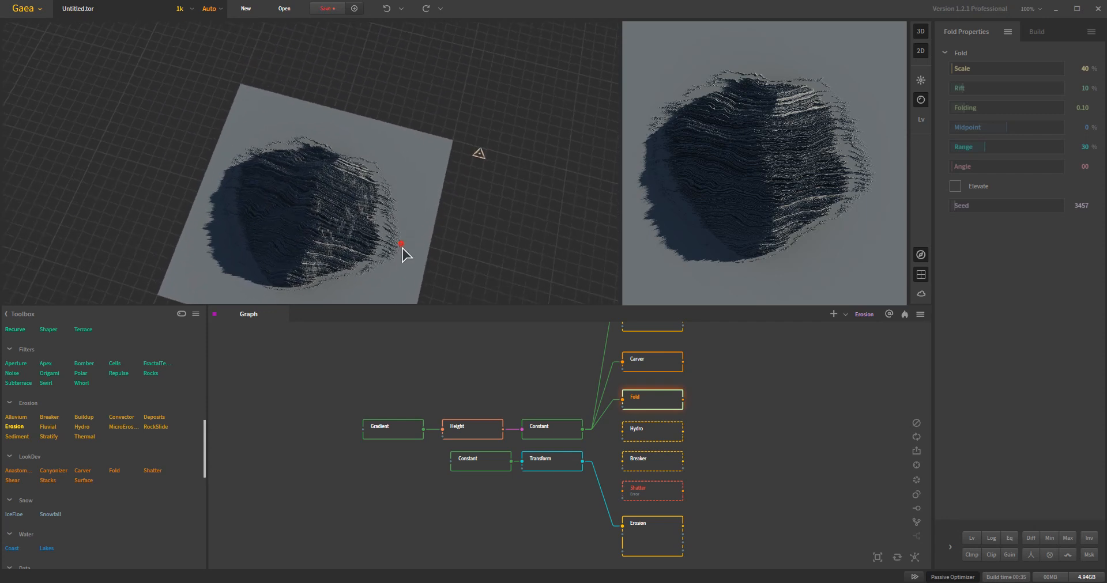
# - Turn off shading in the 2D preview, connect the height-masked Constant node to Hydro, and compare both nodes' outputs
pyautogui.moveTo(402, 251); pyautogui.dragTo(457, 272)
pyautogui.click(923, 99)
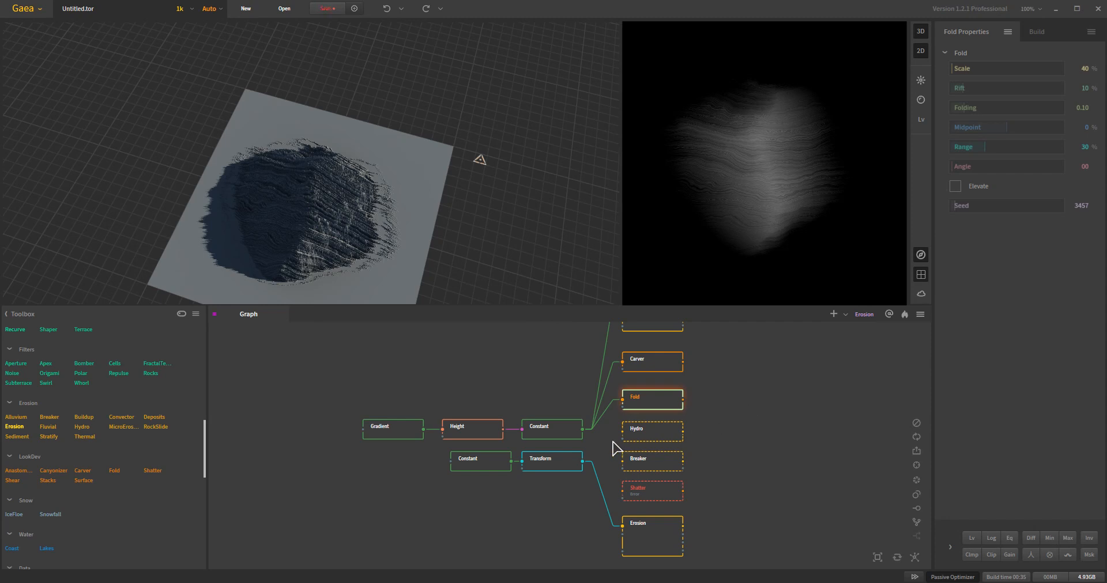
pyautogui.moveTo(583, 430); pyautogui.dragTo(622, 431)
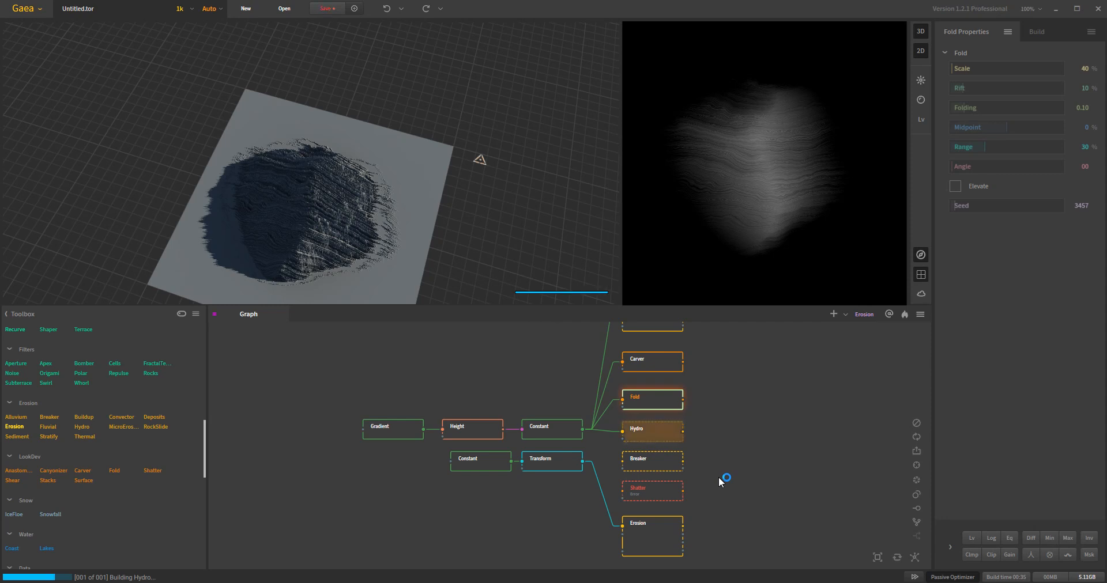
pyautogui.click(552, 430)
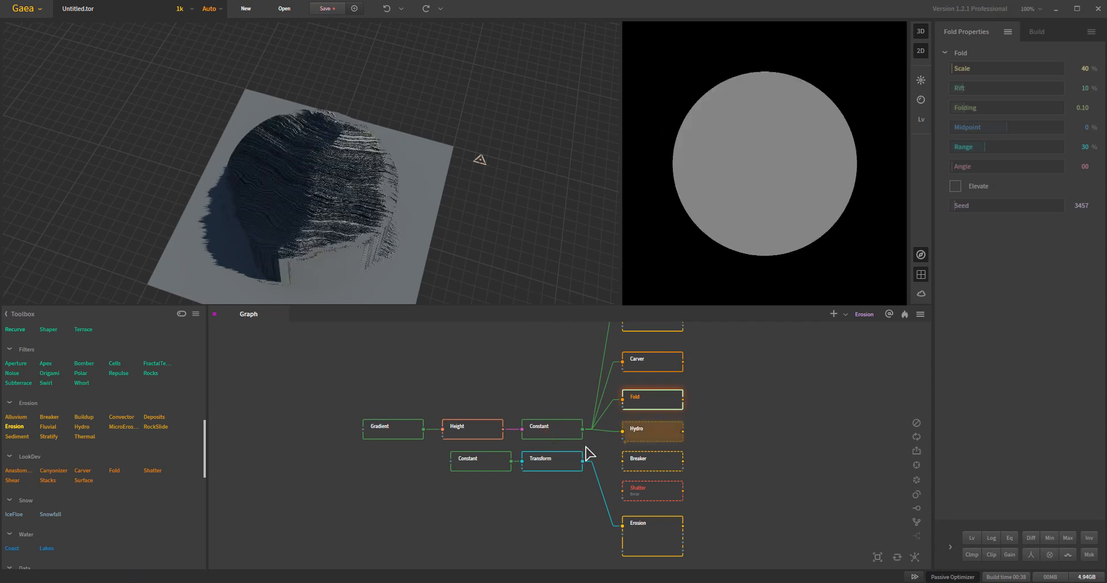
pyautogui.click(654, 435)
pyautogui.click(654, 438)
# - Connect the Transform node's output to the Hydro, Breaker and Shatter nodes
pyautogui.click(558, 461)
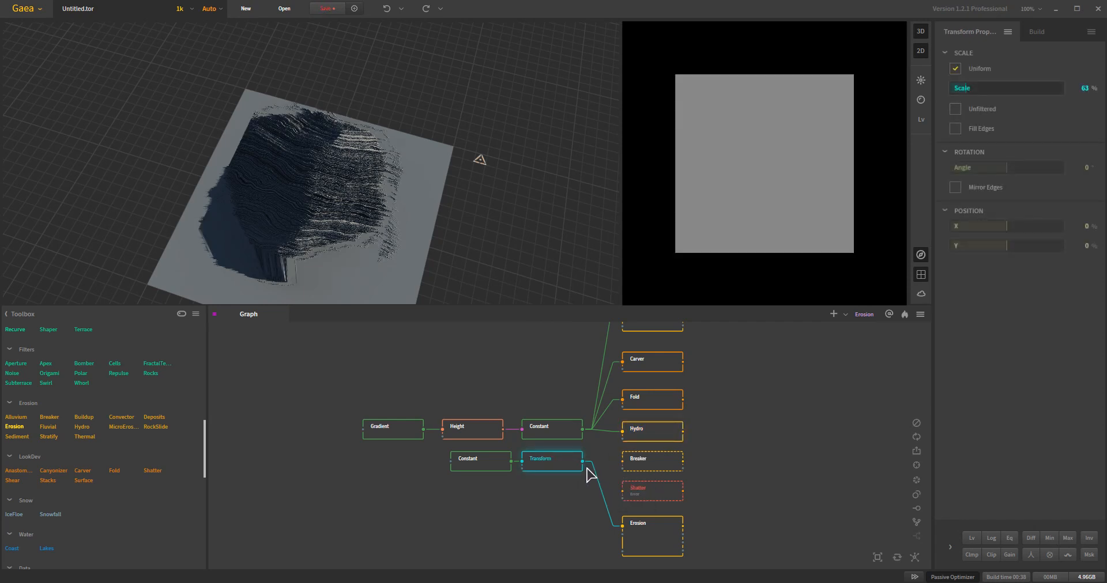
pyautogui.moveTo(582, 461); pyautogui.dragTo(615, 449)
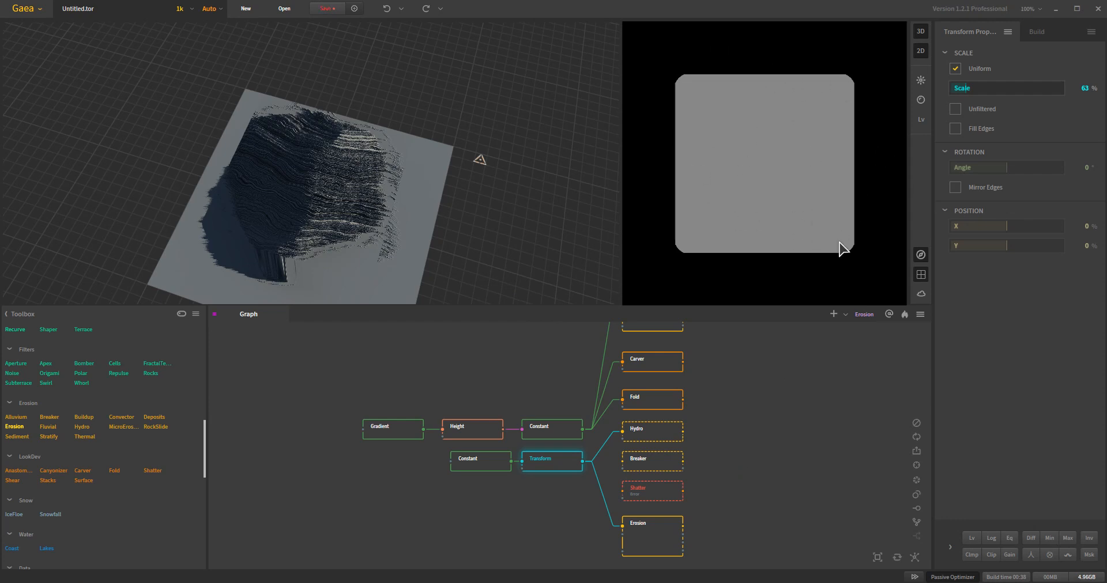
pyautogui.moveTo(759, 478); pyautogui.dragTo(762, 446, button='middle')
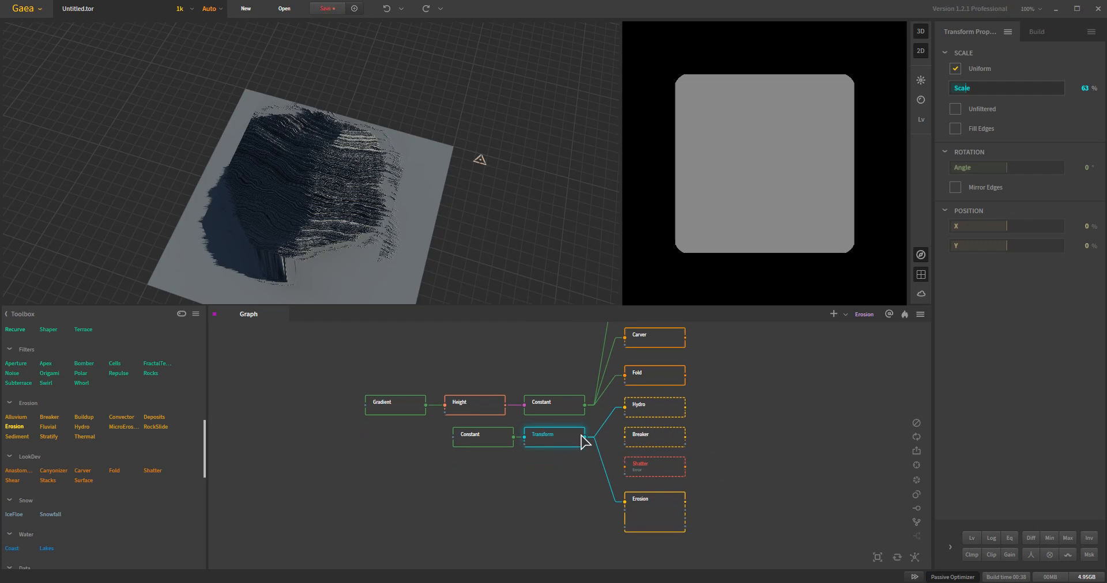
pyautogui.moveTo(585, 437); pyautogui.dragTo(624, 438)
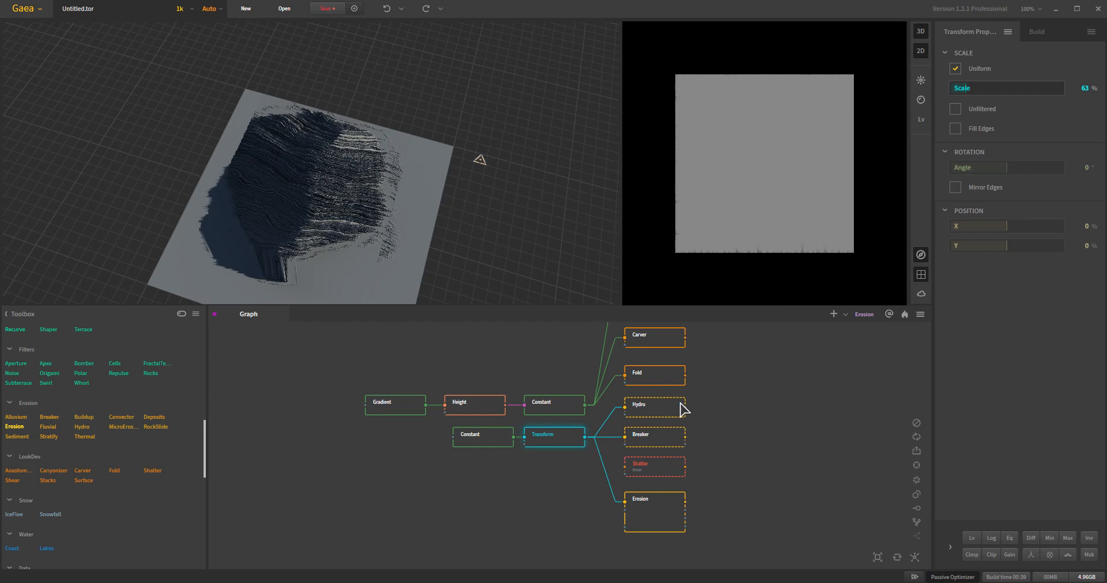
pyautogui.moveTo(586, 438); pyautogui.dragTo(625, 467)
# - Compare the outputs of the Transform-fed Erosion and Shatter nodes with the Carver node's output
pyautogui.click(662, 513)
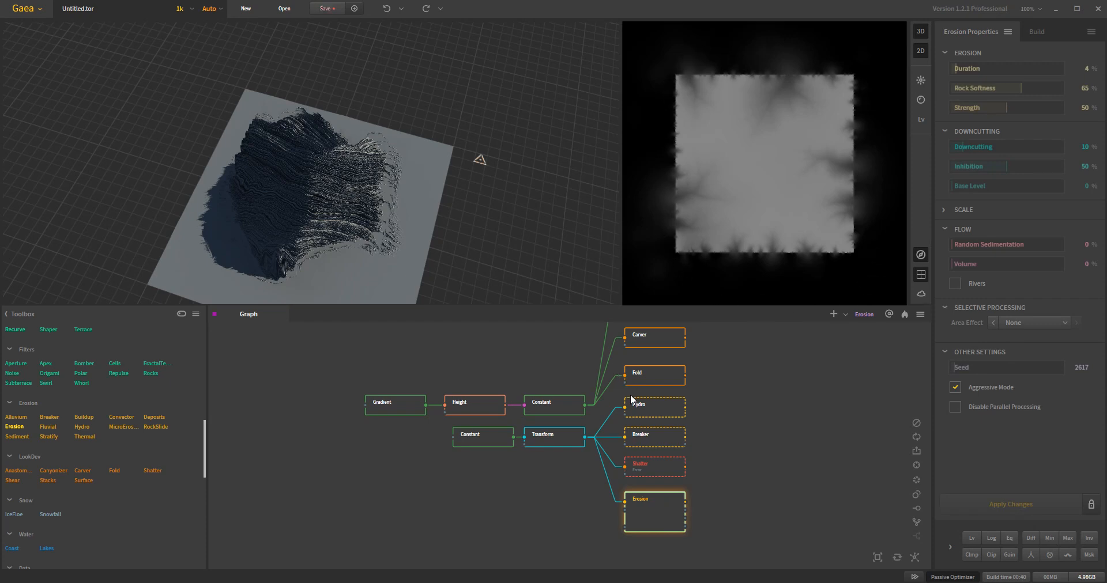
pyautogui.click(659, 472)
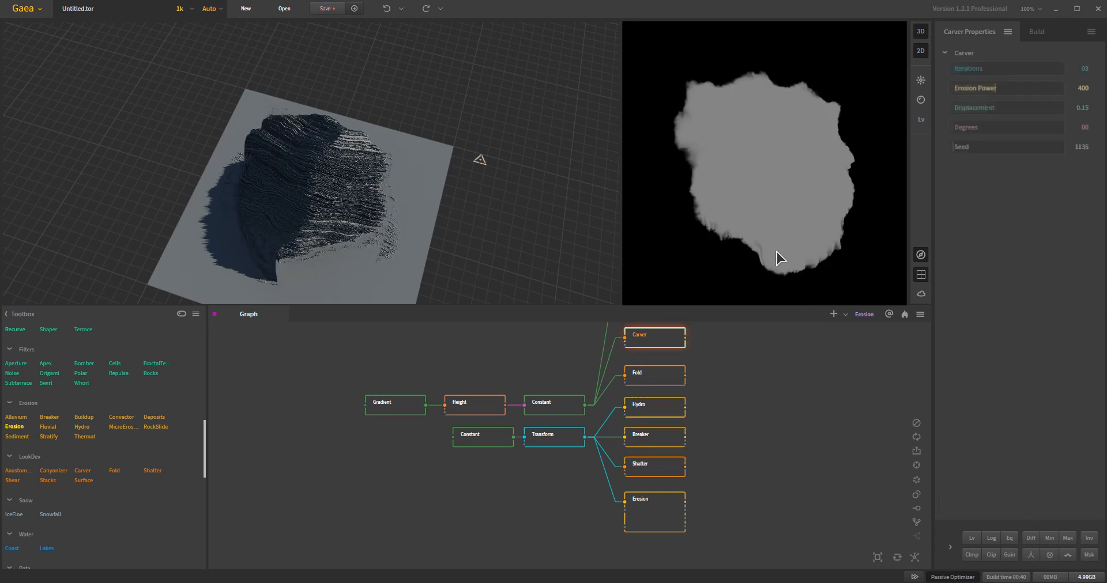
pyautogui.moveTo(727, 436); pyautogui.dragTo(734, 471, button='middle')
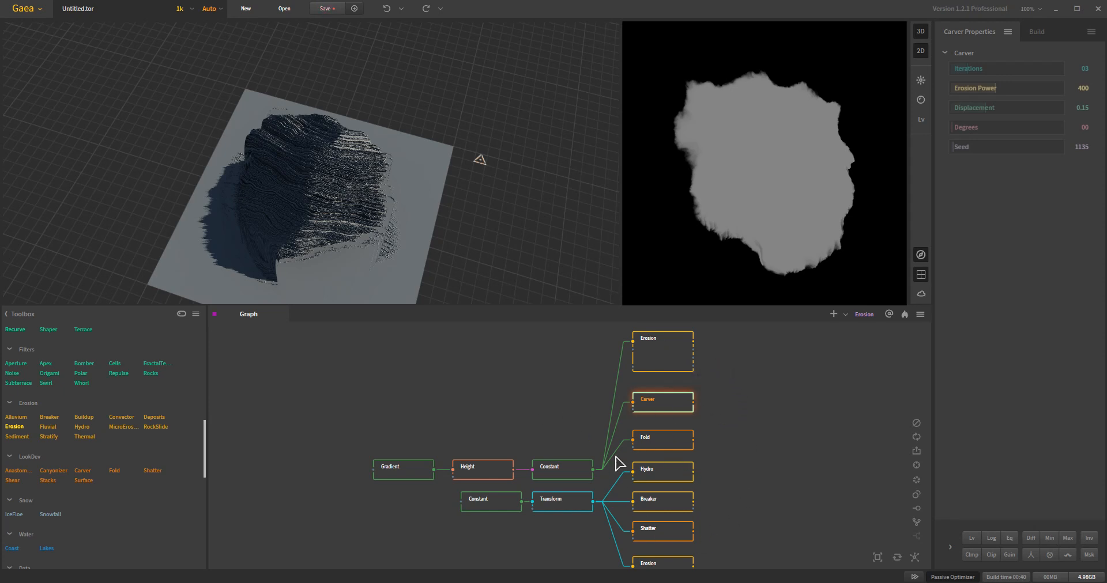
pyautogui.scroll(-6, 129, 455)
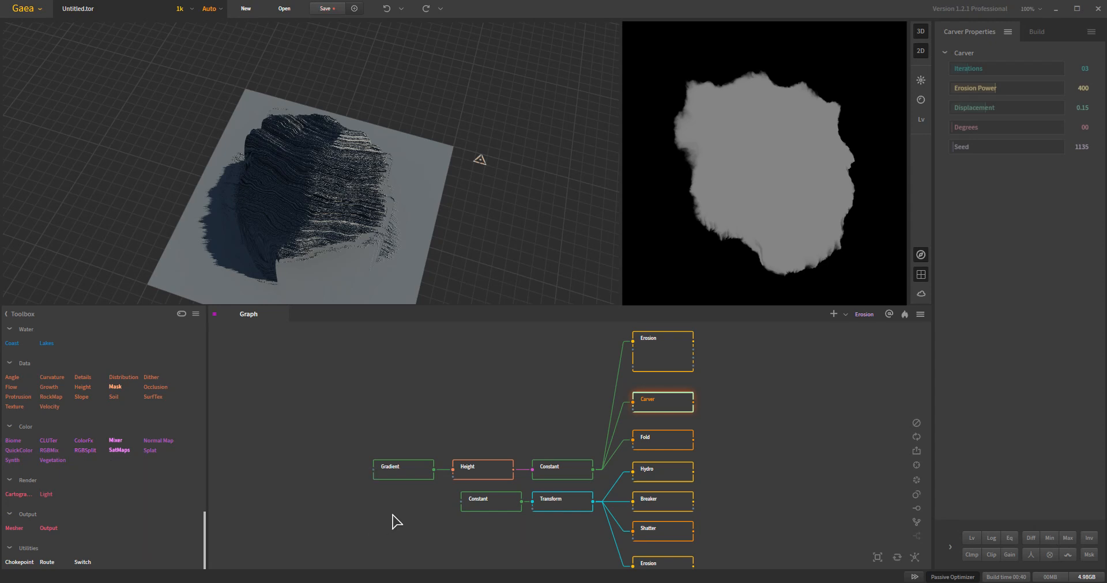
# - Delete the stray Erosion node lying over the Mountain node chain in the other part of the graph
pyautogui.moveTo(771, 494); pyautogui.dragTo(825, 384, button='middle')
pyautogui.moveTo(556, 409); pyautogui.dragTo(583, 366, button='middle')
pyautogui.moveTo(539, 501)
pyautogui.mouseDown(button='middle')
pyautogui.moveTo(588, 419)
pyautogui.moveTo(605, 414)
pyautogui.mouseUp(button='middle')
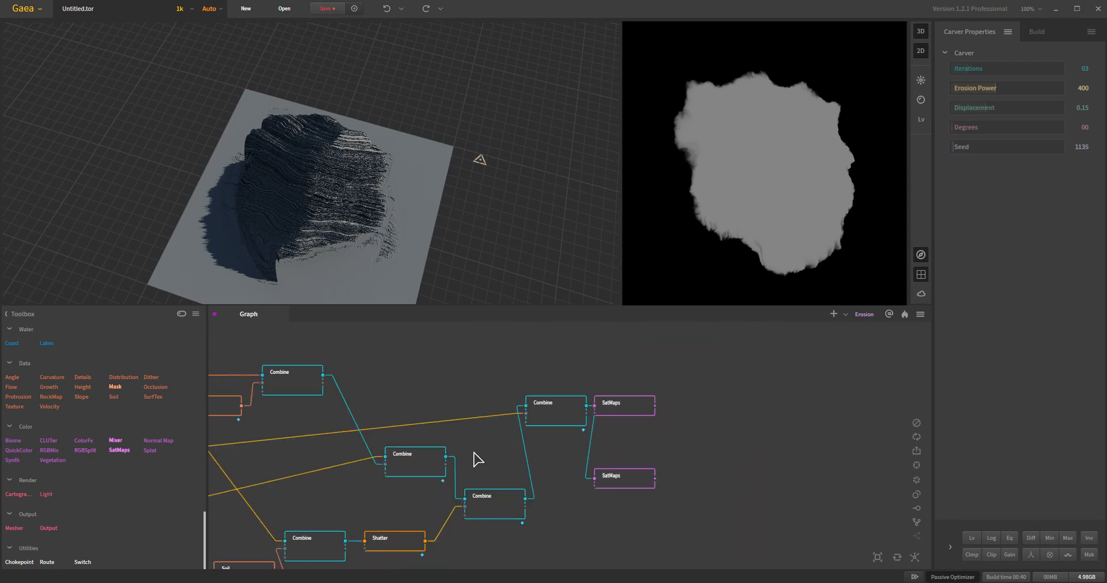
pyautogui.moveTo(380, 411); pyautogui.dragTo(662, 409, button='middle')
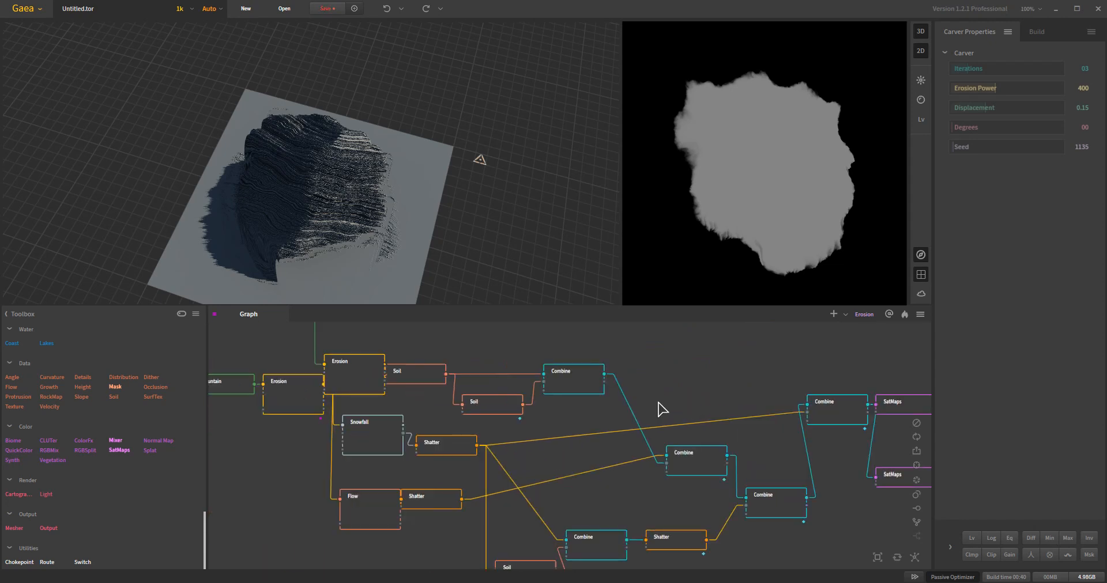
pyautogui.scroll(-1, 659, 401)
pyautogui.moveTo(592, 385); pyautogui.dragTo(600, 416, button='middle')
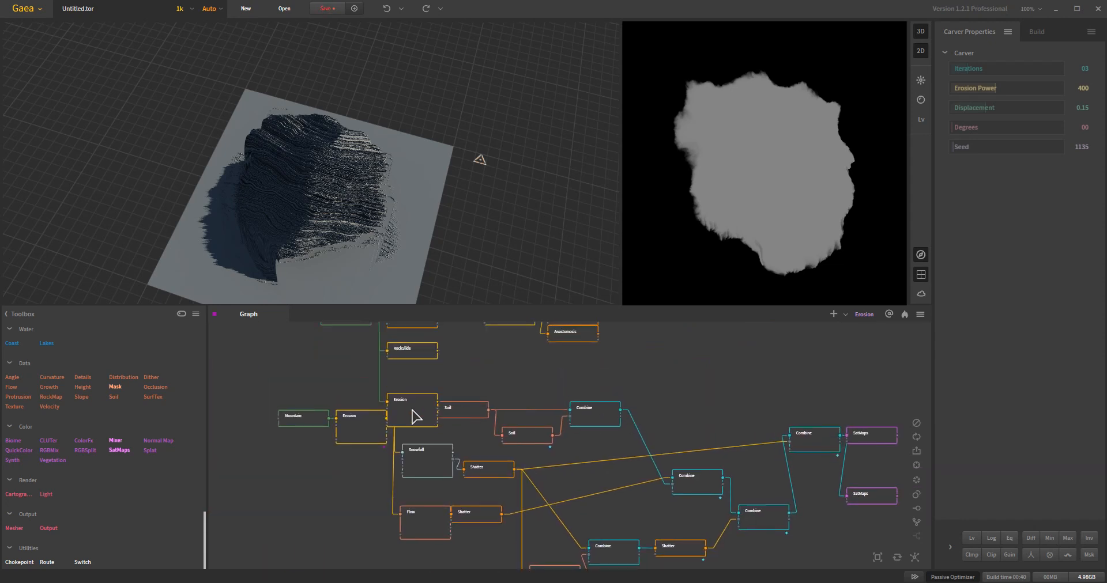
pyautogui.moveTo(370, 391); pyautogui.dragTo(335, 367)
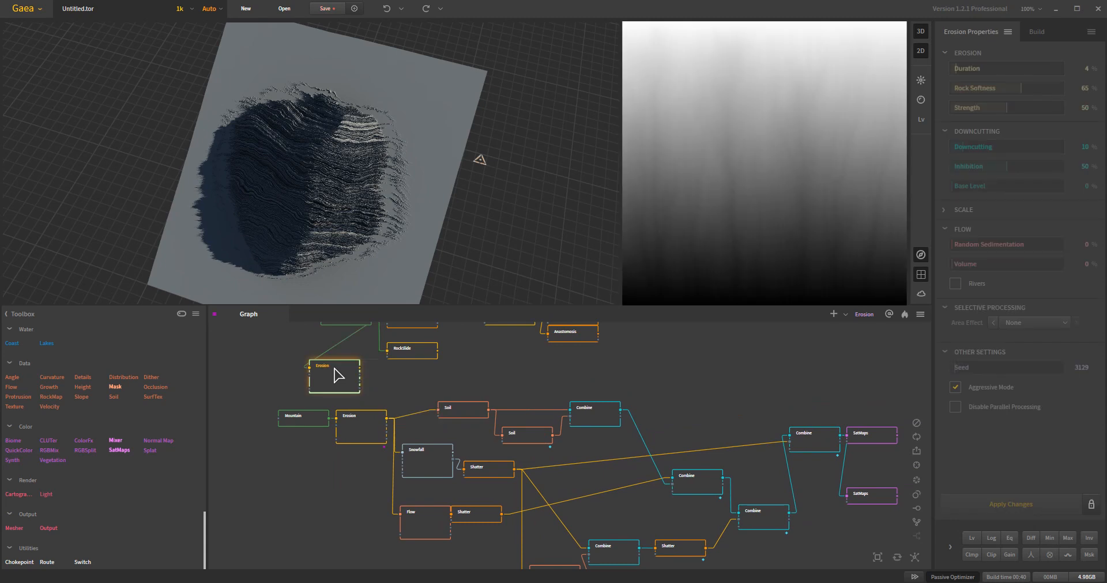
pyautogui.press('Delete')
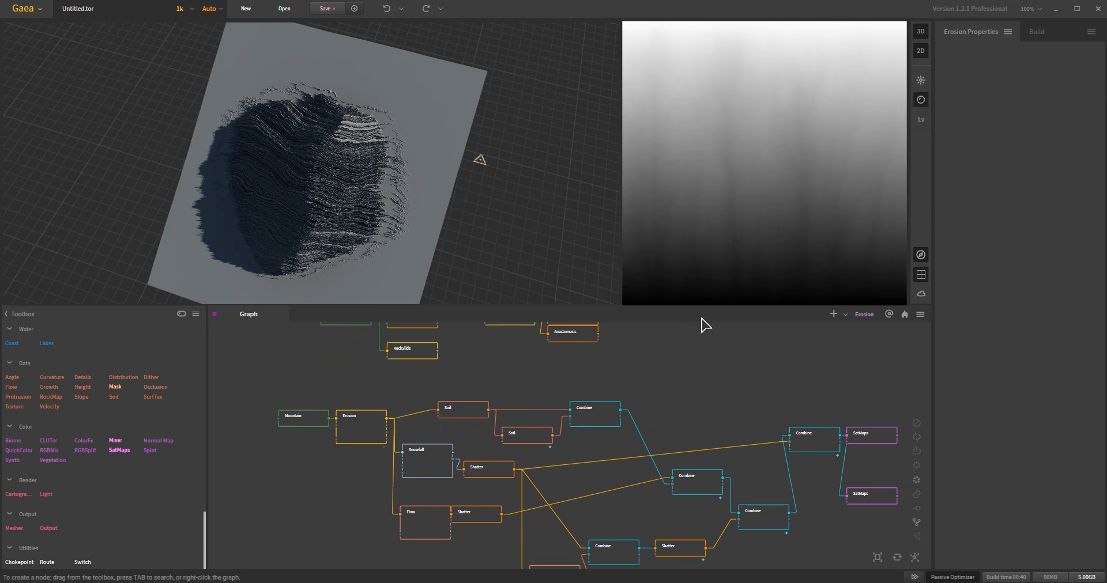
# - Preview the Combine node fed by the two Soil nodes, using only the 3D view
pyautogui.click(596, 416)
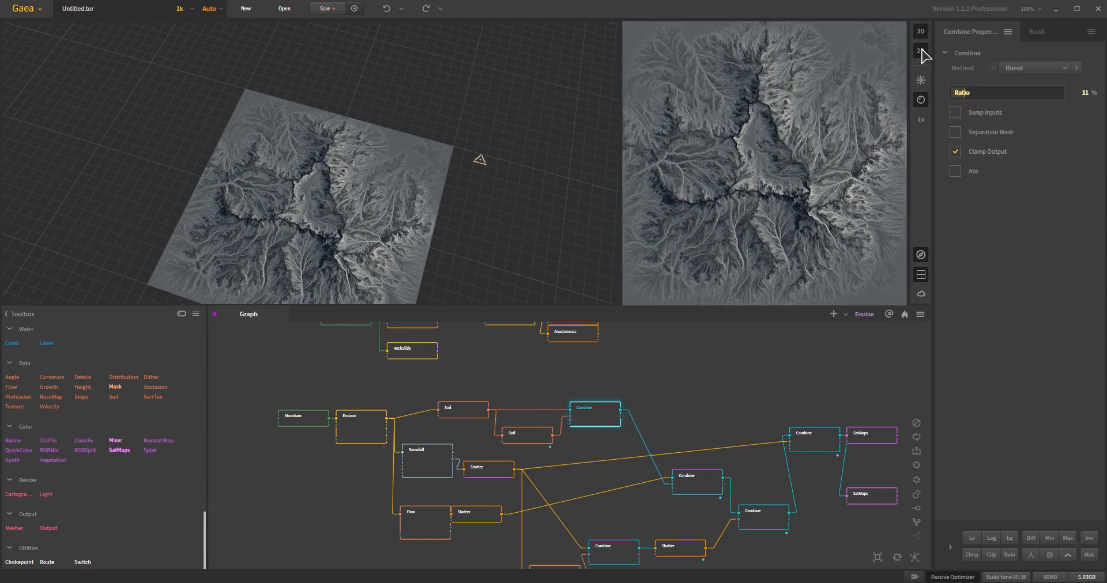
pyautogui.click(920, 53)
pyautogui.moveTo(620, 205); pyautogui.dragTo(642, 210)
pyautogui.scroll(6, 642, 209)
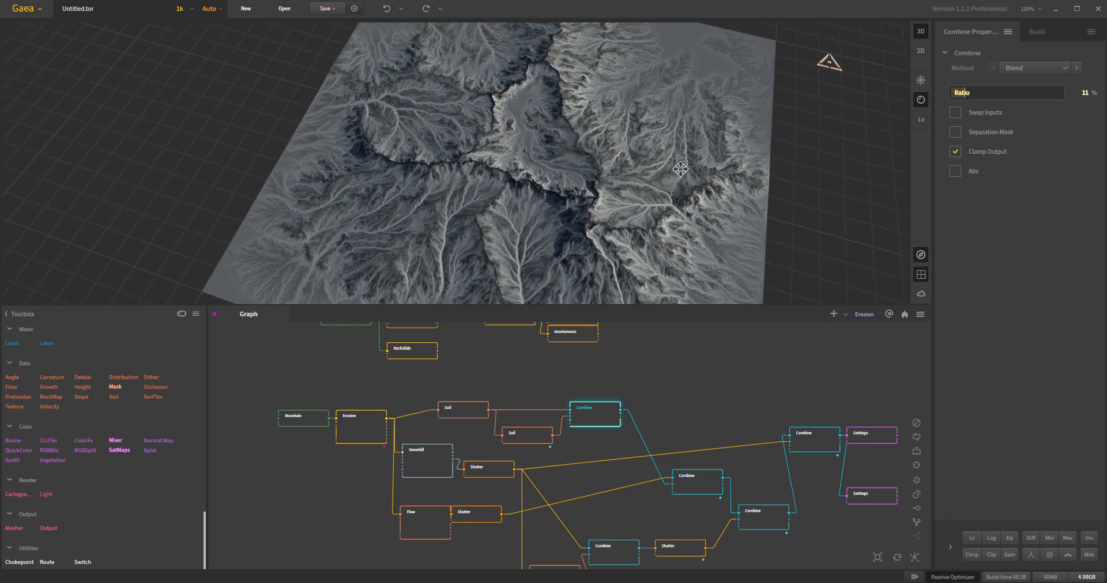
pyautogui.moveTo(677, 182); pyautogui.dragTo(674, 209)
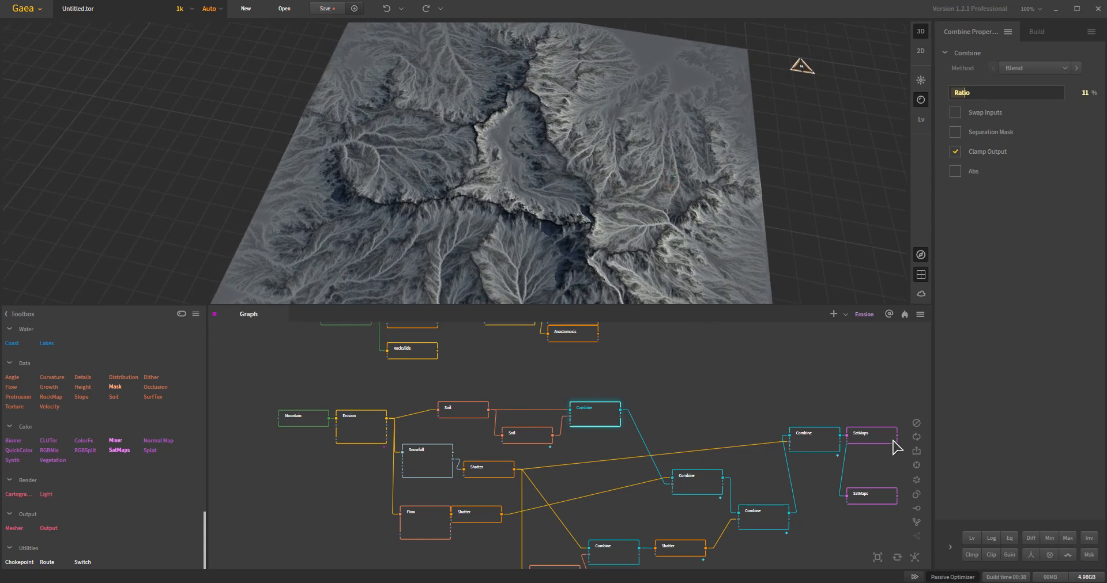
# - Move the upper SatMaps node above its Combine node, and inspect the Mountain-fed Erosion output in 3D
pyautogui.moveTo(886, 436); pyautogui.dragTo(884, 382)
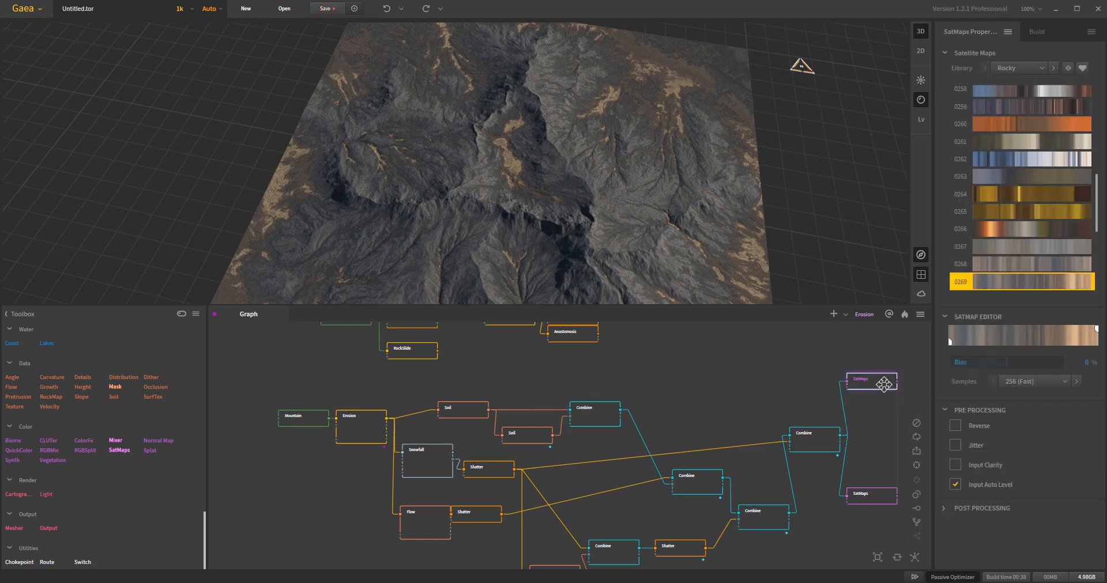
pyautogui.click(374, 437)
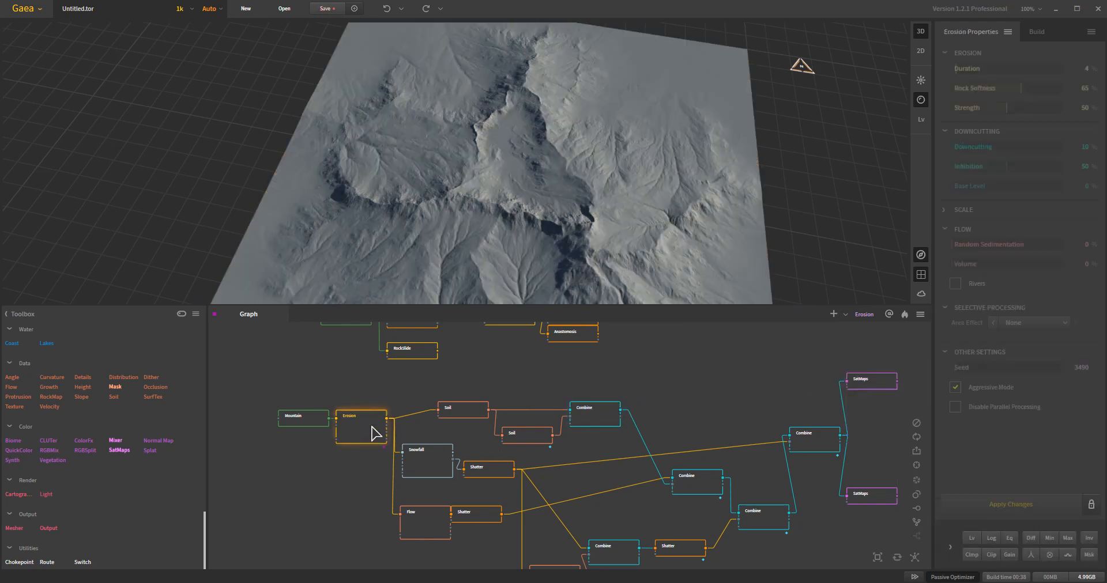
pyautogui.scroll(-5, 492, 265)
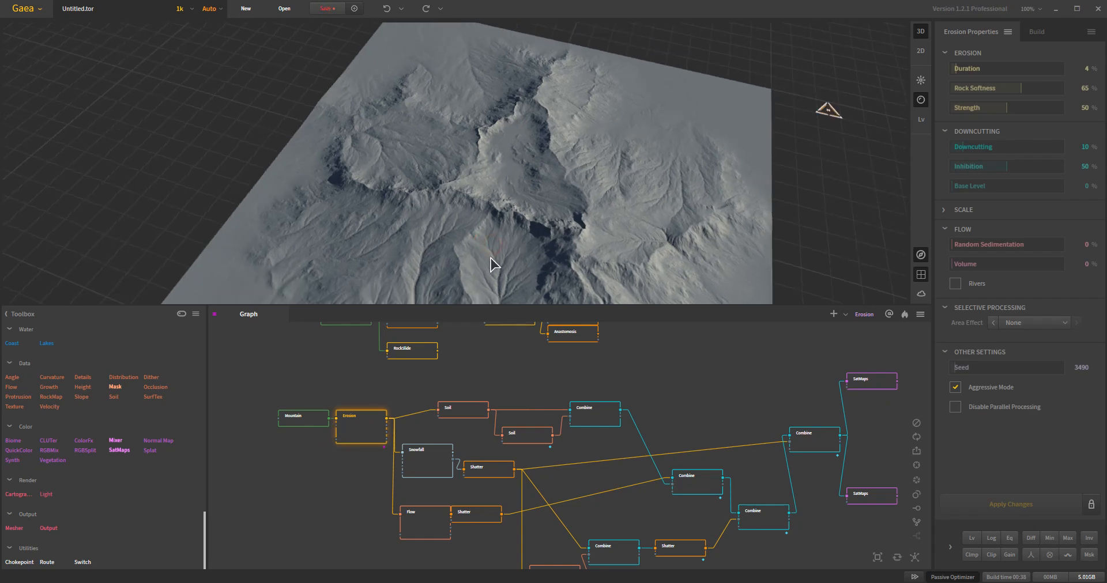
pyautogui.scroll(4, 500, 296)
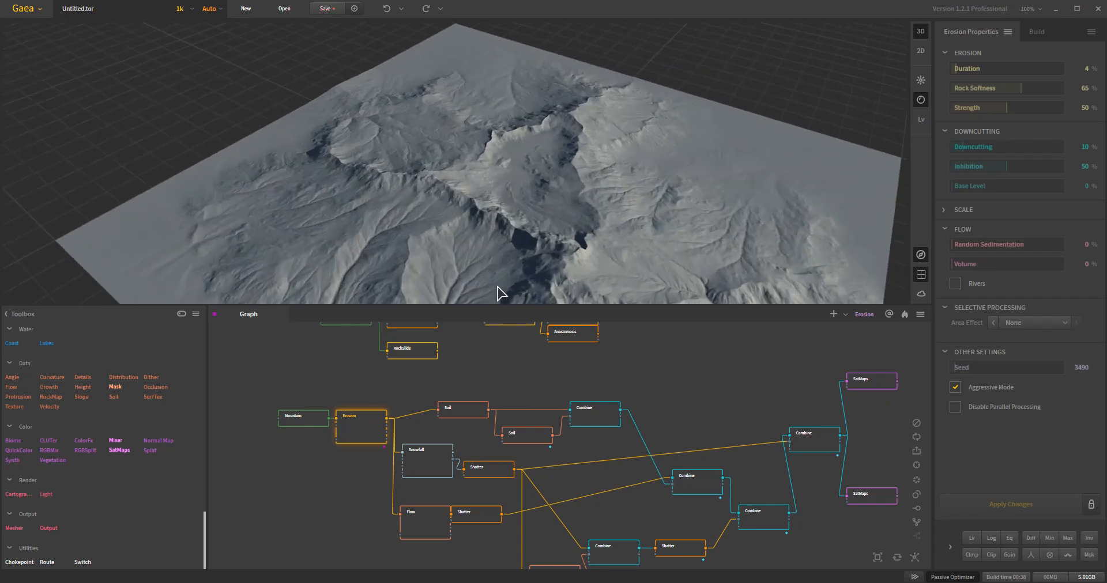
pyautogui.scroll(-2, 499, 296)
pyautogui.scroll(1, 498, 299)
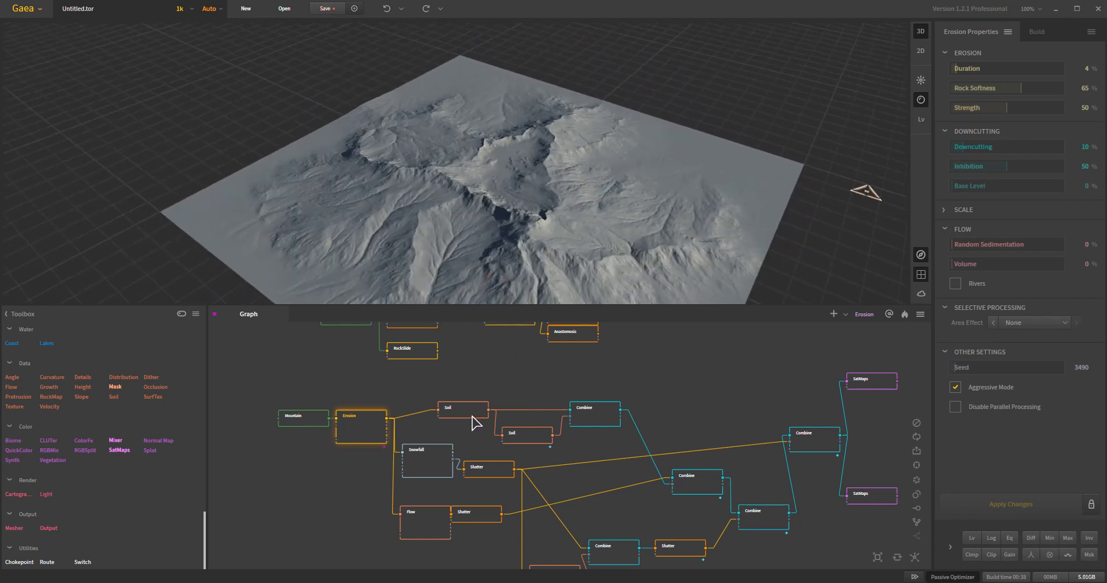
# - Connect the first Soil node's output to the upper SatMaps node and check the coloured terrain in 3D
pyautogui.moveTo(489, 414); pyautogui.dragTo(847, 381)
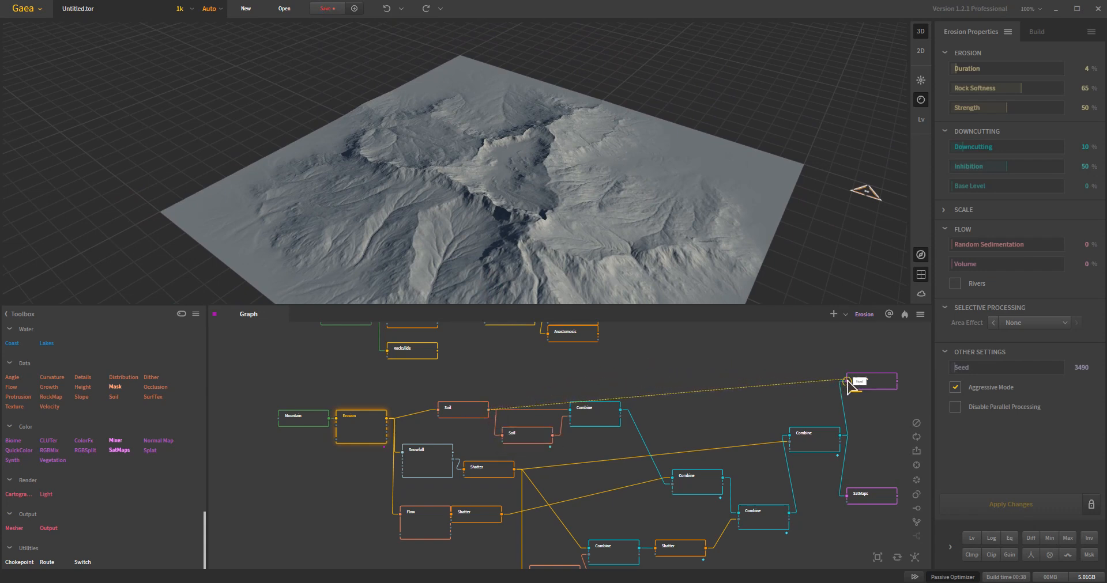
pyautogui.moveTo(617, 254); pyautogui.dragTo(566, 275)
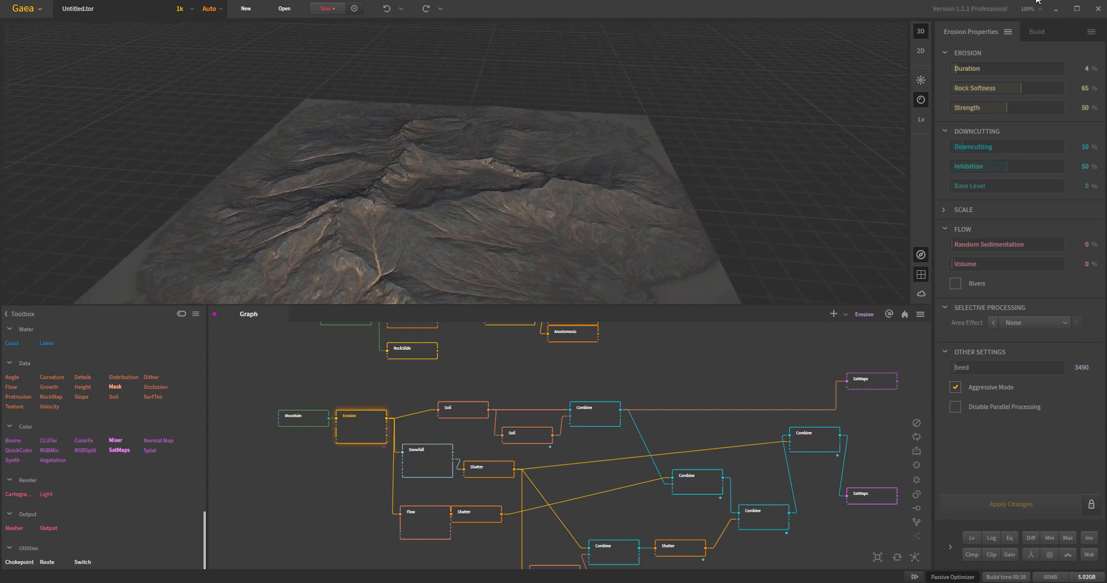
pyautogui.moveTo(563, 232); pyautogui.dragTo(474, 215)
pyautogui.scroll(-3, 467, 221)
pyautogui.scroll(5, 480, 208)
pyautogui.scroll(3, 474, 216)
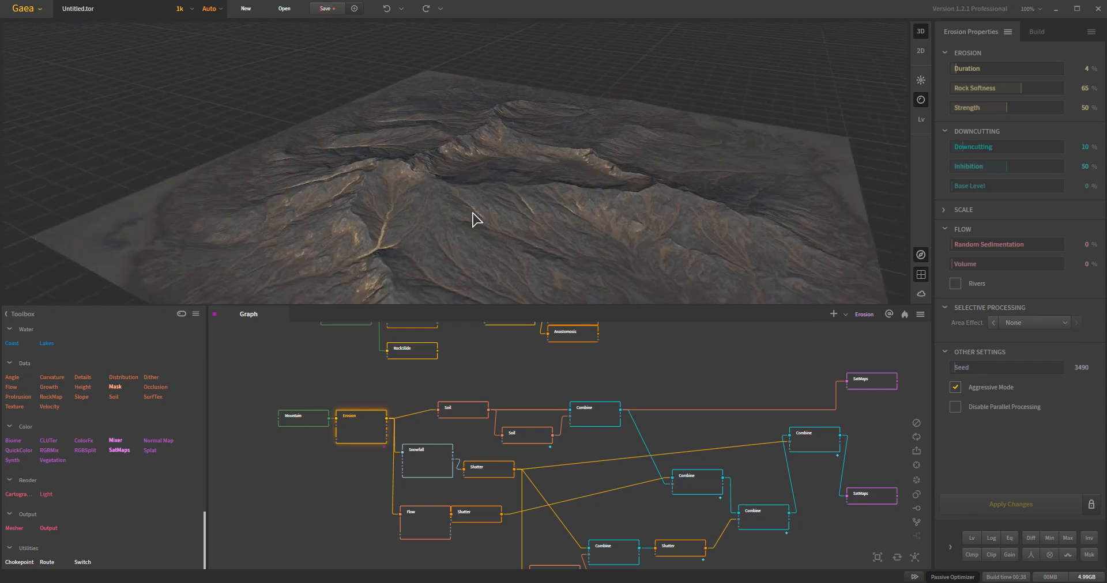
# - Examine the Soil-driven colouring on the mountain from several angles and distances, and compare it with the first Soil node's output
pyautogui.moveTo(516, 274); pyautogui.dragTo(445, 240)
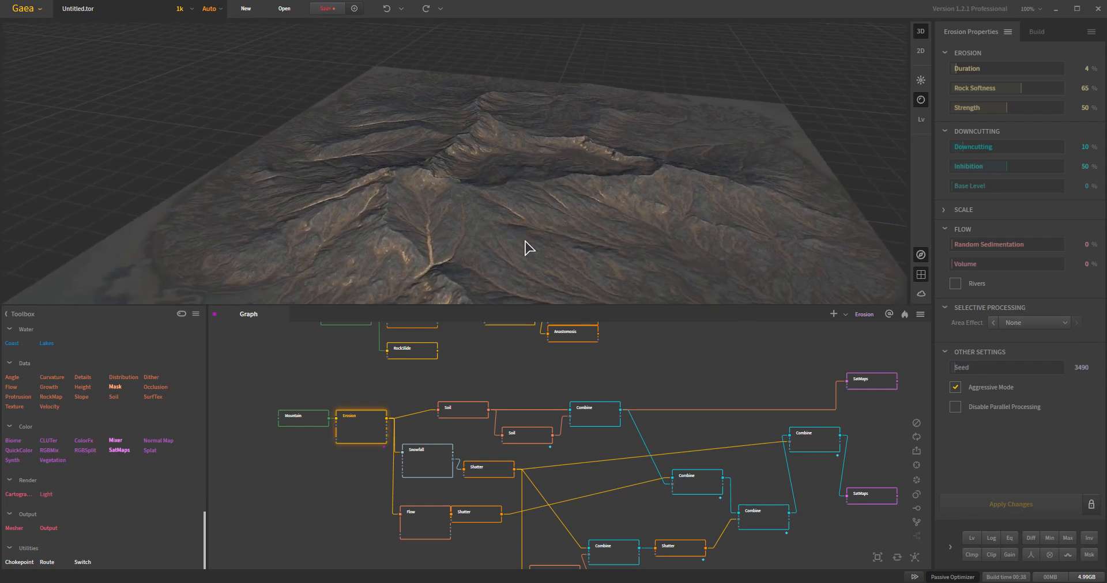
pyautogui.moveTo(581, 234); pyautogui.dragTo(559, 248)
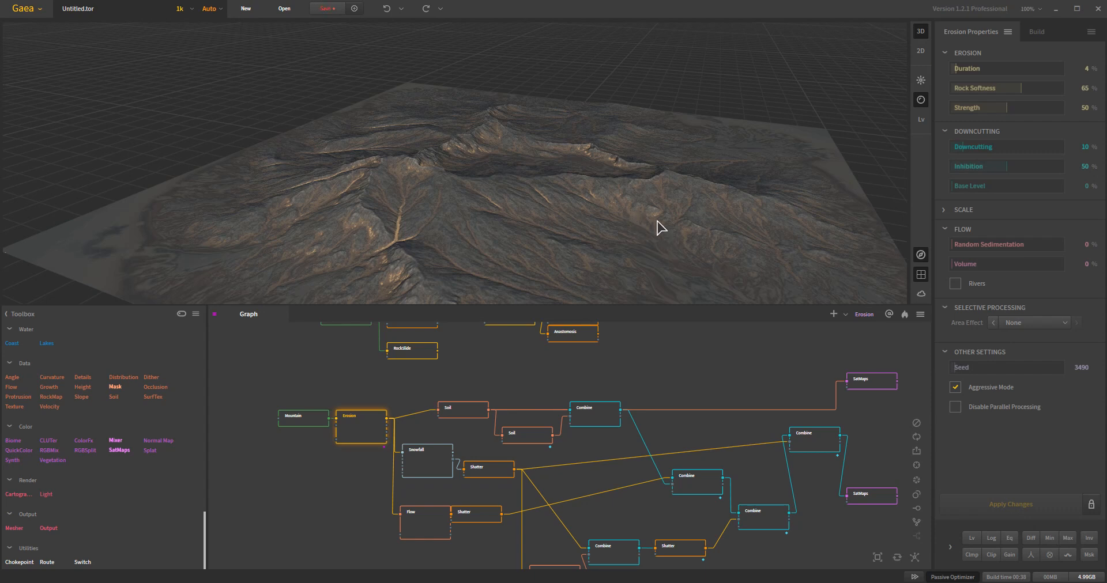
pyautogui.moveTo(662, 241); pyautogui.dragTo(612, 240)
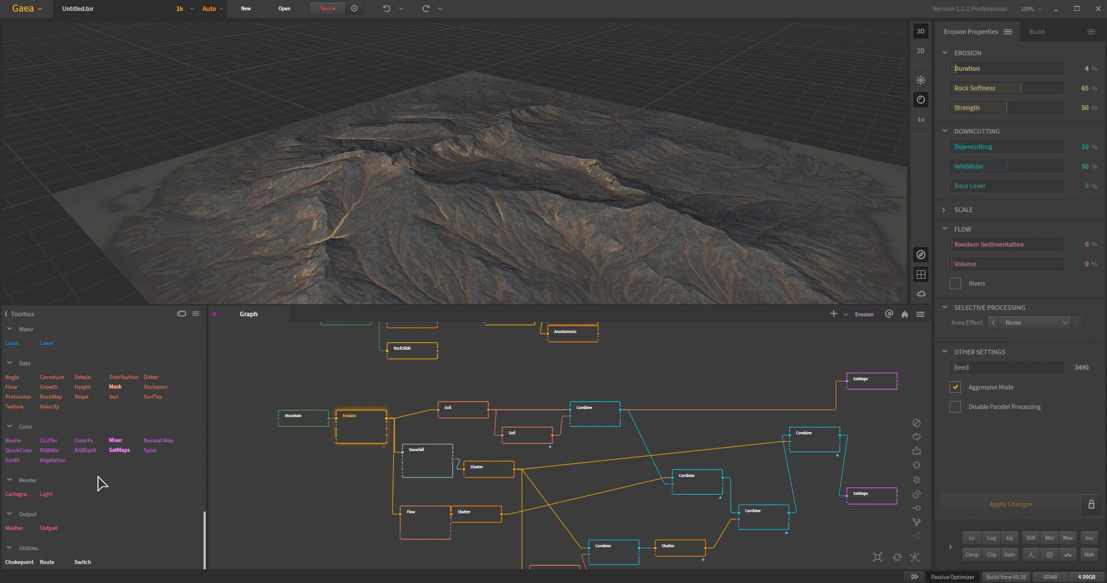
pyautogui.moveTo(594, 235); pyautogui.dragTo(600, 231)
pyautogui.scroll(-5, 599, 231)
pyautogui.scroll(2, 585, 229)
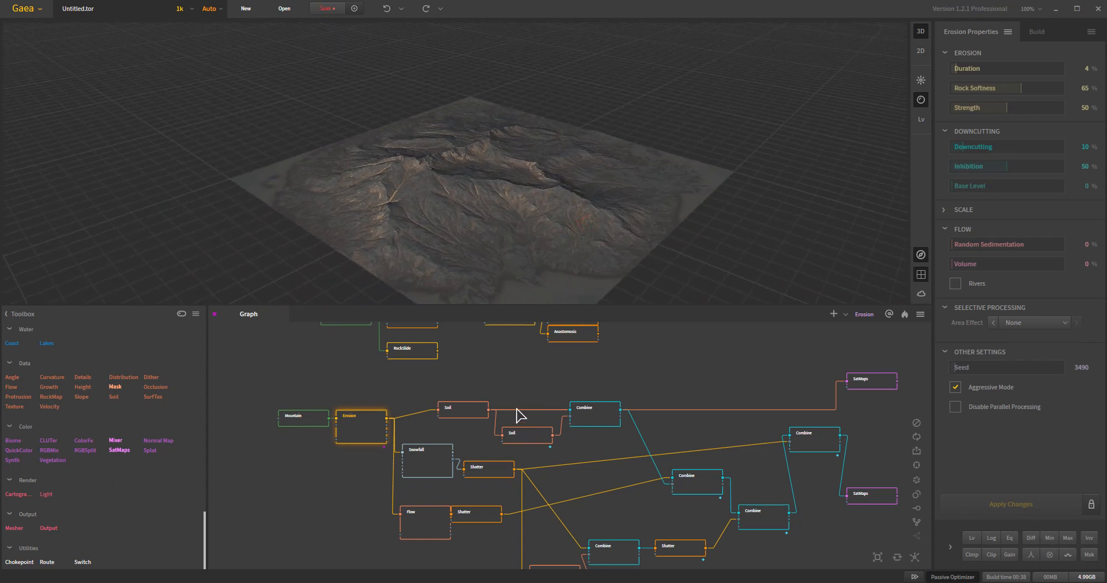
pyautogui.scroll(3, 510, 249)
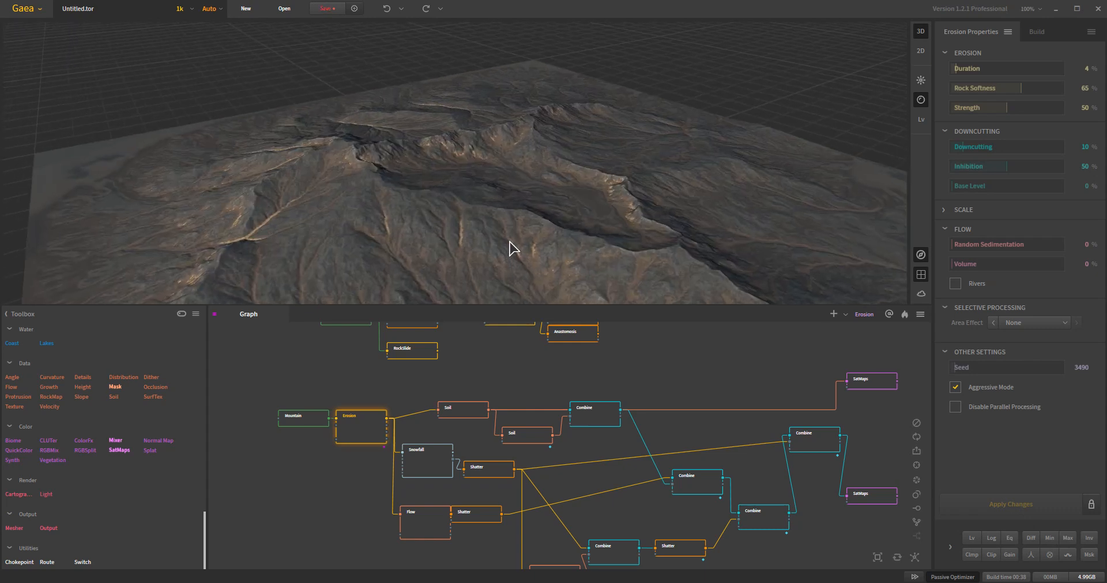
pyautogui.scroll(-3, 510, 249)
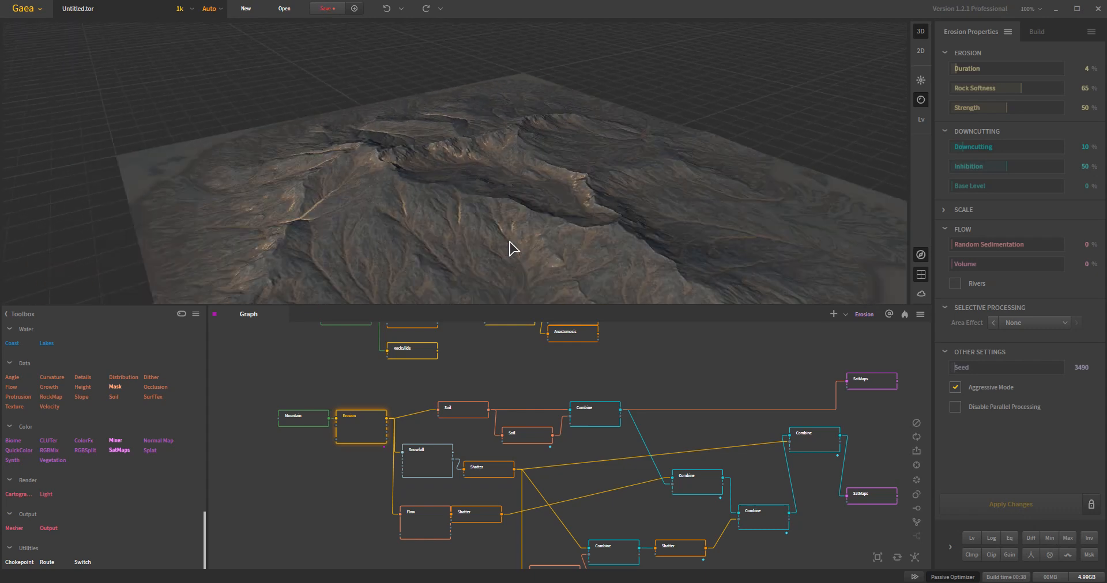
pyautogui.scroll(-2, 458, 254)
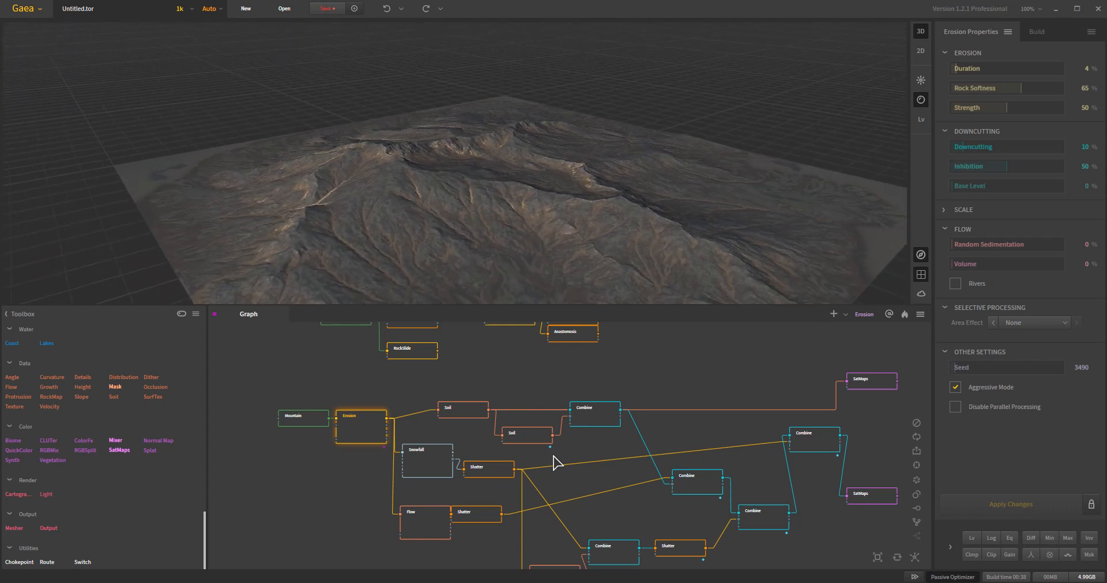
pyautogui.click(468, 415)
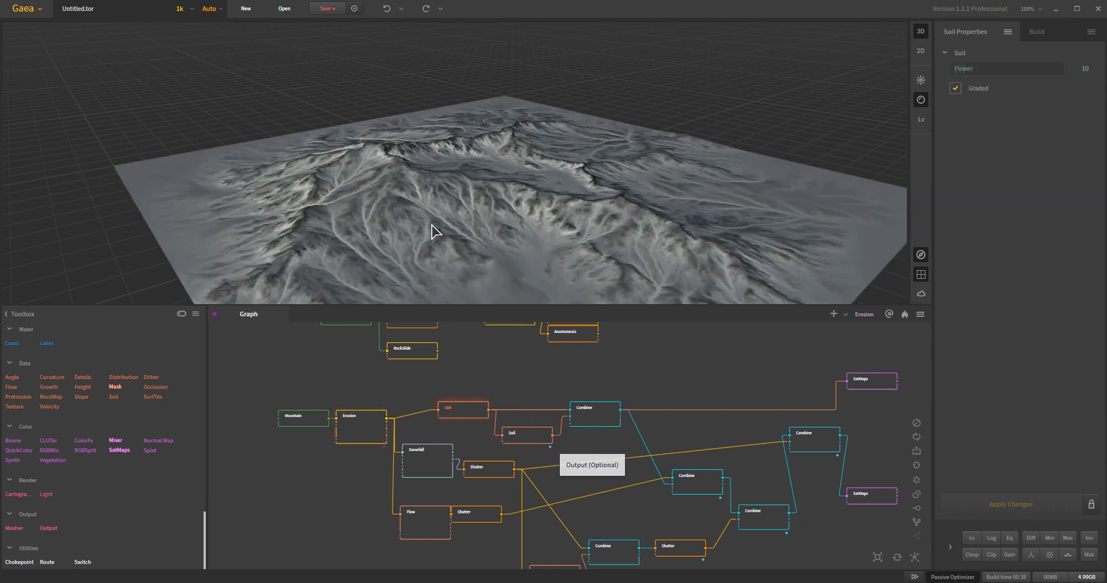
# - Compare both Soil nodes with the Combine node they feed, and connect that Combine's output to the upper SatMaps node
pyautogui.click(527, 437)
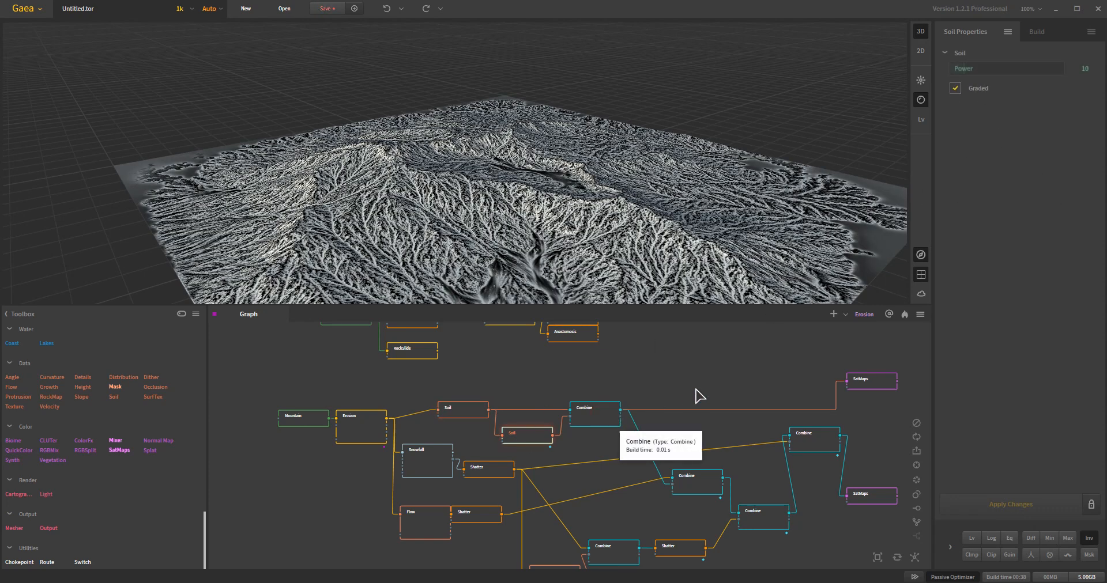
pyautogui.moveTo(499, 267); pyautogui.dragTo(490, 283)
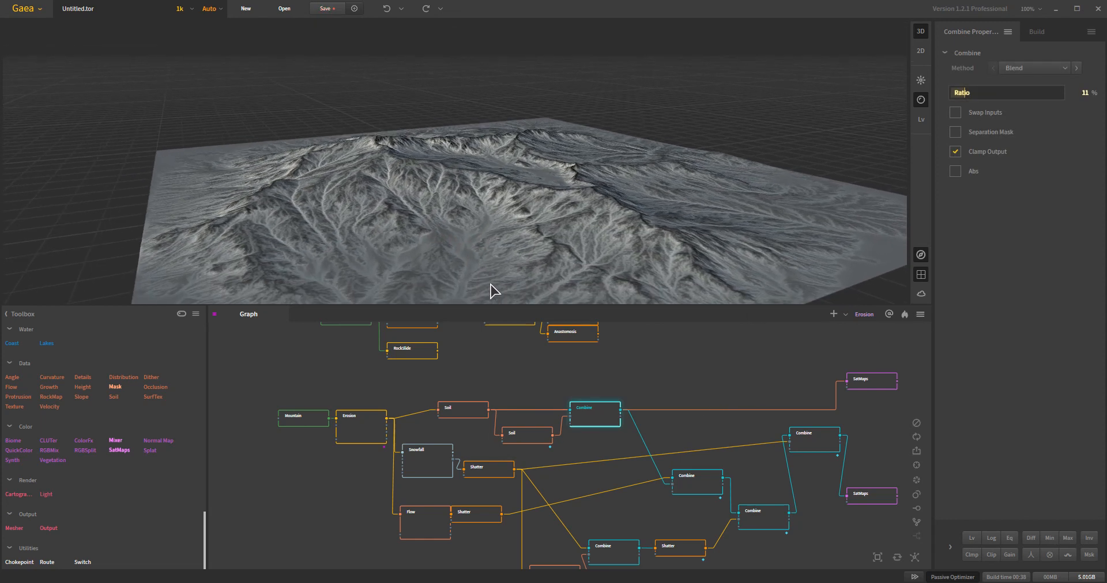
pyautogui.click(470, 416)
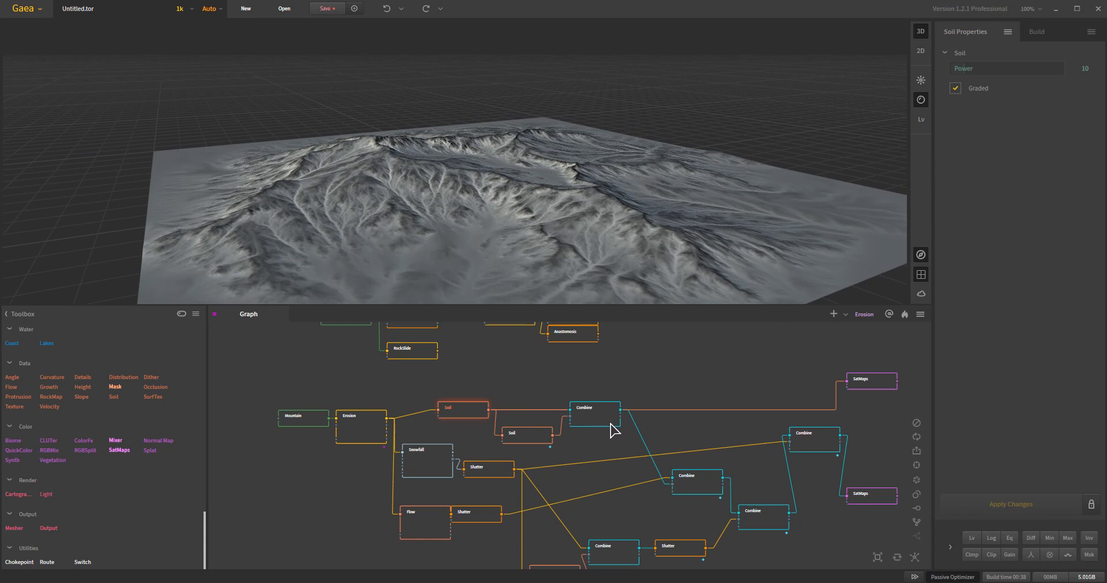
pyautogui.click(594, 414)
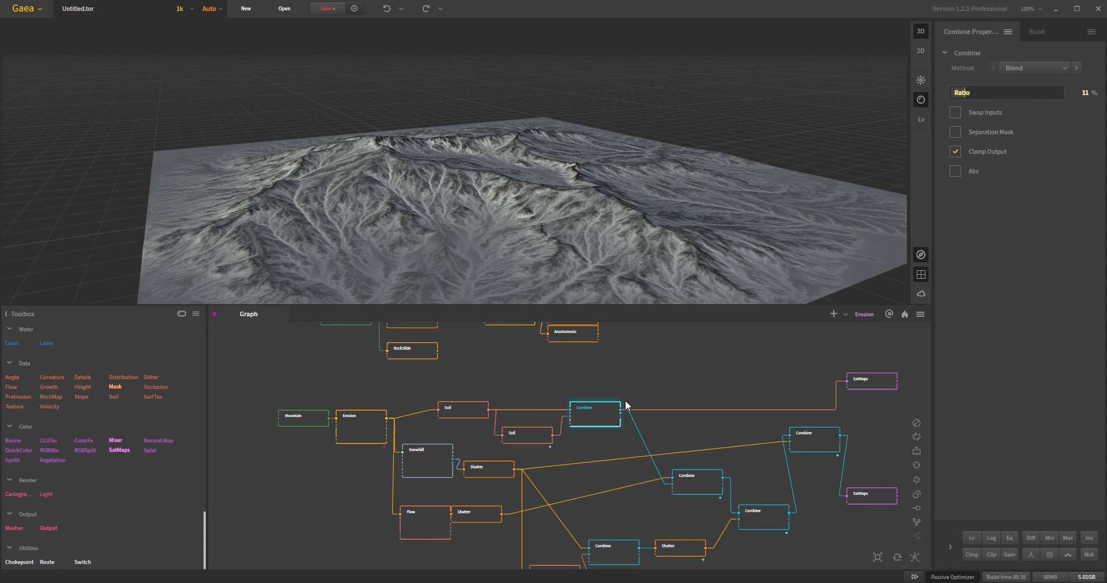
pyautogui.click(873, 383)
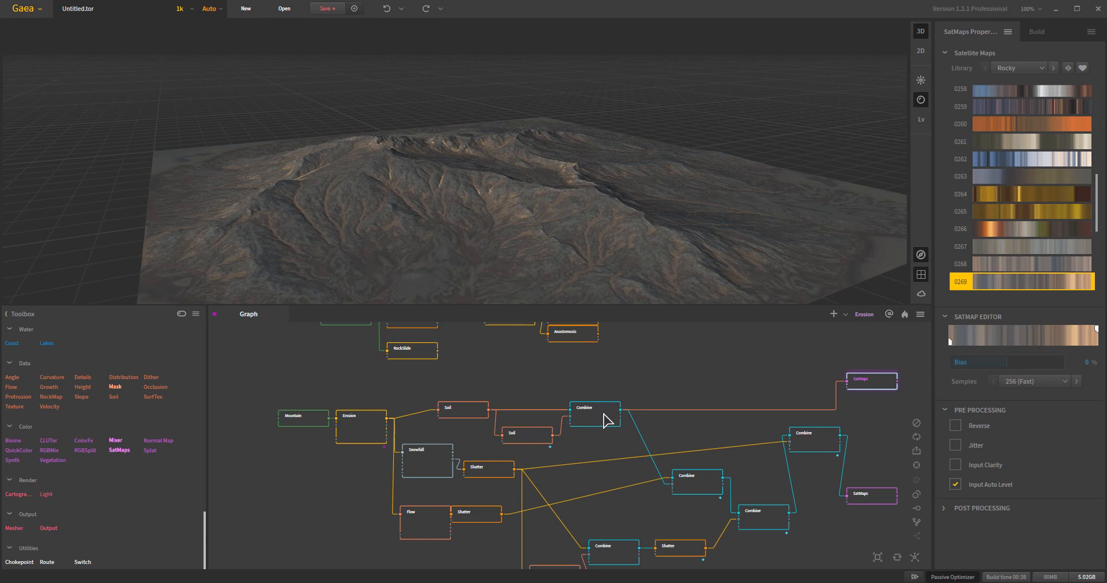
pyautogui.moveTo(620, 409); pyautogui.dragTo(851, 385)
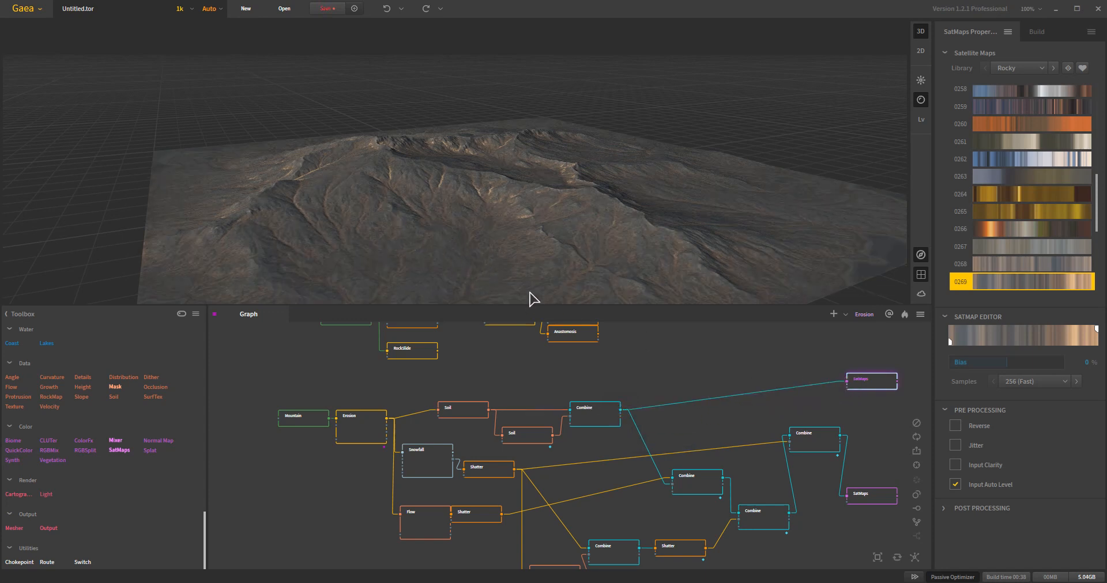
pyautogui.moveTo(494, 279)
pyautogui.mouseDown()
pyautogui.moveTo(458, 261)
pyautogui.moveTo(494, 261)
pyautogui.mouseUp()
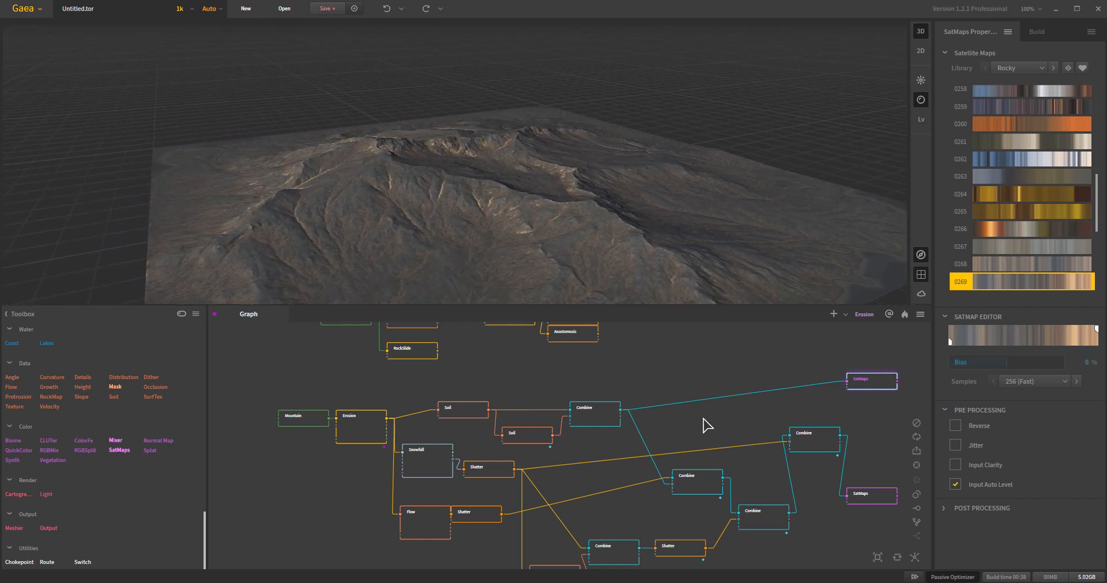
# - Inspect the Snowfall node in 3D, and connect its Snow output to the upper SatMaps node to check the colouring
pyautogui.moveTo(714, 430); pyautogui.dragTo(686, 425, button='middle')
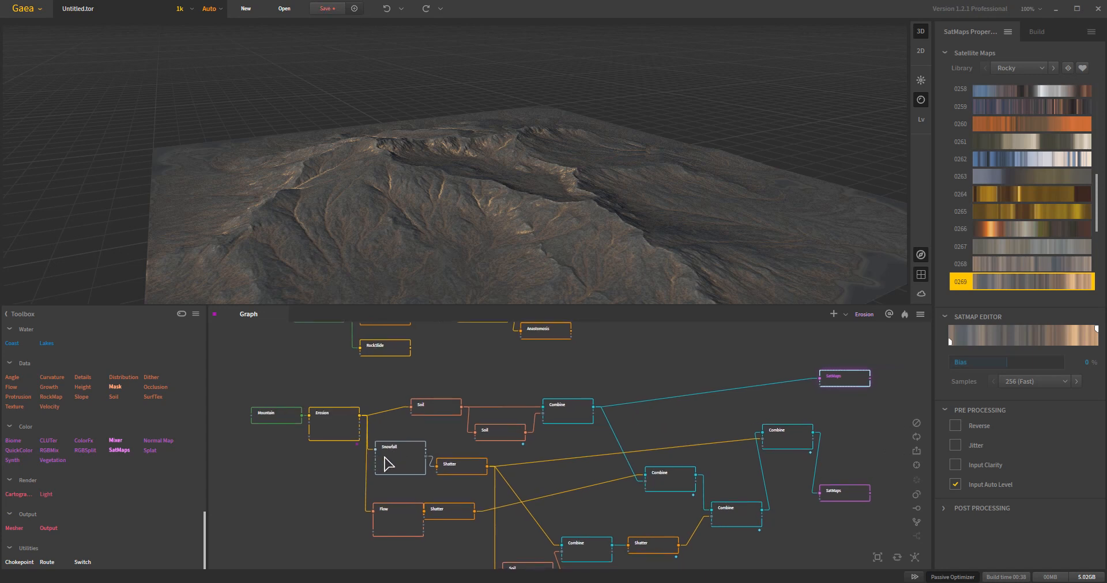
pyautogui.click(388, 464)
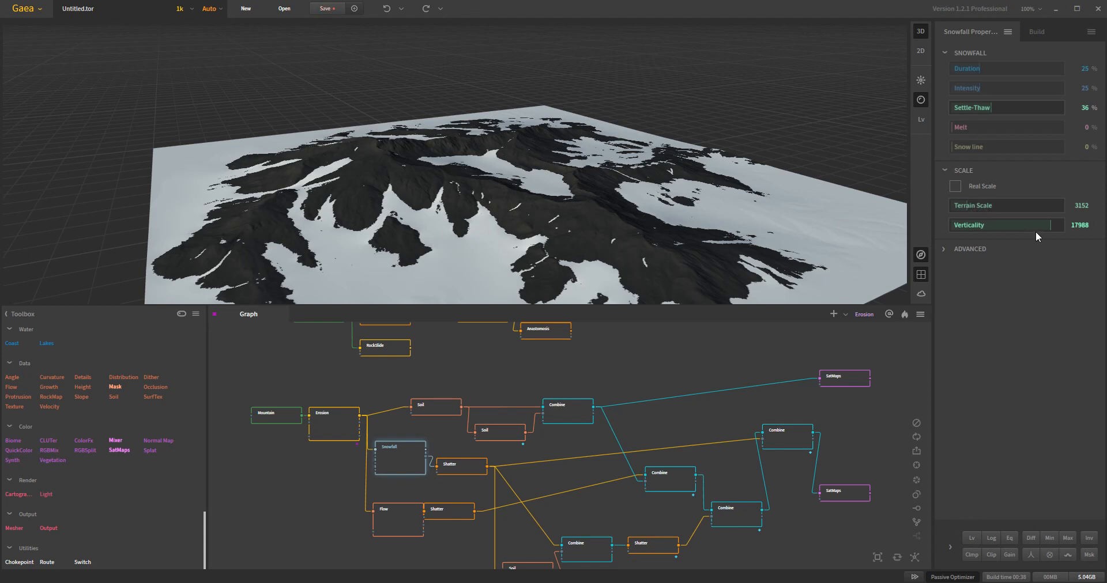
pyautogui.moveTo(558, 245); pyautogui.dragTo(434, 232)
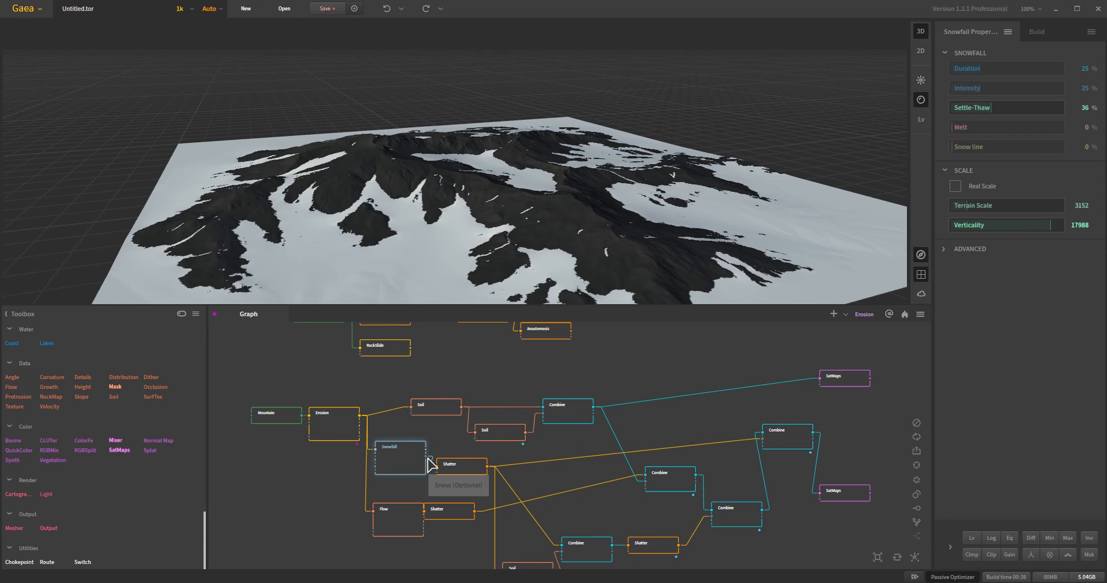
pyautogui.moveTo(425, 456); pyautogui.dragTo(833, 381)
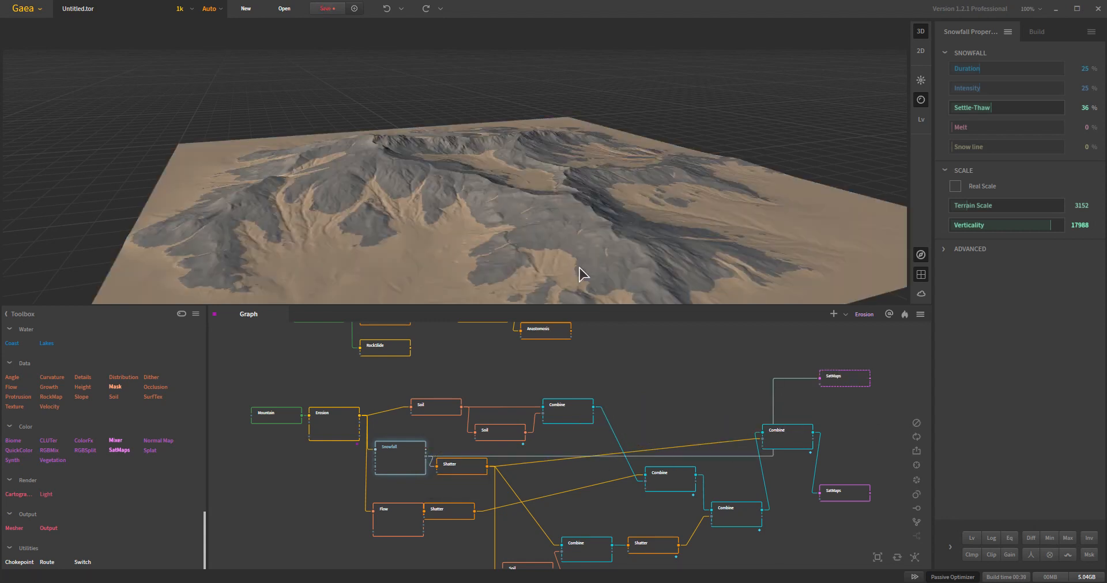
pyautogui.moveTo(559, 241)
pyautogui.mouseDown()
pyautogui.moveTo(608, 284)
pyautogui.moveTo(548, 279)
pyautogui.moveTo(546, 229)
pyautogui.mouseUp()
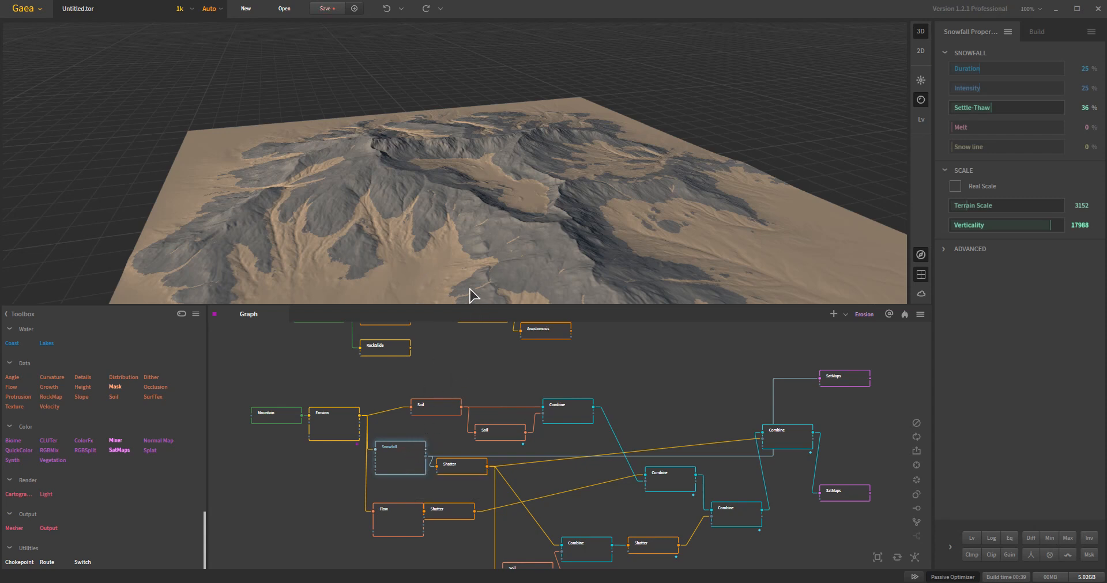
# - Compare the Erosion, Snowfall and snow-fed Shatter outputs, and connect that Shatter to the upper SatMaps node to check the colouring
pyautogui.click(330, 435)
pyautogui.click(401, 470)
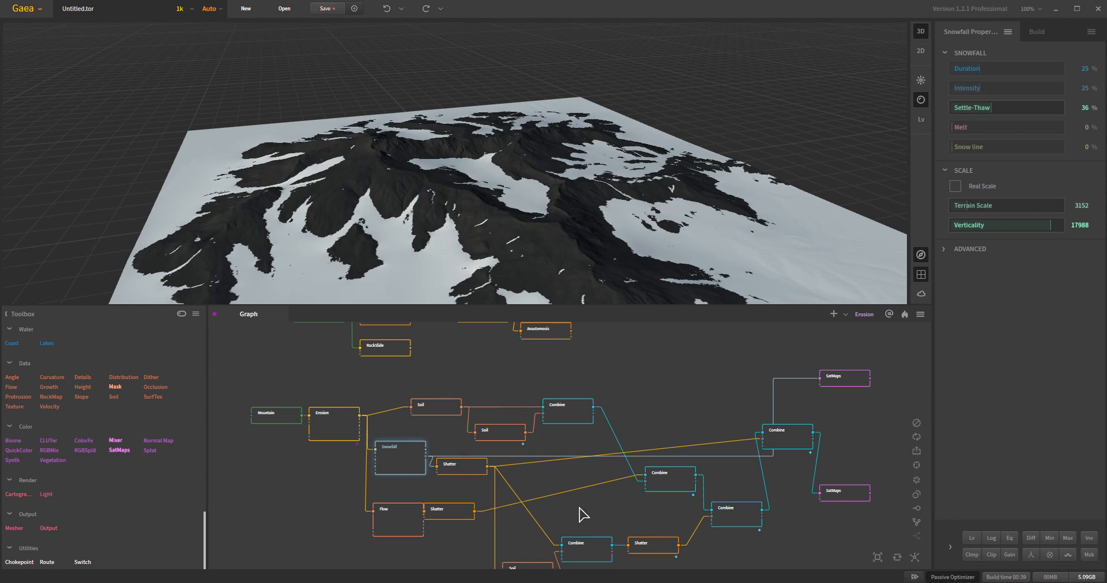
pyautogui.moveTo(486, 222); pyautogui.dragTo(352, 230)
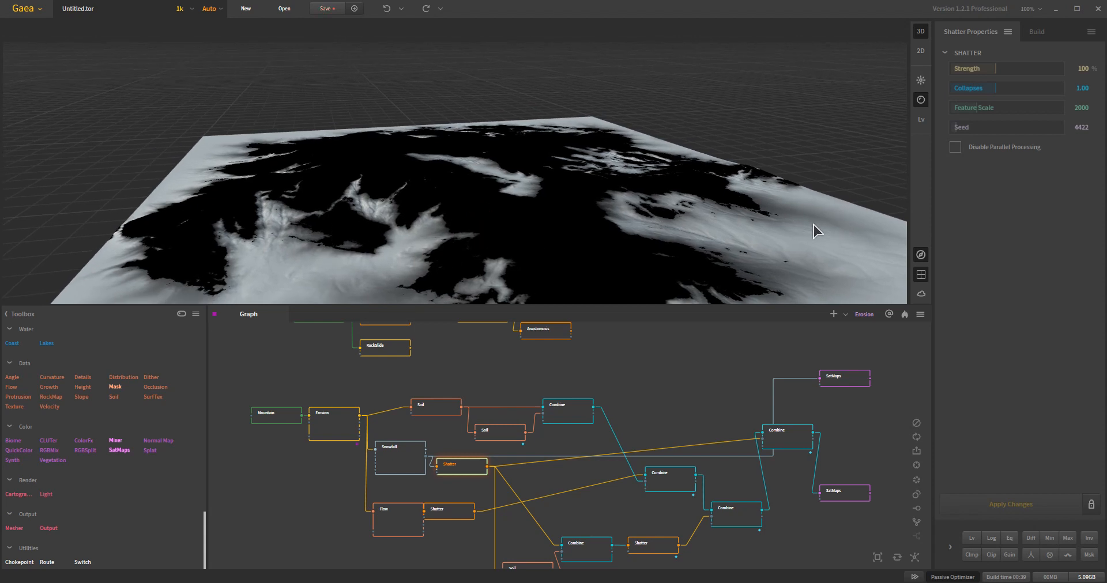
pyautogui.moveTo(623, 256); pyautogui.dragTo(613, 305)
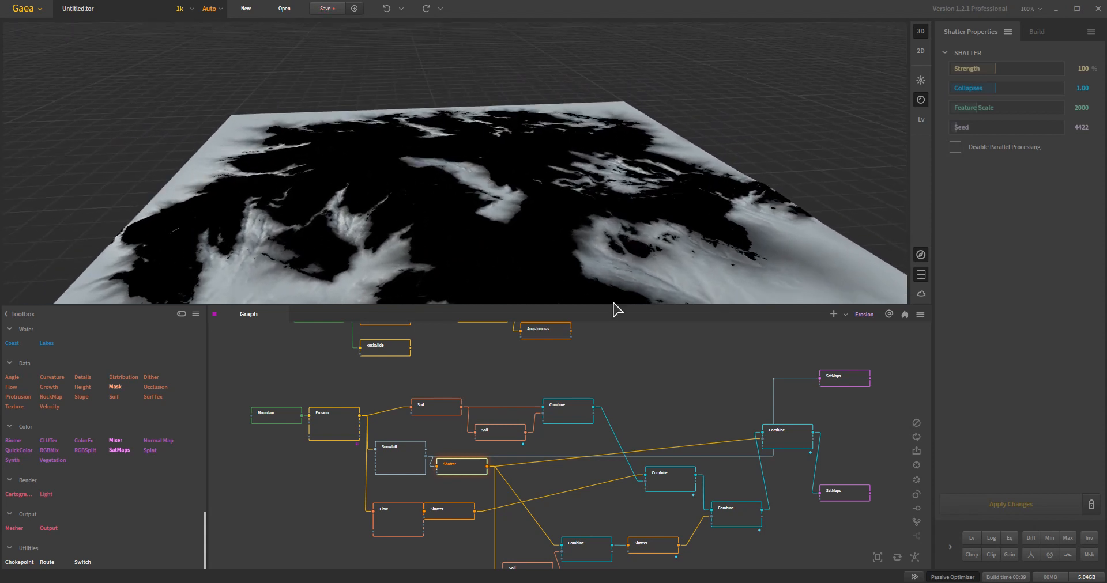
pyautogui.moveTo(487, 467); pyautogui.dragTo(821, 380)
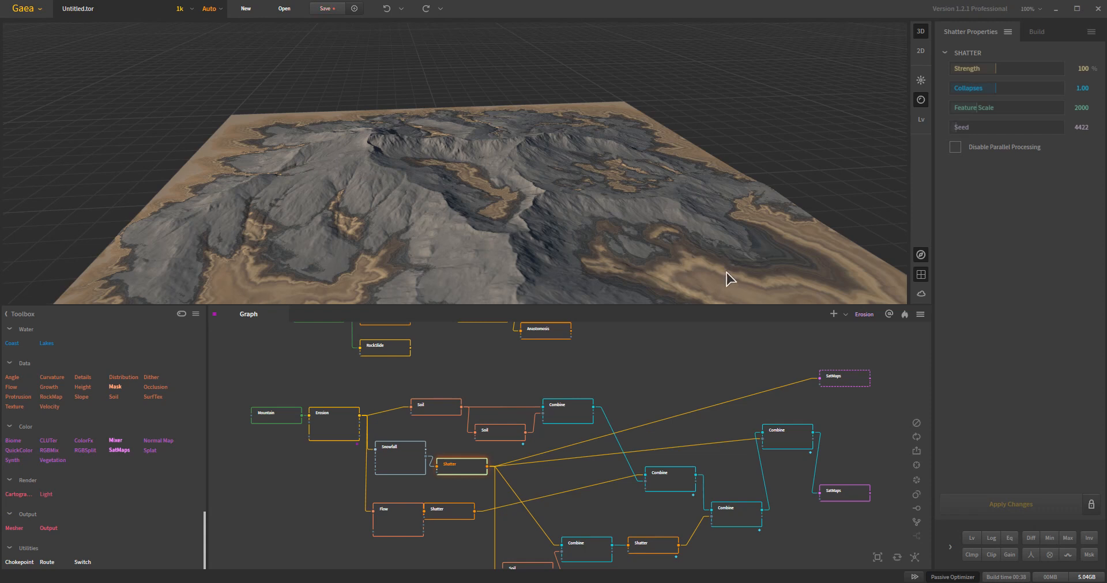
pyautogui.scroll(-2, 726, 264)
pyautogui.moveTo(692, 273); pyautogui.dragTo(687, 282)
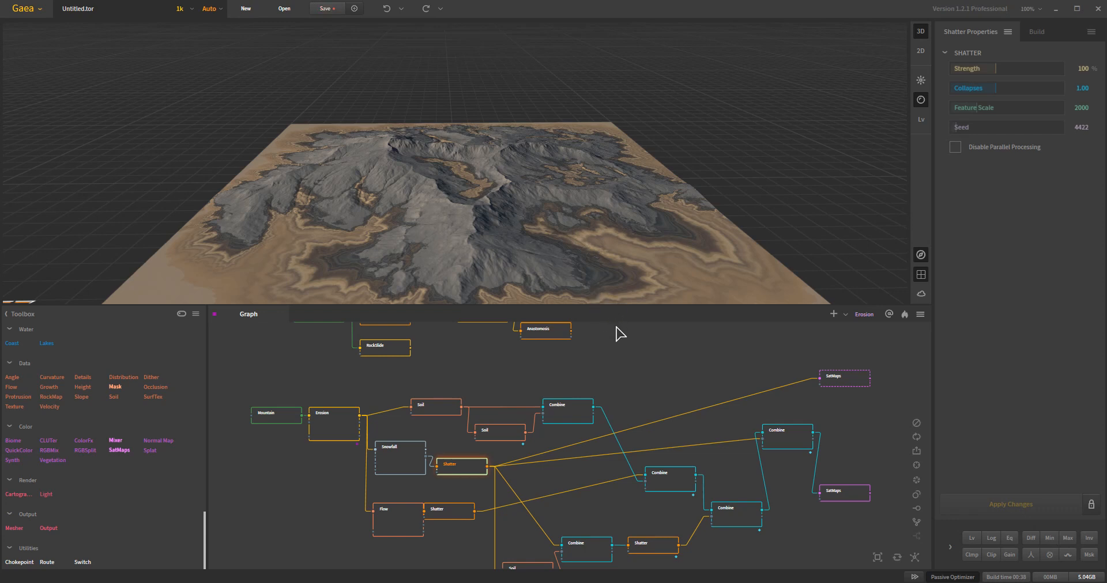
# - Blend the snow-fed Shatter with the Soil-fed Combine in a new Combine node above them, and connect it to the upper SatMaps node
pyautogui.moveTo(487, 467); pyautogui.dragTo(594, 407)
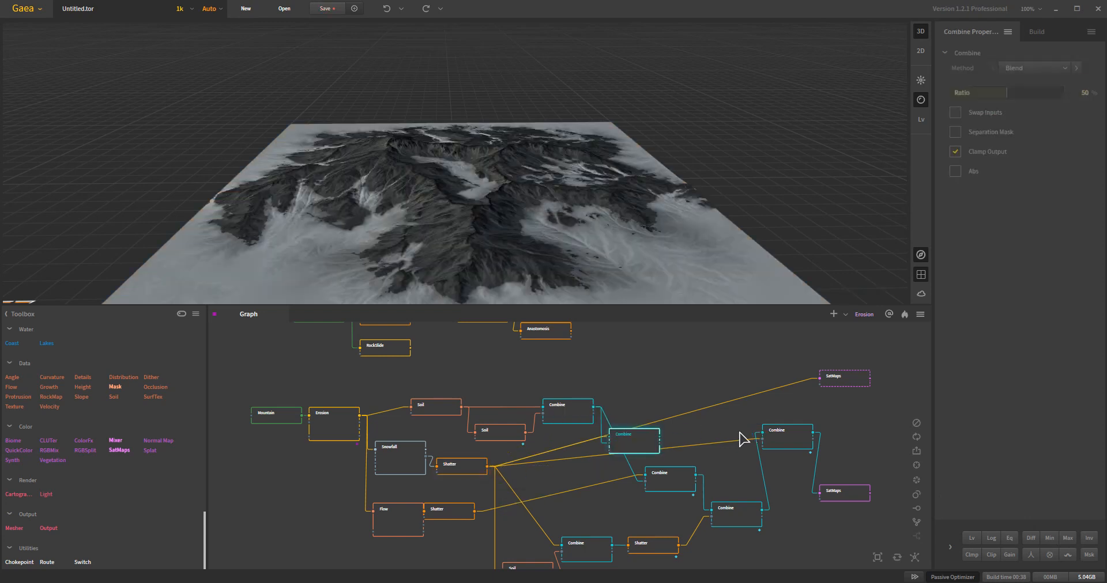
pyautogui.moveTo(644, 450); pyautogui.dragTo(679, 392)
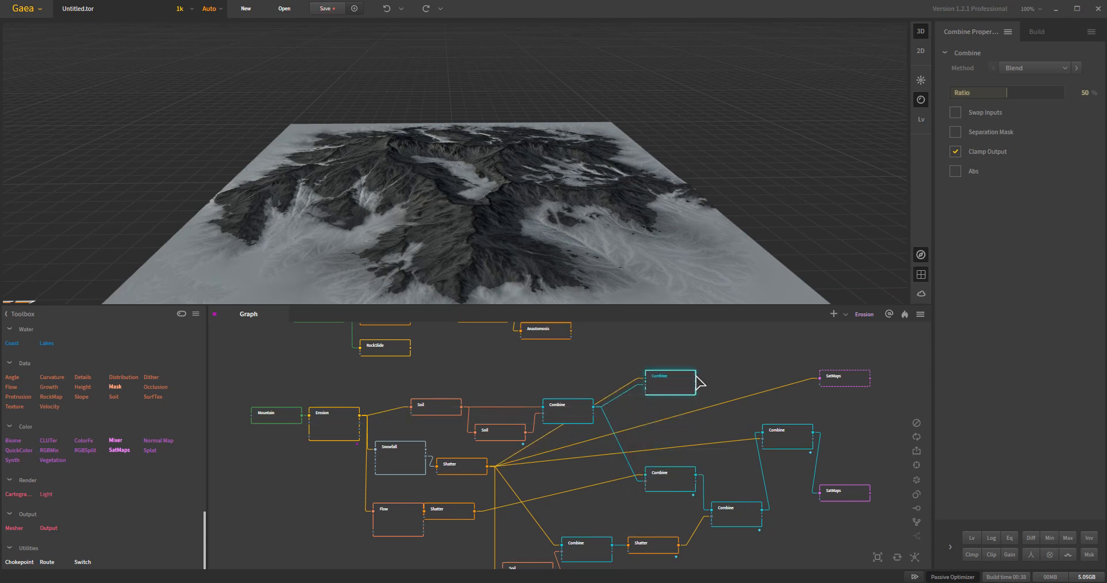
pyautogui.moveTo(696, 379); pyautogui.dragTo(823, 385)
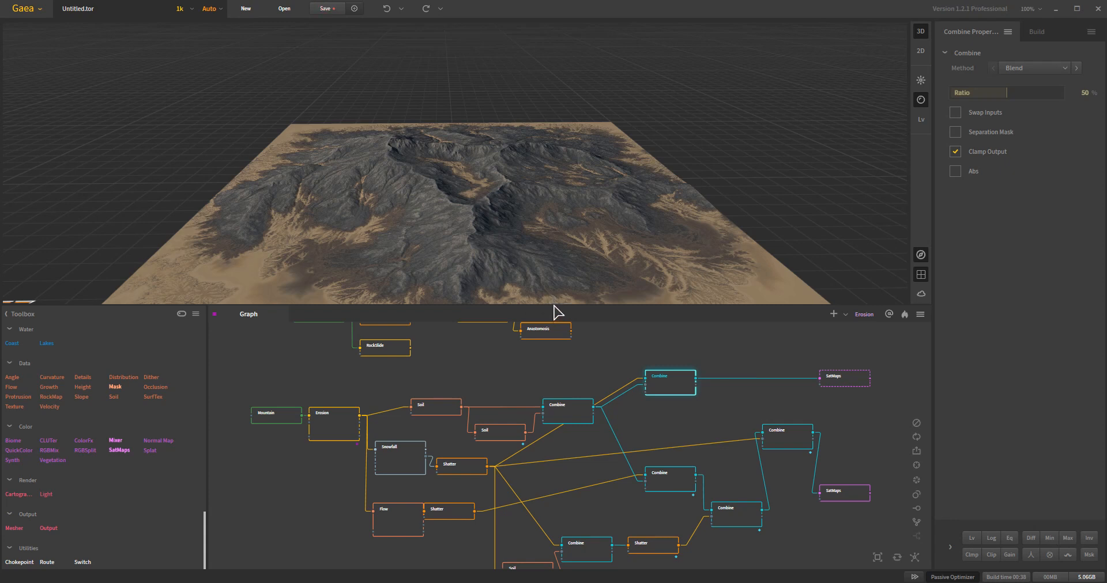
# - Move the Flow-fed Shatter clear of the Flow node, and try the Flow output and that Shatter's output as the upper SatMaps input
pyautogui.click(395, 519)
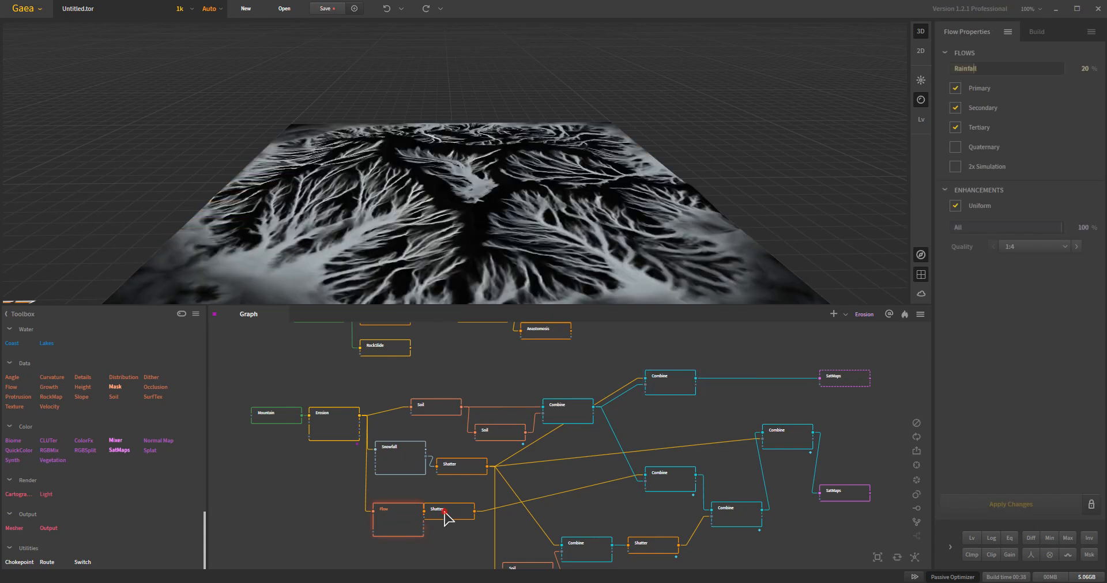
pyautogui.click(455, 511)
pyautogui.moveTo(455, 511); pyautogui.dragTo(461, 508)
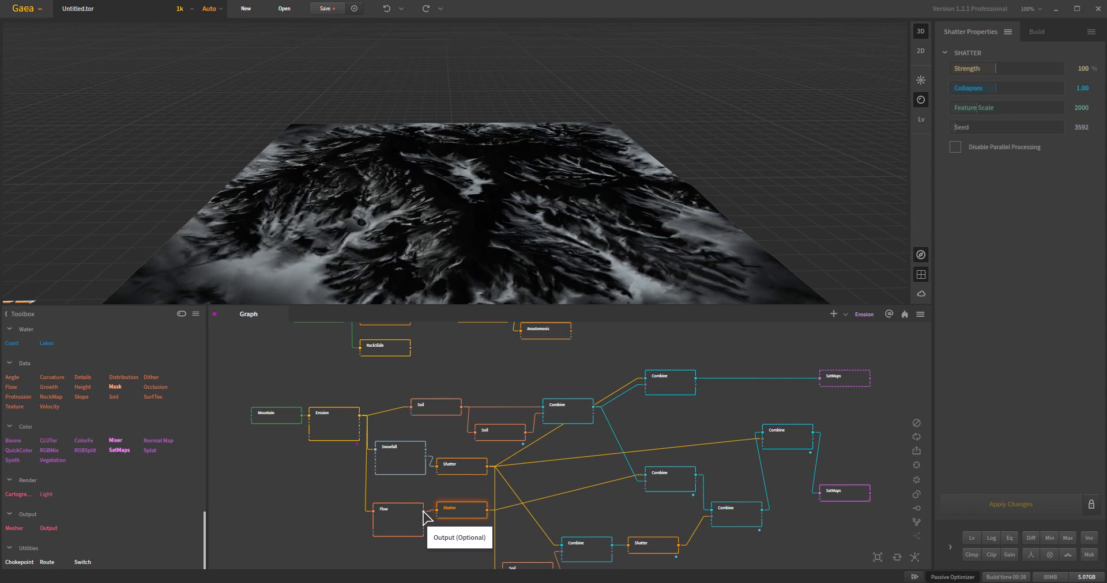
pyautogui.moveTo(680, 475); pyautogui.dragTo(819, 379)
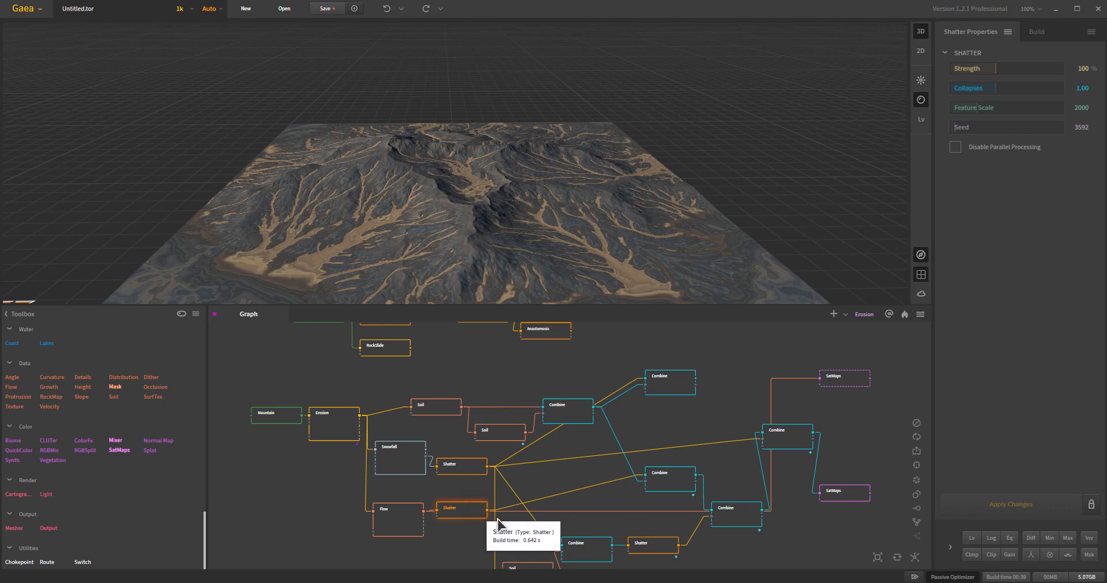
pyautogui.moveTo(487, 510); pyautogui.dragTo(819, 379)
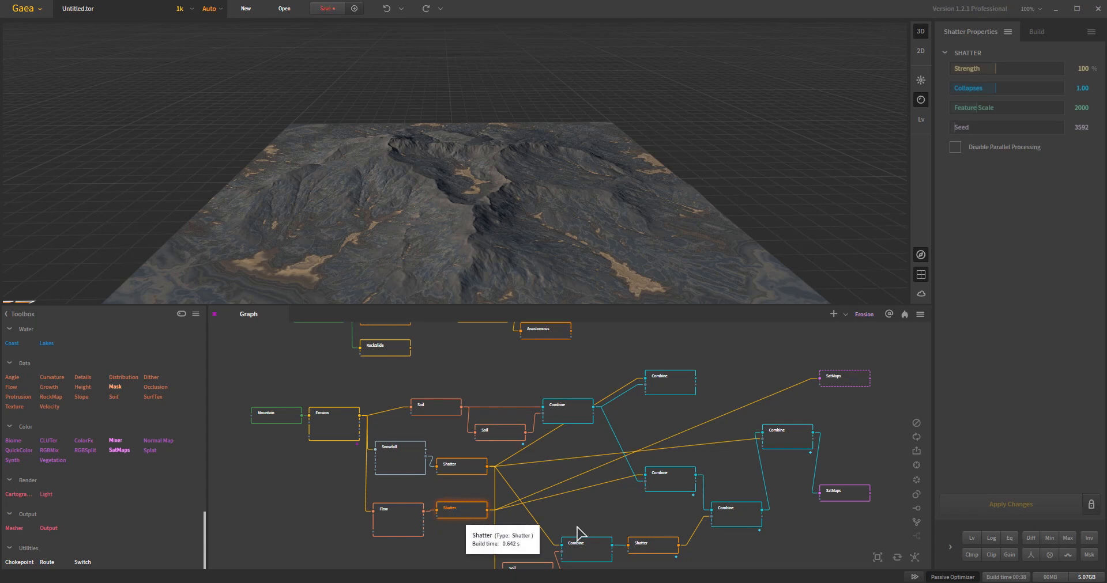
# - Preview the Soil-fed Combine, the Flow-fed Shatter and the Combine blending them, and connect the blend to the upper SatMaps node
pyautogui.click(575, 415)
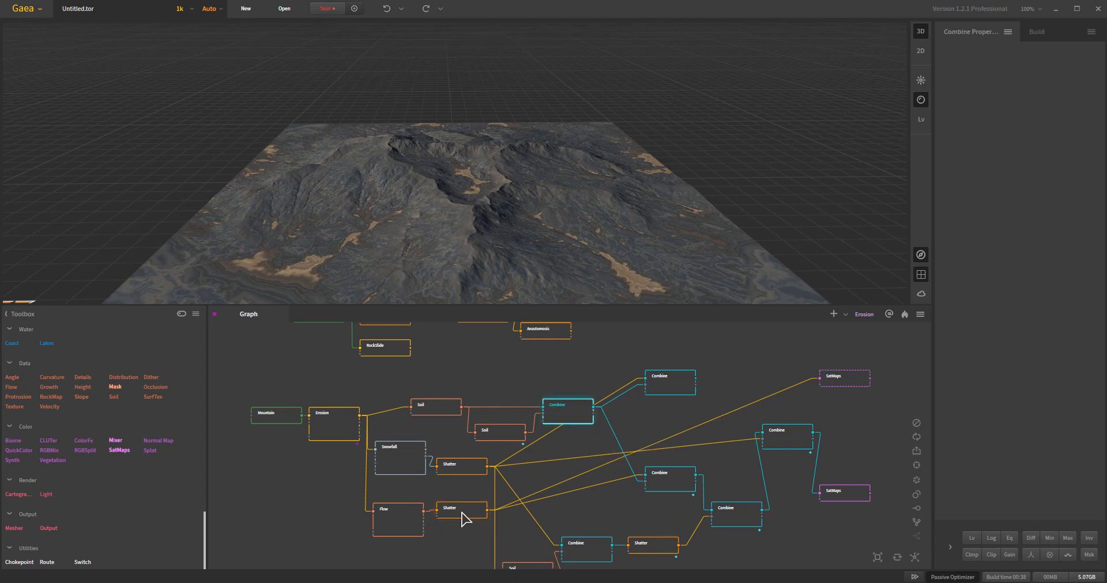
pyautogui.click(462, 510)
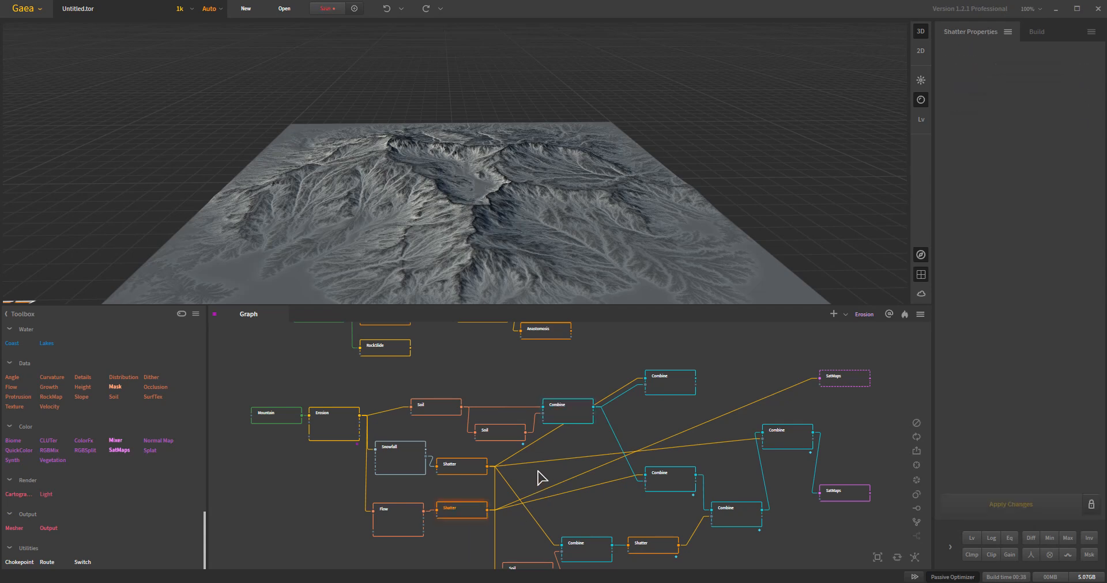
pyautogui.click(671, 486)
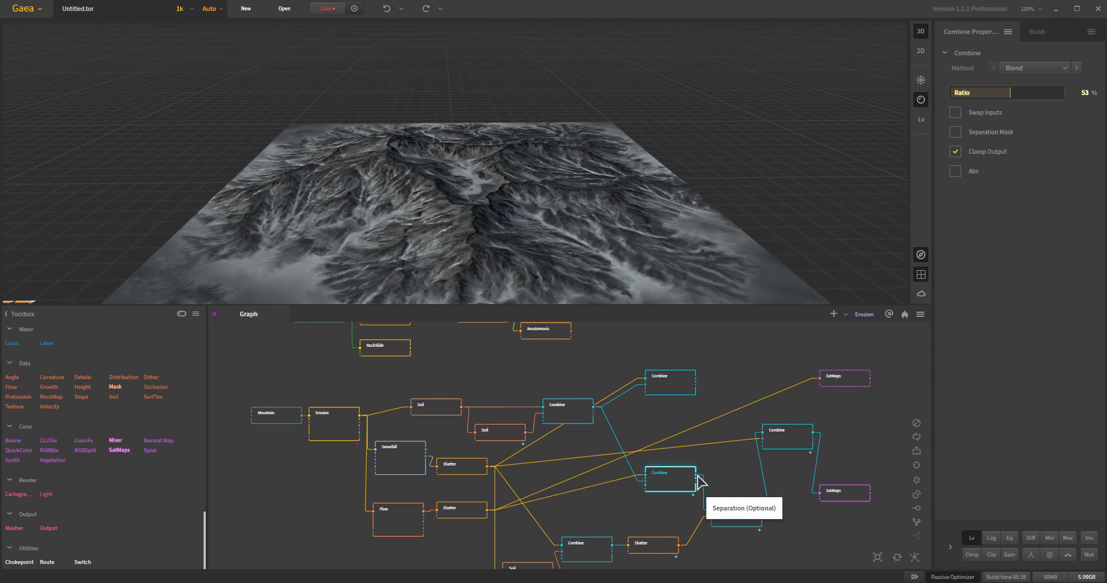
pyautogui.moveTo(696, 475); pyautogui.dragTo(820, 378)
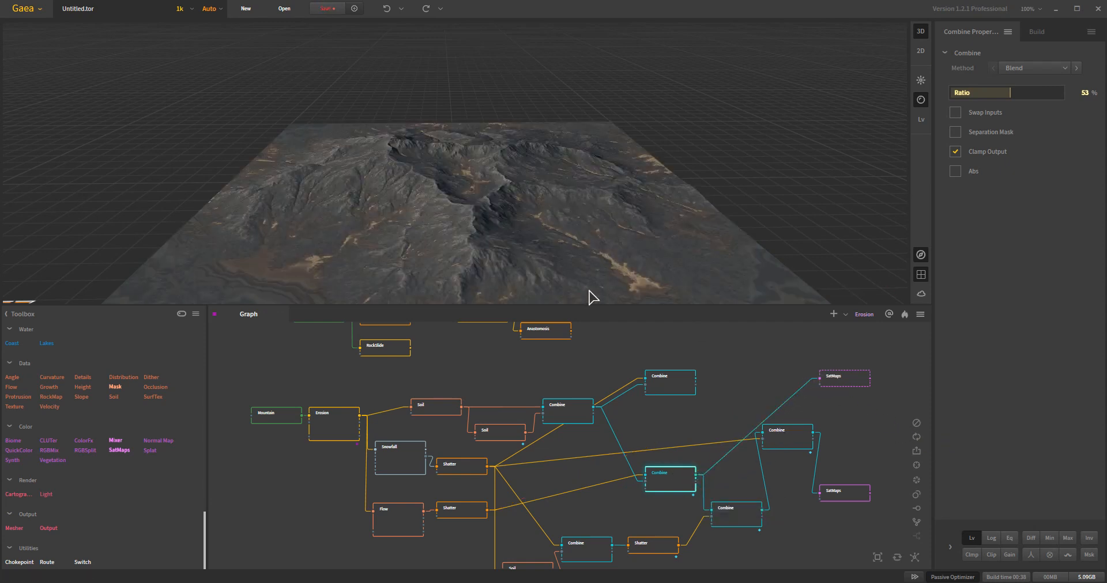
pyautogui.moveTo(439, 252)
pyautogui.mouseDown()
pyautogui.moveTo(452, 239)
pyautogui.moveTo(441, 256)
pyautogui.mouseUp()
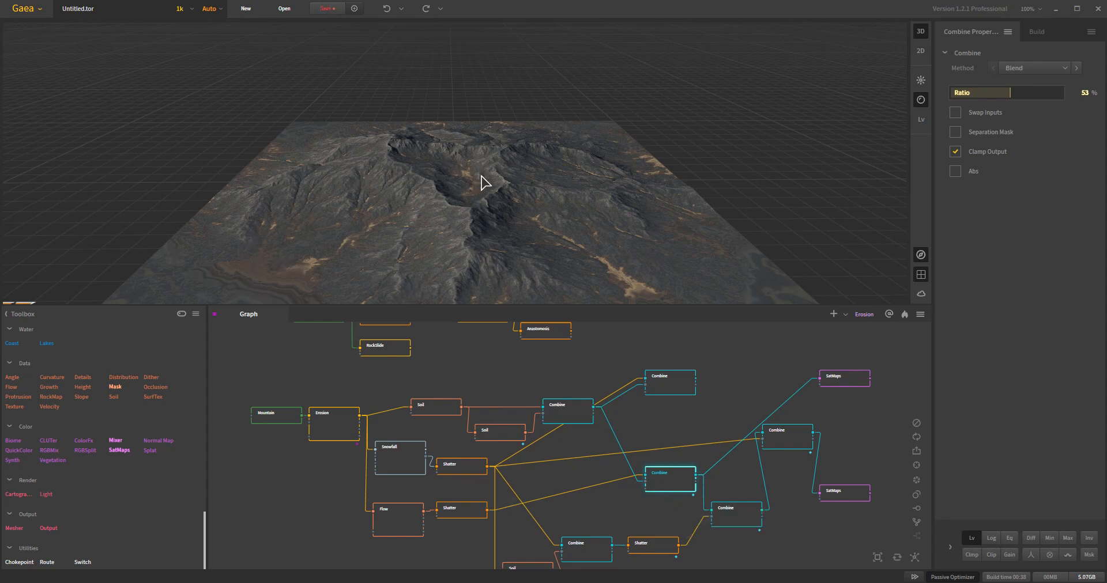
pyautogui.moveTo(396, 267); pyautogui.dragTo(374, 266)
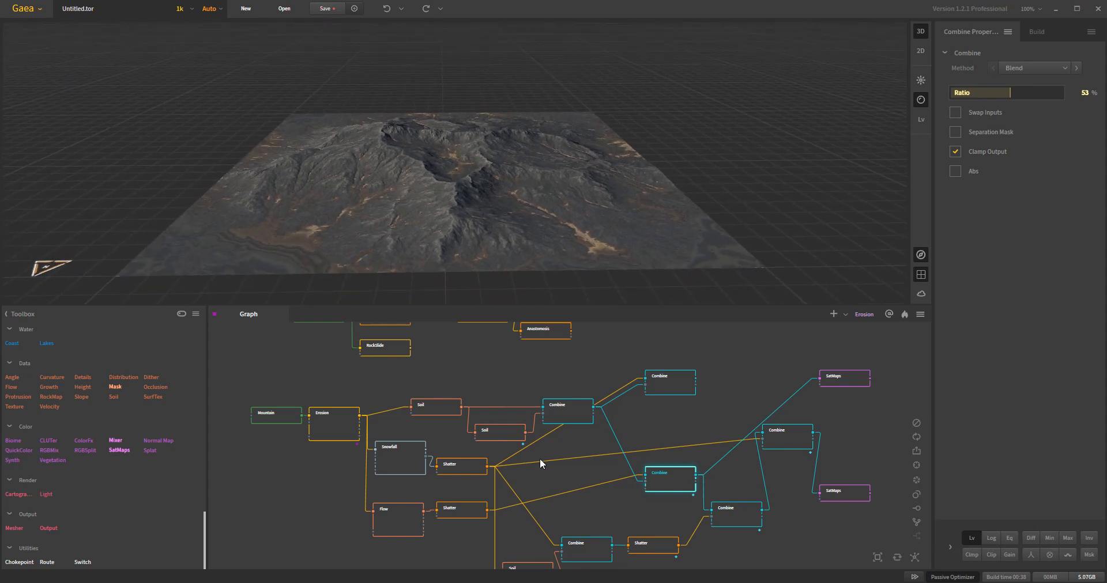
# - Reconnect the snow-fed Shatter's output to the upper SatMaps node, and inspect the coloured terrain from a higher angle
pyautogui.click(484, 469)
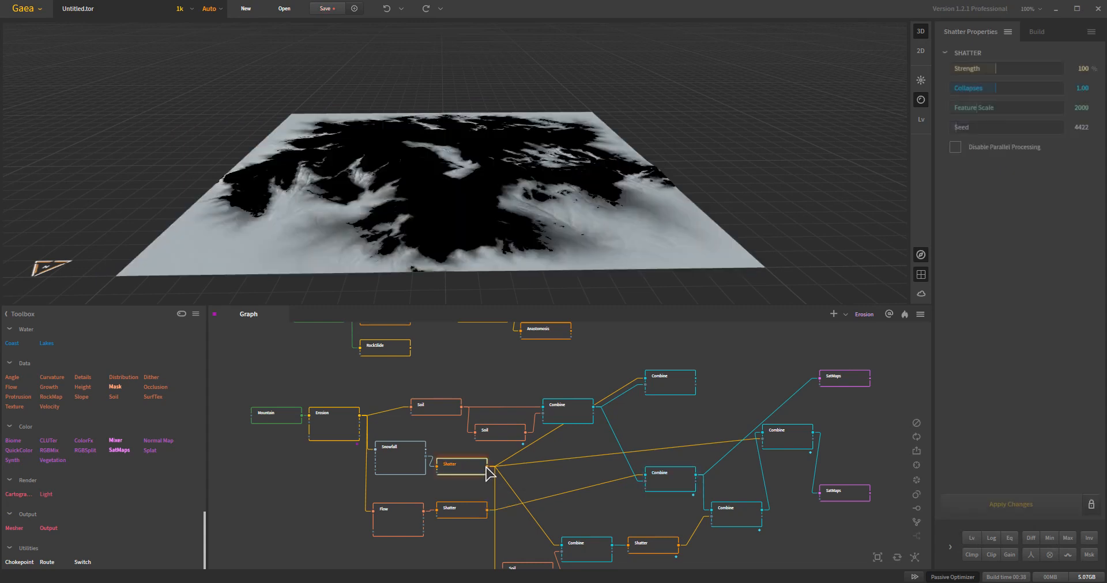
pyautogui.moveTo(485, 467); pyautogui.dragTo(820, 380)
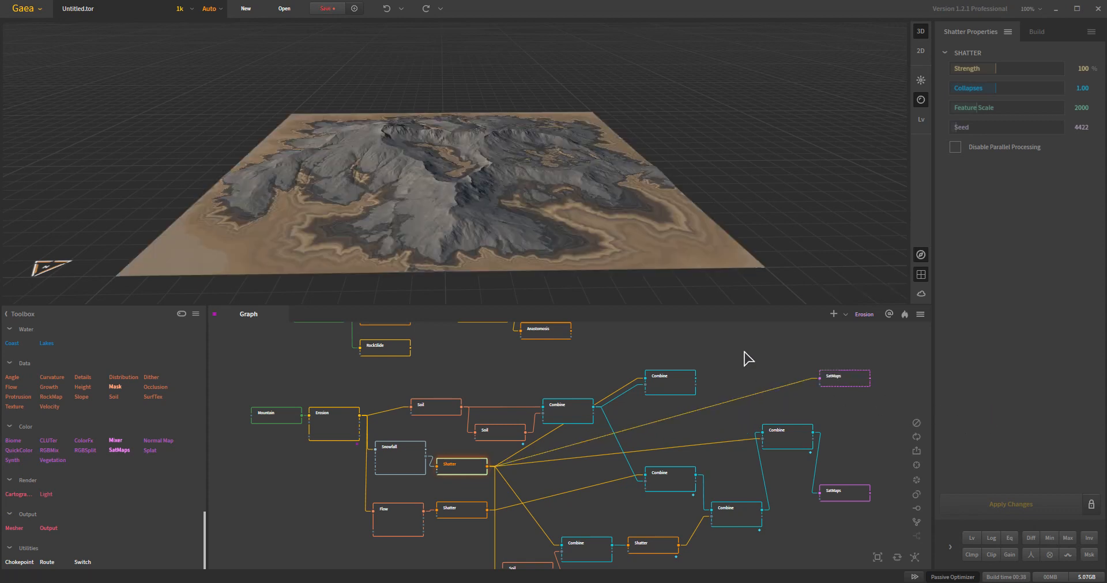
pyautogui.moveTo(422, 251); pyautogui.dragTo(433, 240)
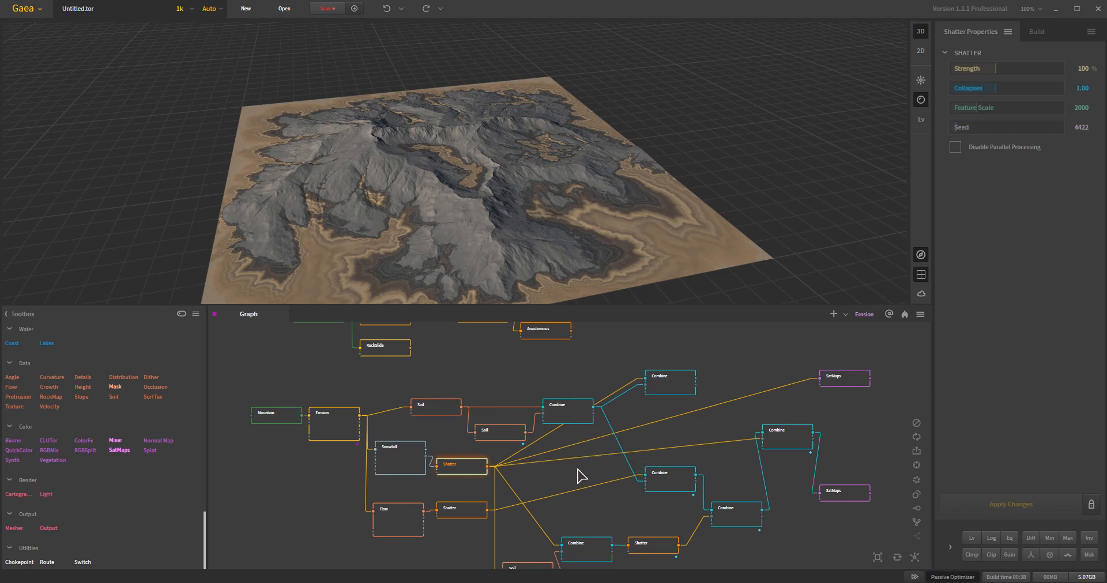
# - Preview the lowest Soil node fed by the snow Shatter, and the Multiply Combine node it feeds
pyautogui.moveTo(588, 515); pyautogui.dragTo(568, 477, button='middle')
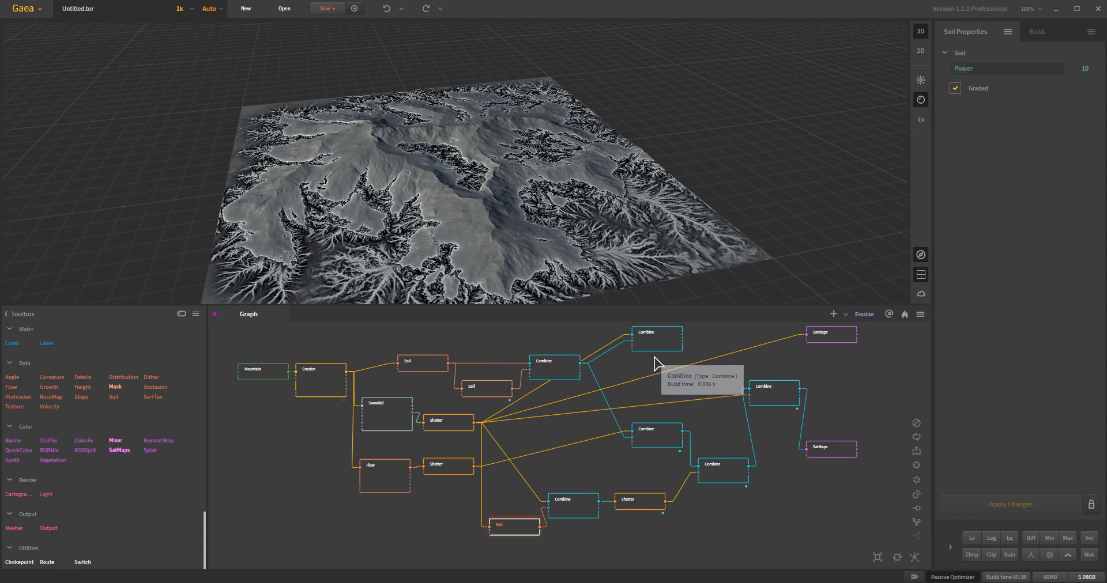
pyautogui.click(572, 507)
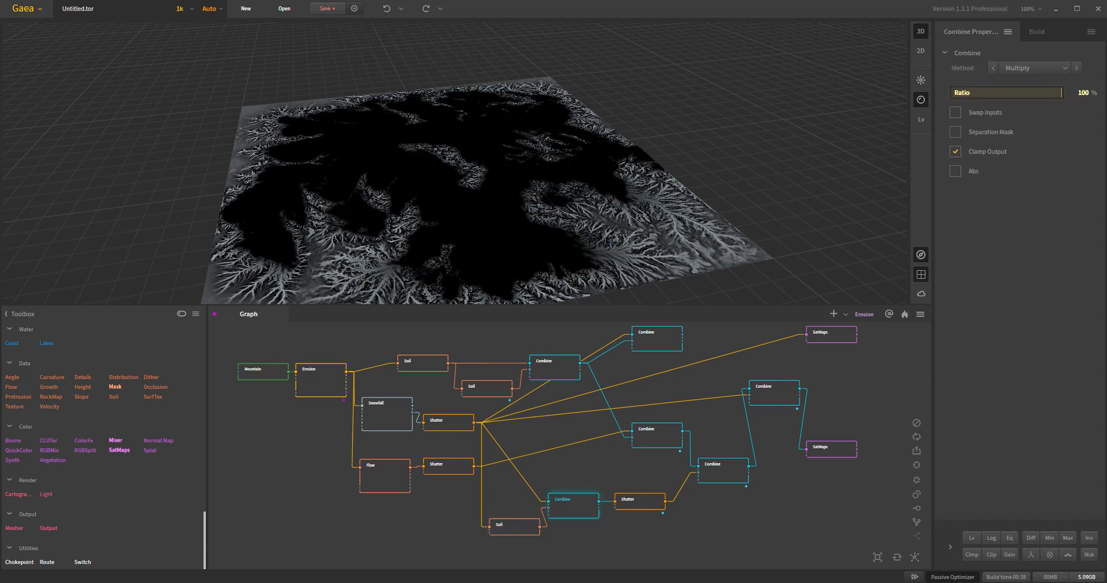
# - Compare the previews of the lowest Soil node, the Multiply Combine it feeds and the upper SatMaps node
pyautogui.click(517, 528)
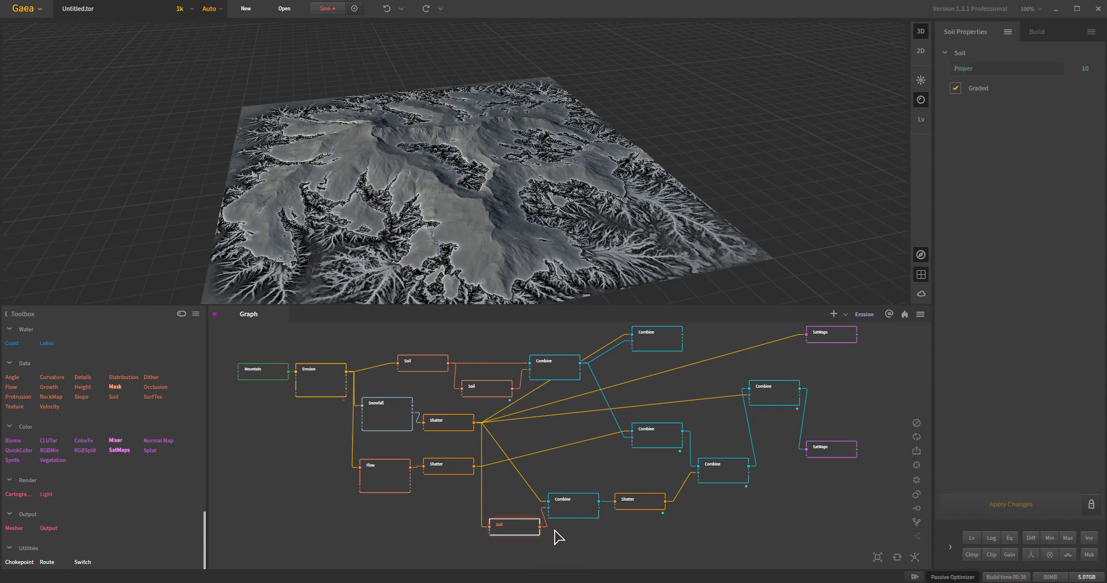
pyautogui.click(575, 510)
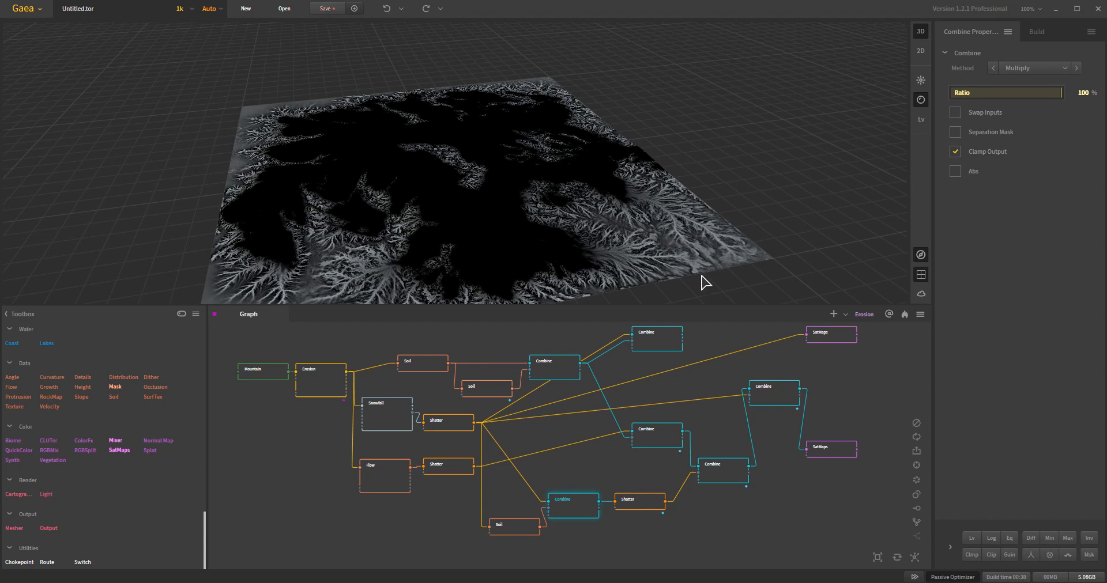
pyautogui.click(825, 339)
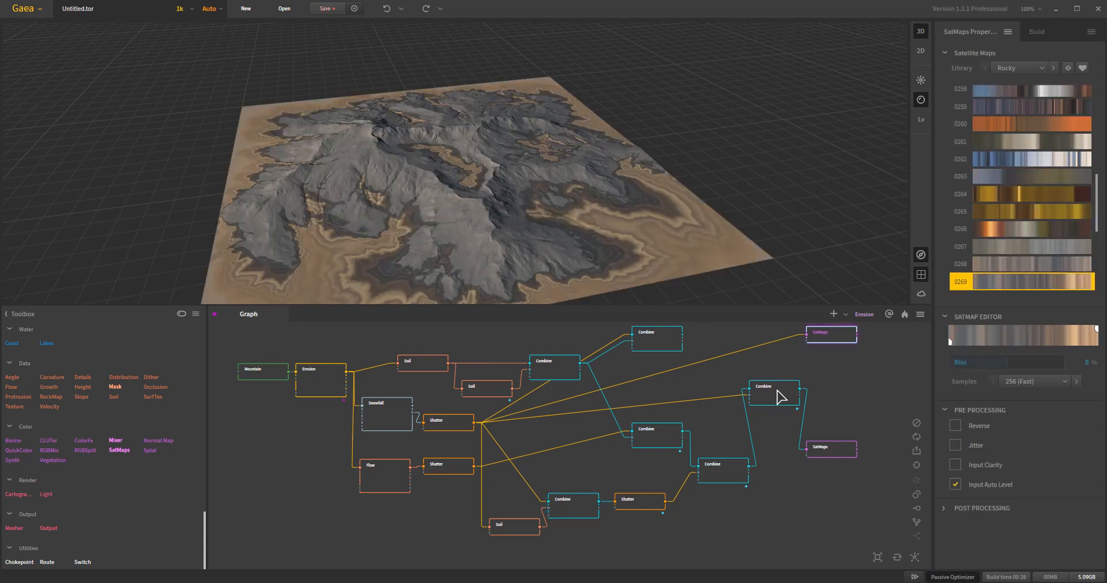
# - Preview the Shatter fed by the lower Multiply Combine and toggle that Shatter's inversion
pyautogui.click(578, 506)
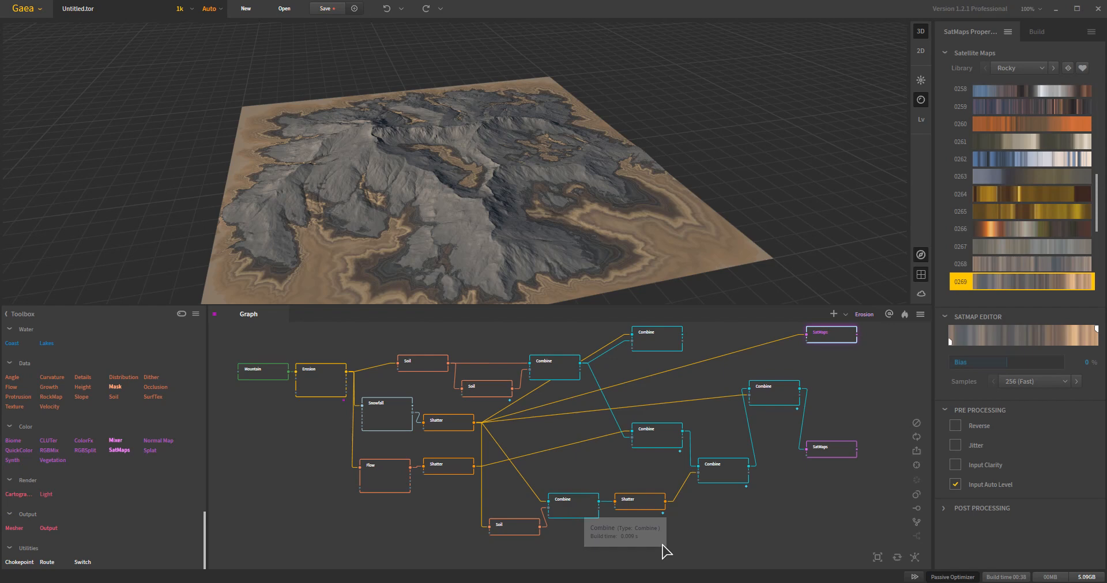
pyautogui.click(638, 504)
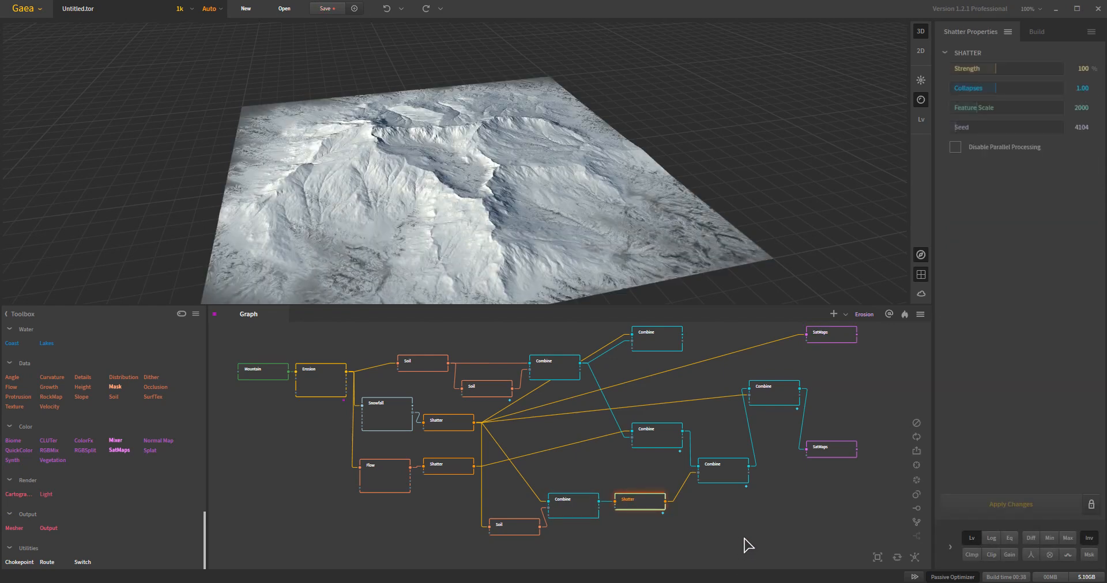
pyautogui.click(1088, 538)
# - Try the output of the Combine blending the Flow-fed Shatter and Soil data as the upper SatMaps input
pyautogui.click(656, 444)
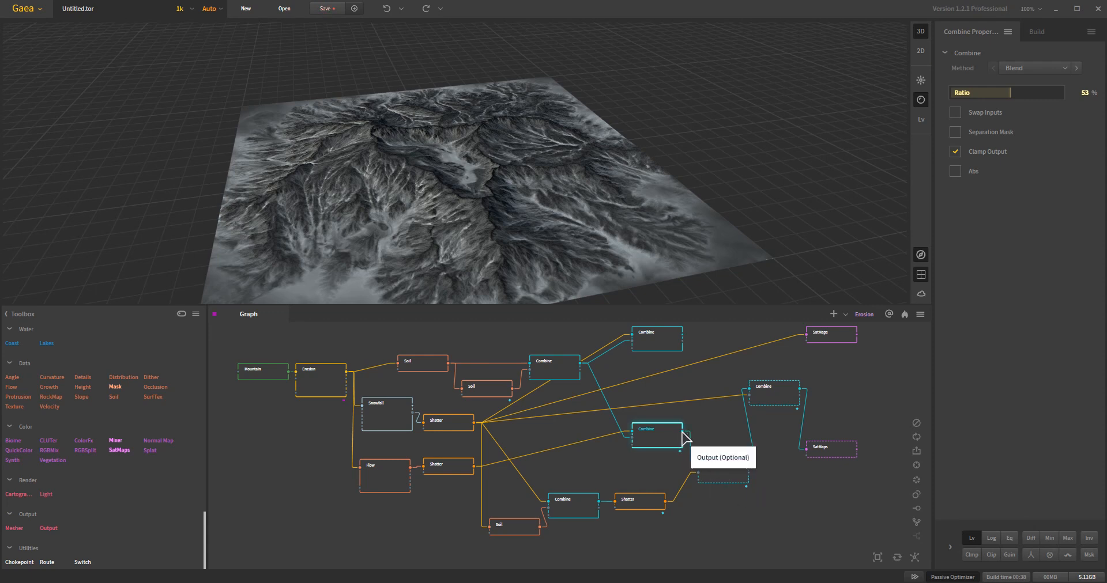
pyautogui.moveTo(682, 439); pyautogui.dragTo(806, 334)
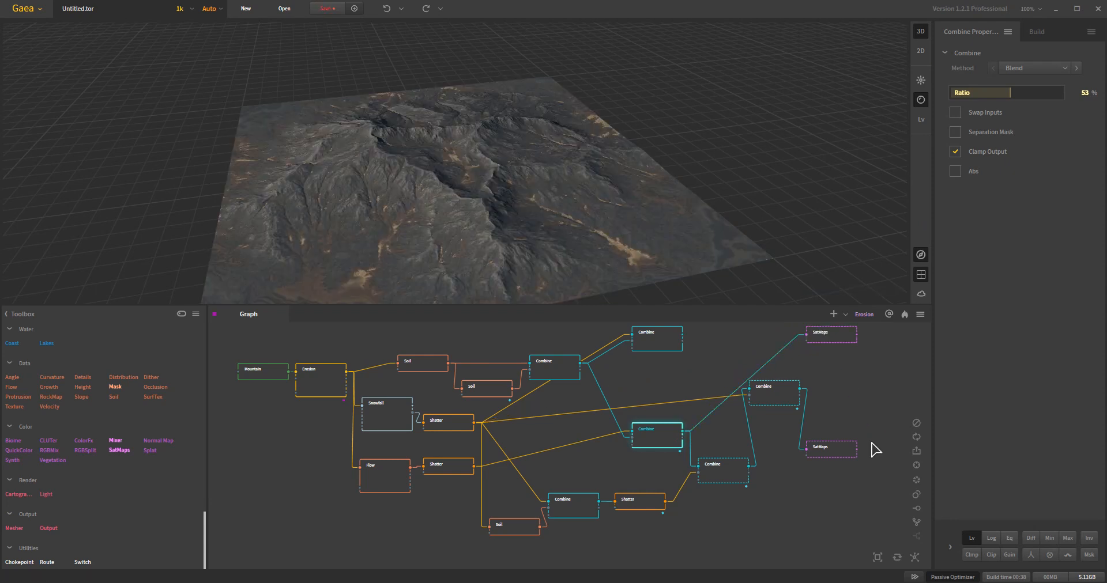
pyautogui.doubleClick(336, 296)
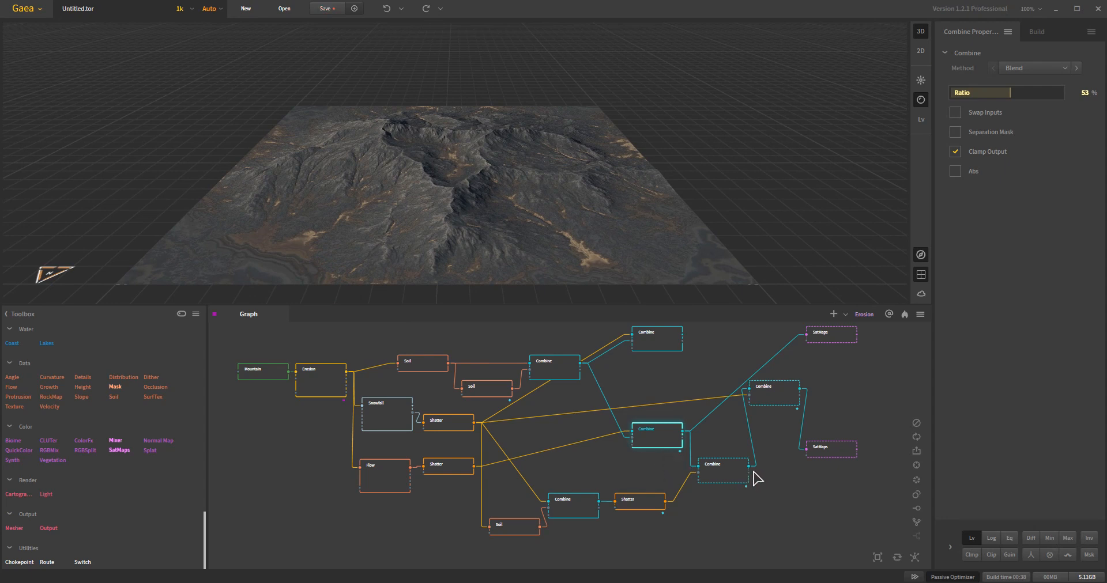
# - Try the output of the 50% Multiply Combine as the upper SatMaps input, viewing the coloured terrain from above
pyautogui.moveTo(749, 466); pyautogui.dragTo(806, 337)
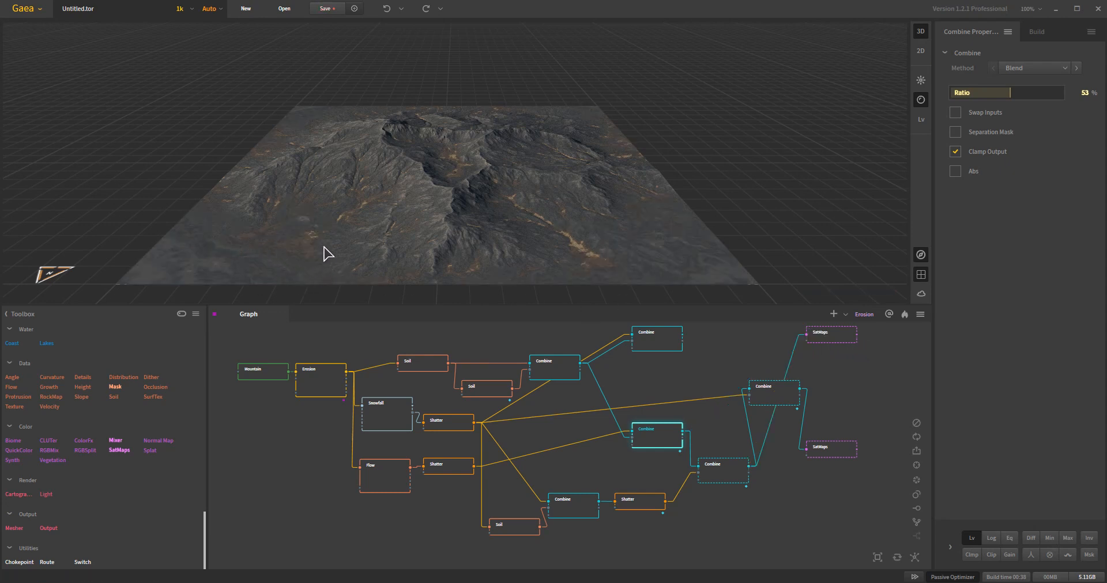
pyautogui.moveTo(299, 272)
pyautogui.mouseDown()
pyautogui.moveTo(317, 245)
pyautogui.moveTo(298, 252)
pyautogui.mouseUp()
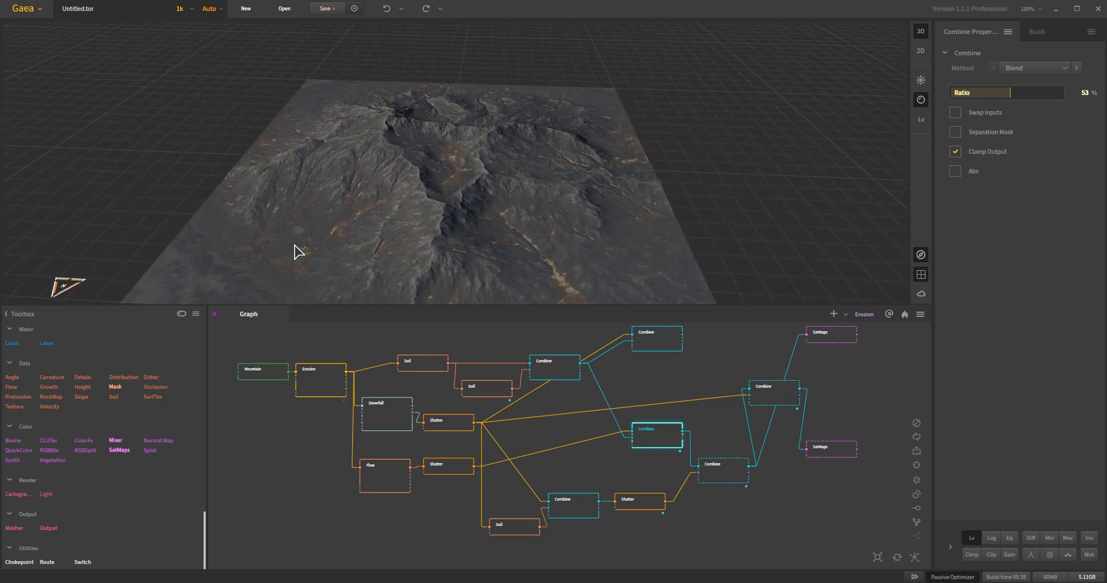
# - Compare the previews of the 53% Blend Combine and the 50% Multiply Combine that follows it
pyautogui.click(740, 477)
pyautogui.click(663, 446)
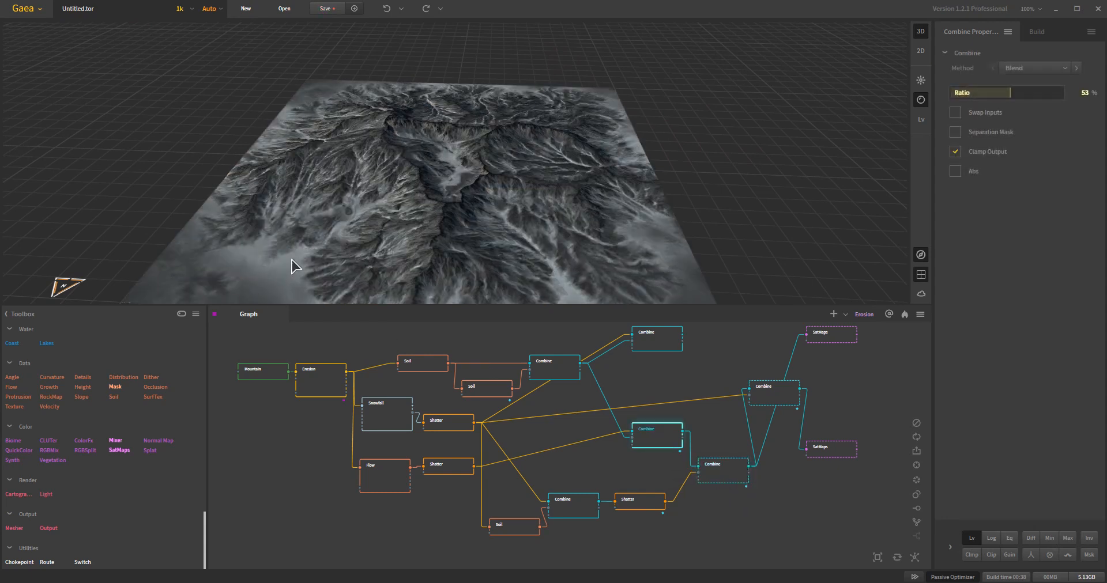
pyautogui.click(720, 474)
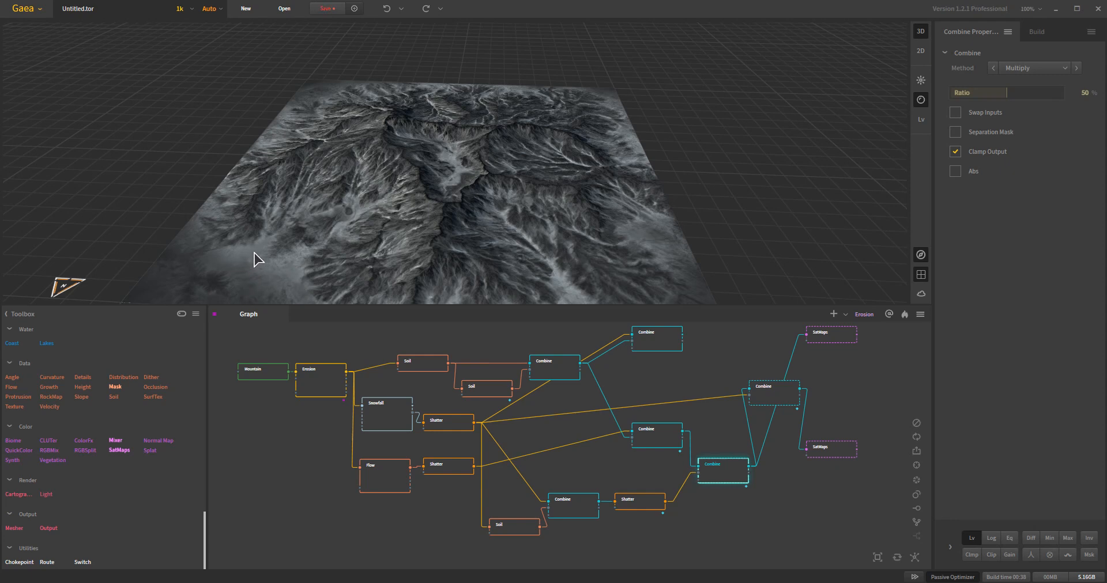
pyautogui.click(660, 445)
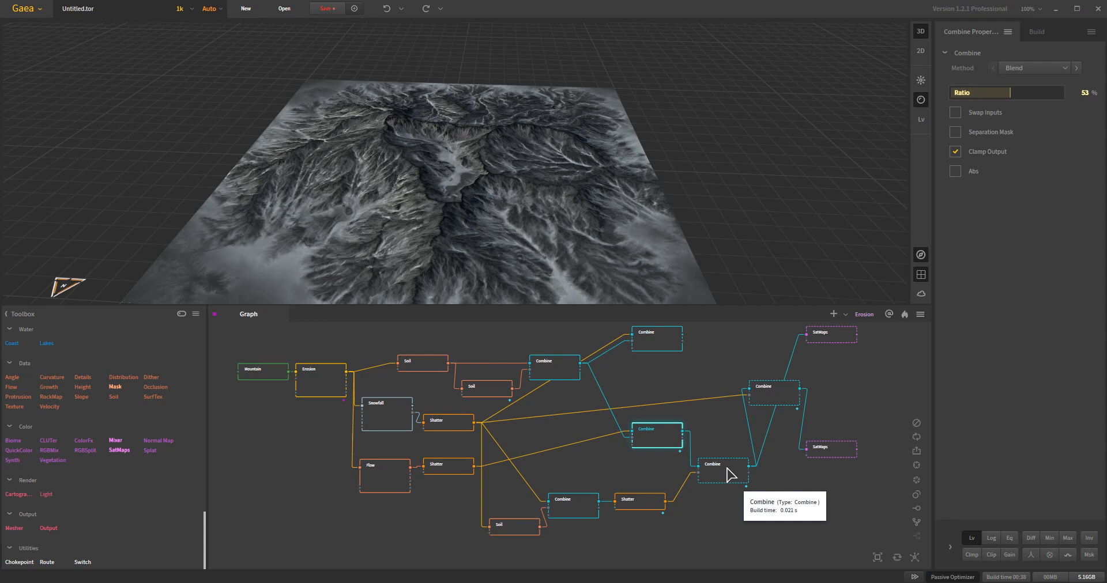
pyautogui.click(731, 475)
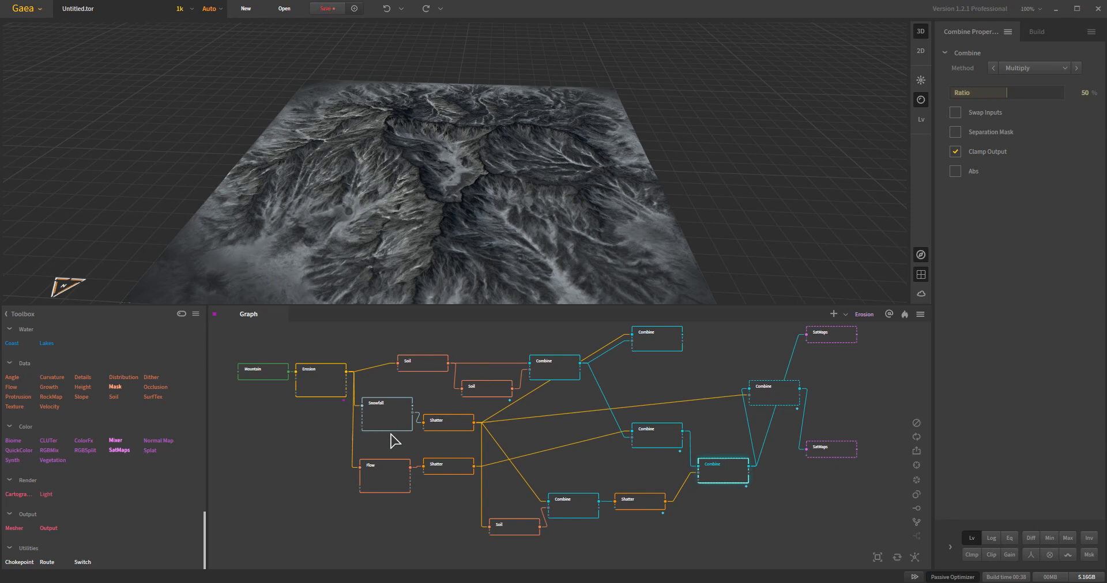
# - Connect the final Blend Combine, which adds the snow-fed Shatter, to the upper SatMaps node and inspect the terrain from several angles
pyautogui.click(449, 428)
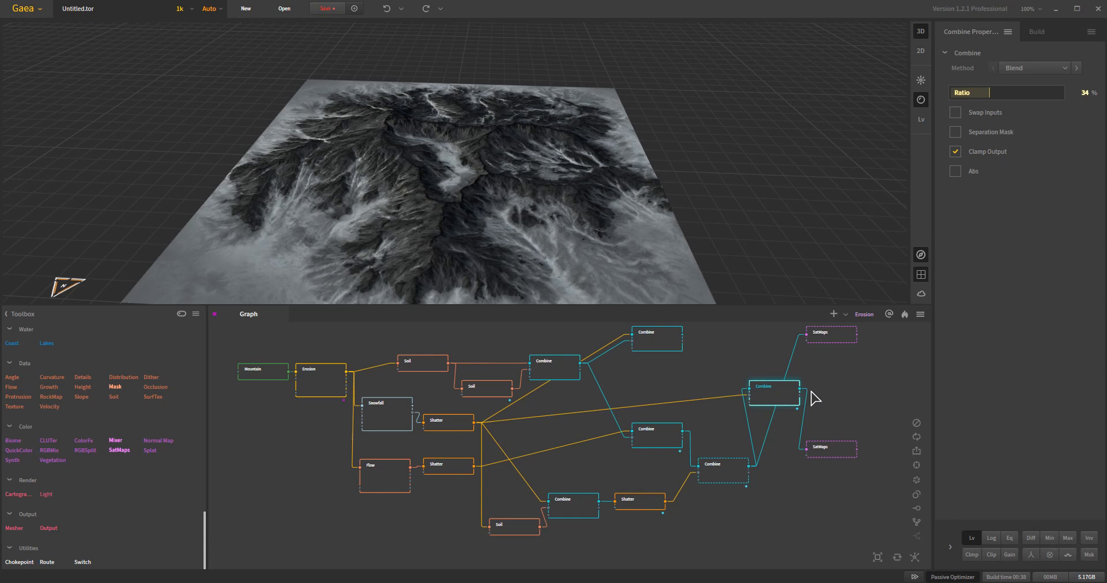
pyautogui.moveTo(800, 390); pyautogui.dragTo(806, 334)
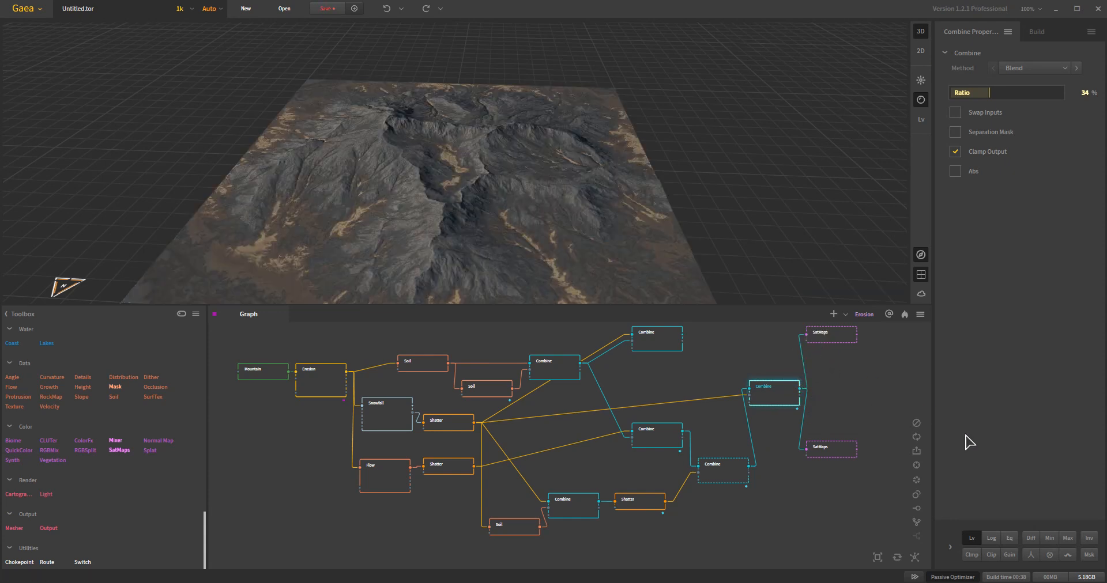
pyautogui.moveTo(548, 234); pyautogui.dragTo(526, 252)
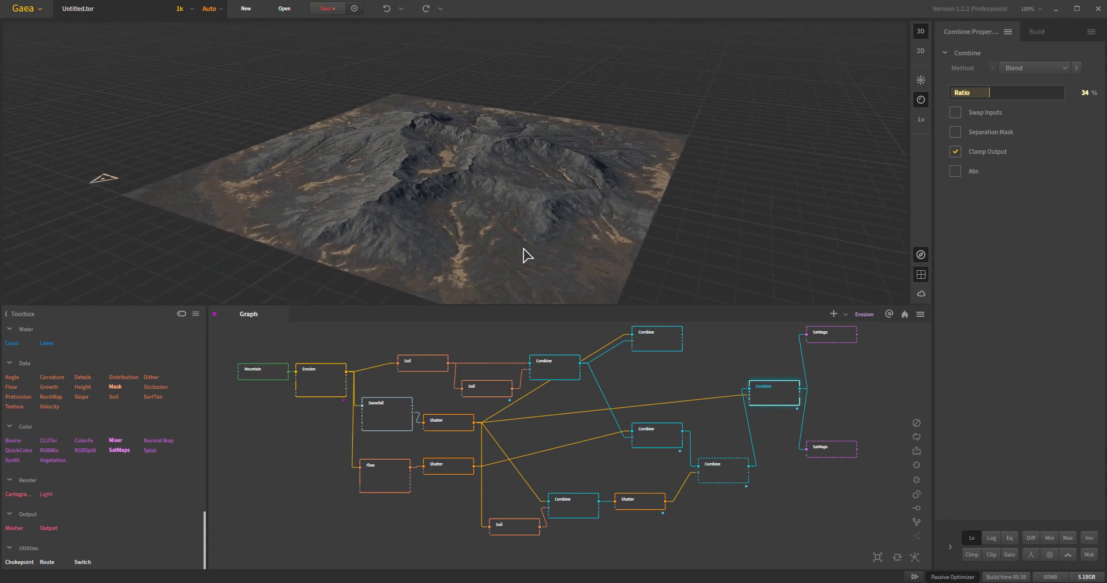
pyautogui.scroll(3, 513, 254)
pyautogui.moveTo(441, 263); pyautogui.dragTo(495, 231)
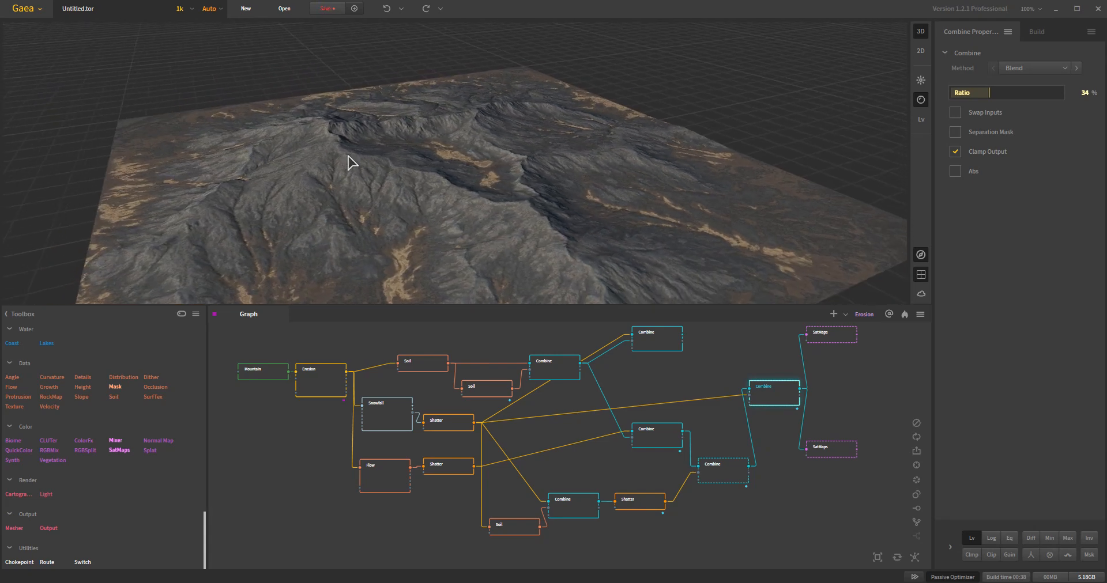
pyautogui.moveTo(425, 234); pyautogui.dragTo(613, 282)
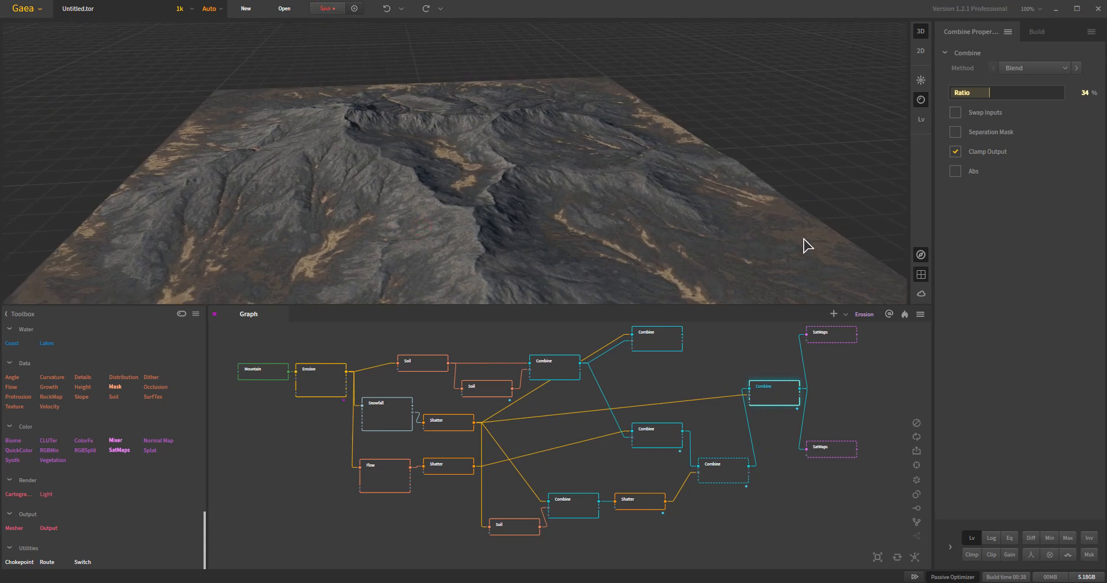
pyautogui.moveTo(752, 257); pyautogui.dragTo(726, 249)
pyautogui.moveTo(432, 234); pyautogui.dragTo(553, 273)
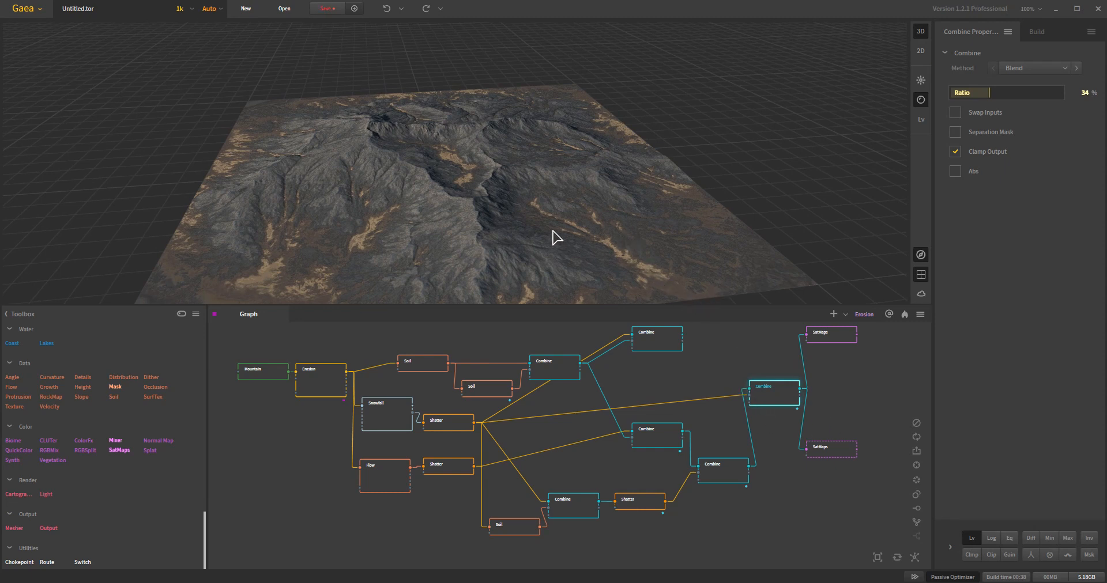
pyautogui.moveTo(611, 262); pyautogui.dragTo(327, 268)
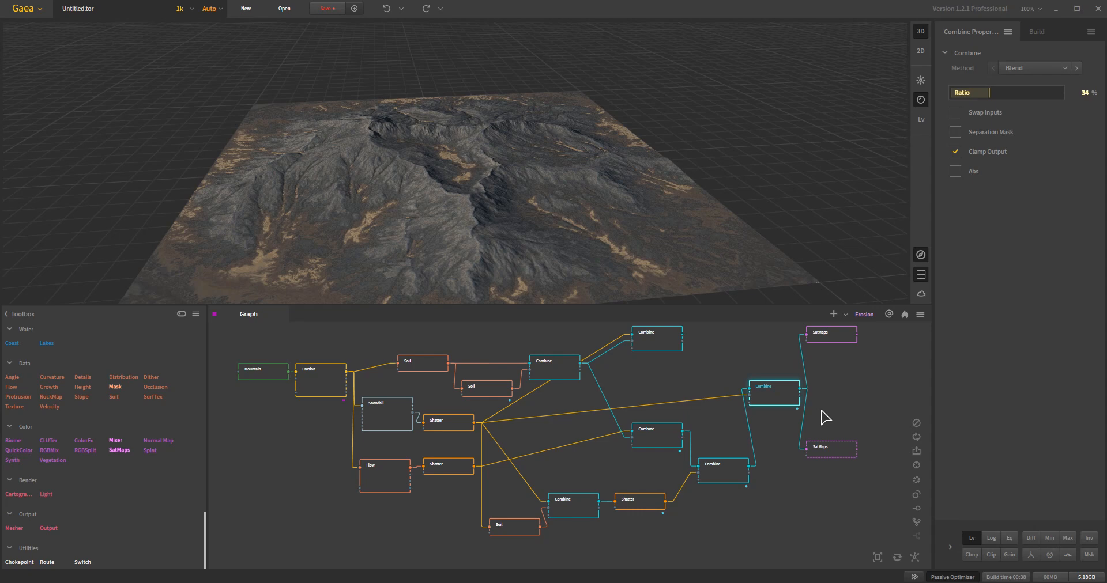
# - Preview the lower SatMaps node and examine its colouring across the terrain
pyautogui.click(836, 460)
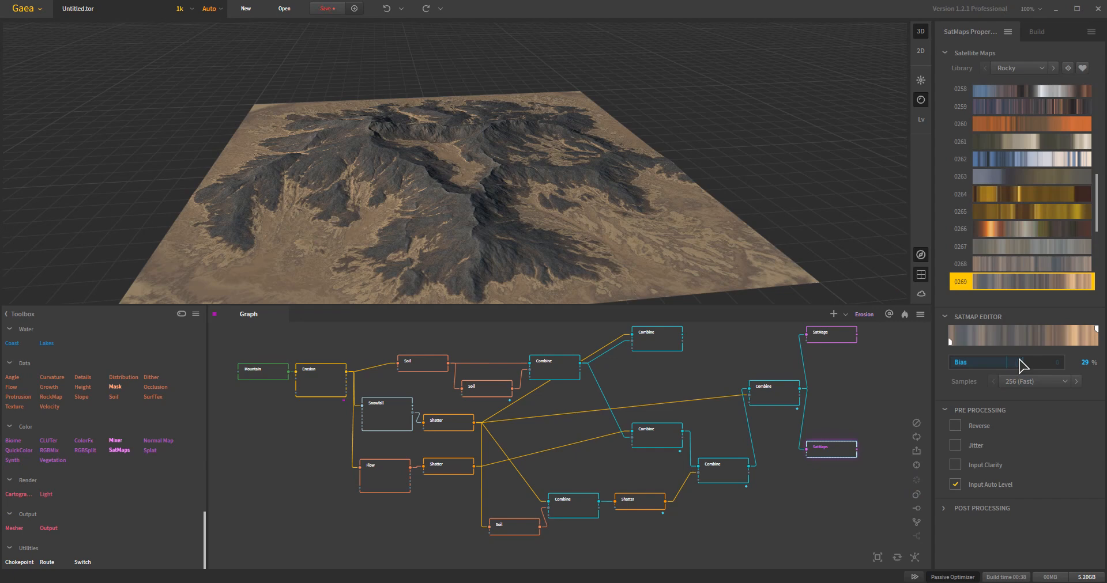
pyautogui.moveTo(452, 253)
pyautogui.mouseDown()
pyautogui.moveTo(450, 227)
pyautogui.moveTo(444, 243)
pyautogui.mouseUp()
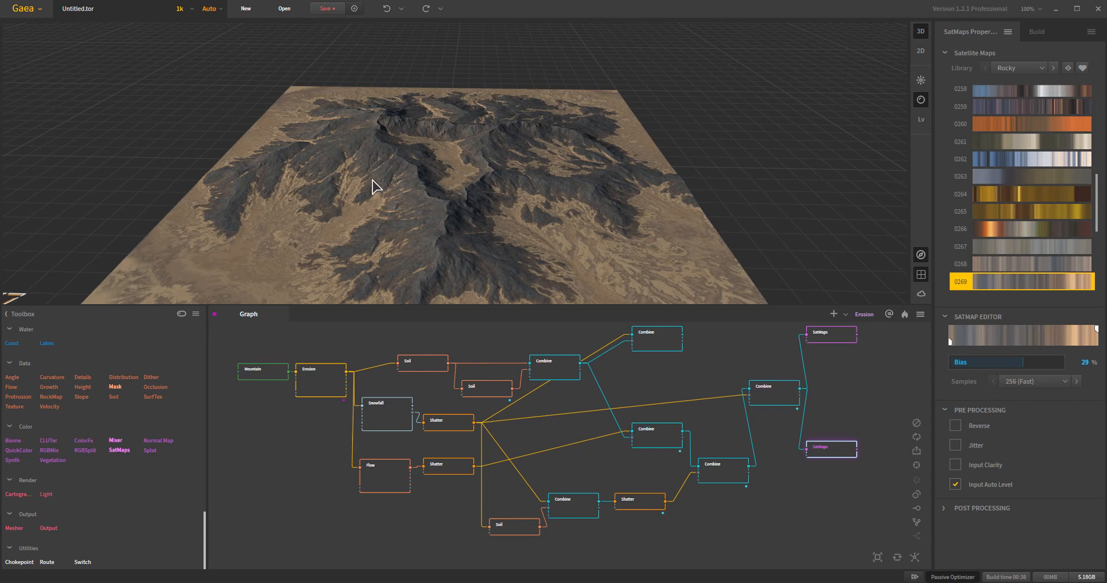
pyautogui.moveTo(682, 296)
pyautogui.mouseDown()
pyautogui.moveTo(647, 297)
pyautogui.moveTo(672, 283)
pyautogui.moveTo(674, 268)
pyautogui.moveTo(678, 280)
pyautogui.mouseUp()
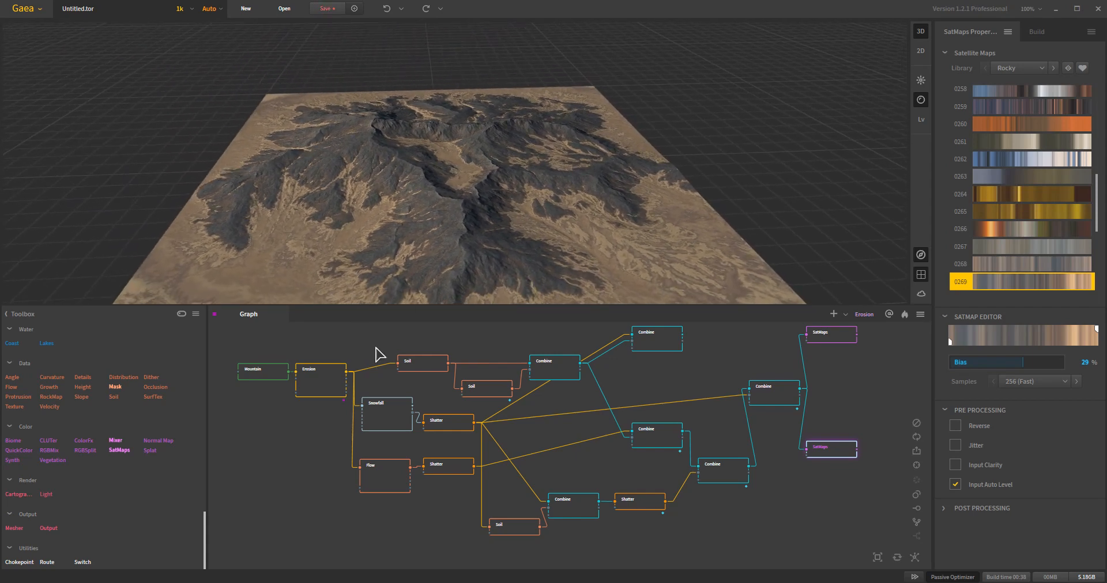
# - Add a second Shatter fed by the snow-fed Shatter and place it below the lowest Soil node
pyautogui.moveTo(587, 474); pyautogui.dragTo(555, 458, button='middle')
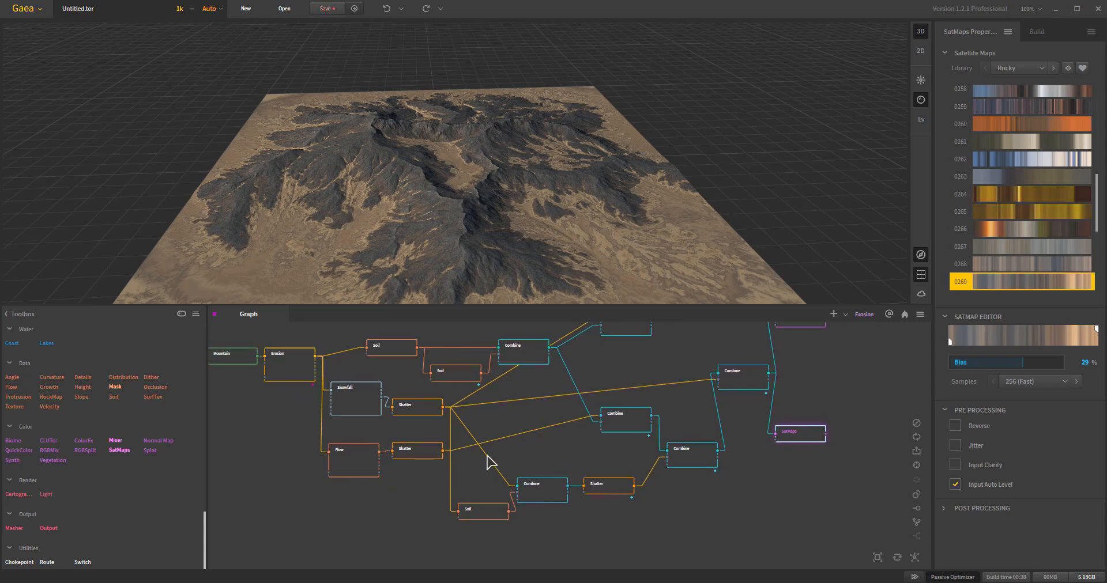
pyautogui.click(404, 411)
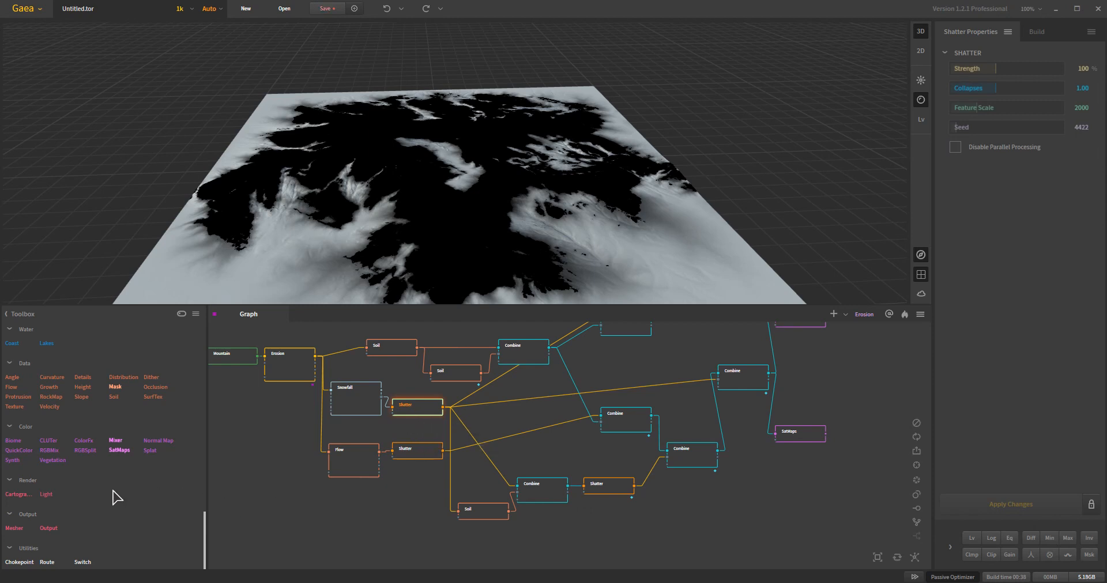
pyautogui.scroll(5, 96, 522)
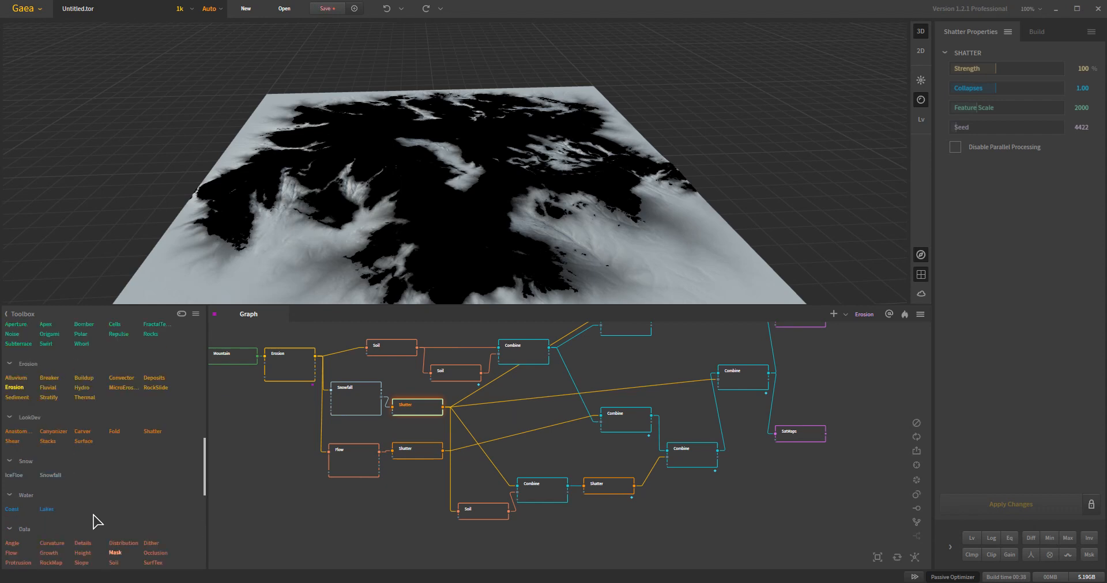
pyautogui.moveTo(147, 435); pyautogui.dragTo(435, 419)
pyautogui.moveTo(586, 469); pyautogui.dragTo(585, 469)
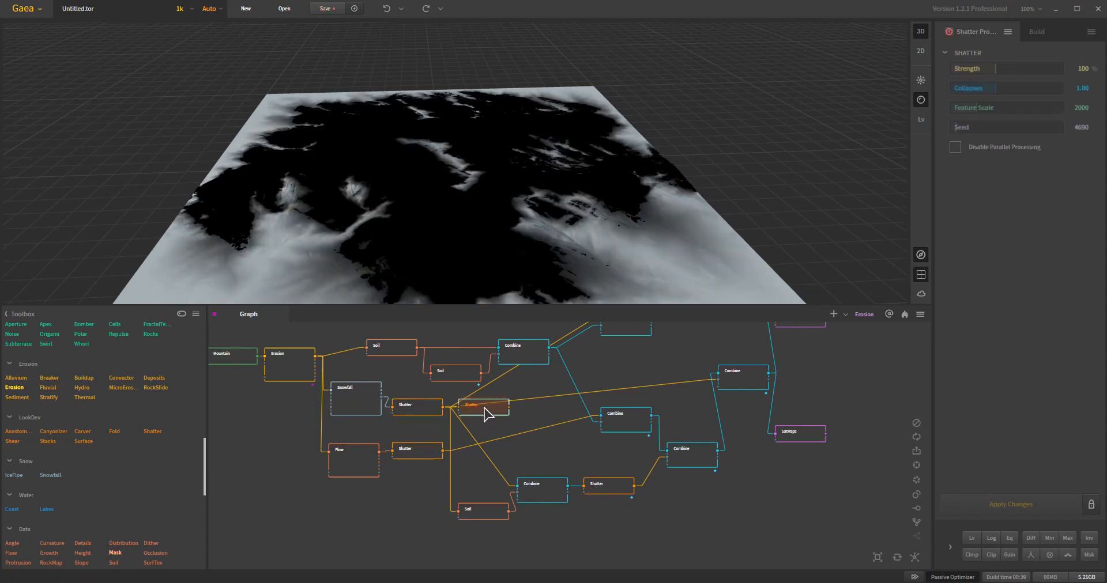
pyautogui.moveTo(485, 414); pyautogui.dragTo(559, 553)
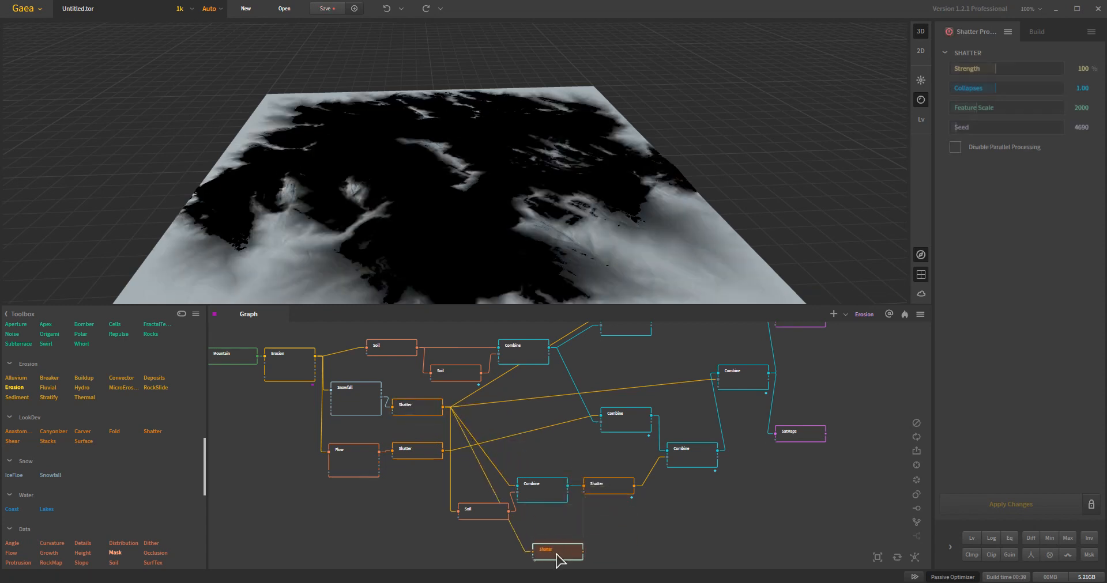
pyautogui.moveTo(692, 539); pyautogui.dragTo(672, 494, button='middle')
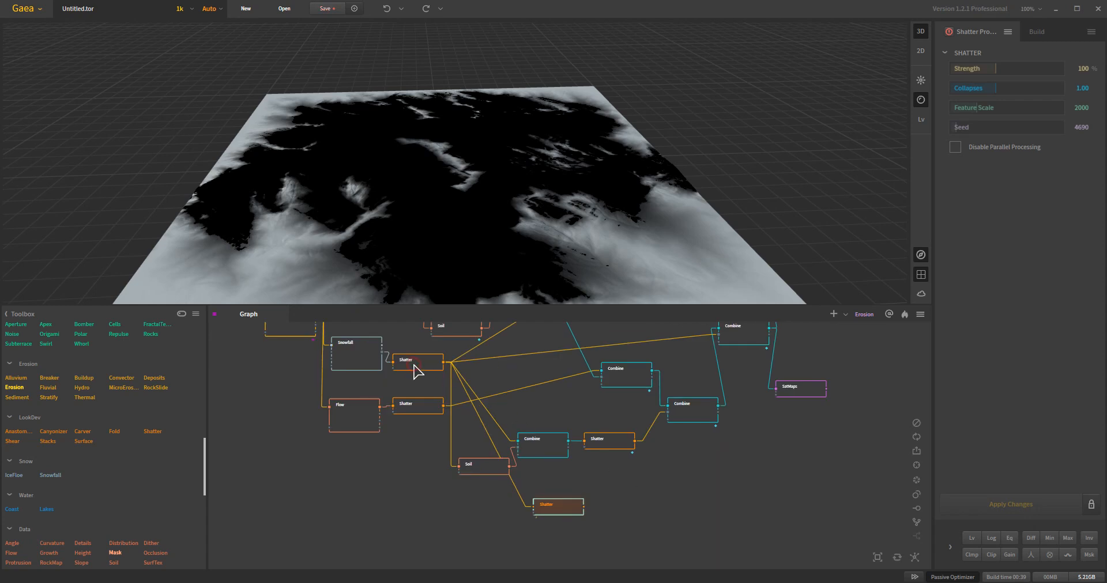
# - Try blending the snow-fed Shatter with the added Shatter in a new Combine, and delete both added nodes
pyautogui.click(415, 371)
pyautogui.moveTo(447, 362); pyautogui.dragTo(585, 511)
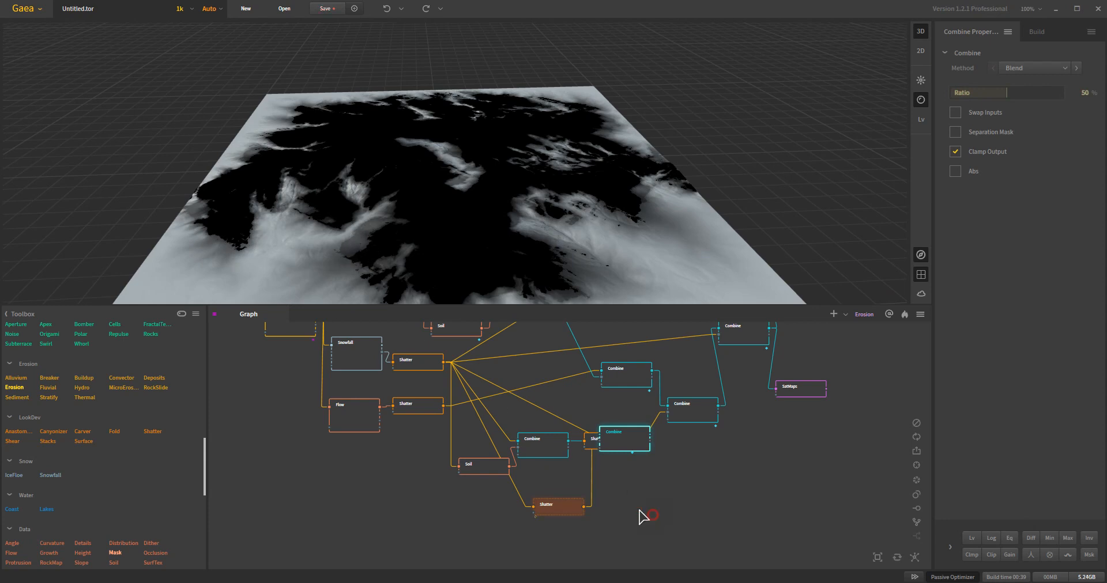
pyautogui.moveTo(615, 442); pyautogui.dragTo(545, 484)
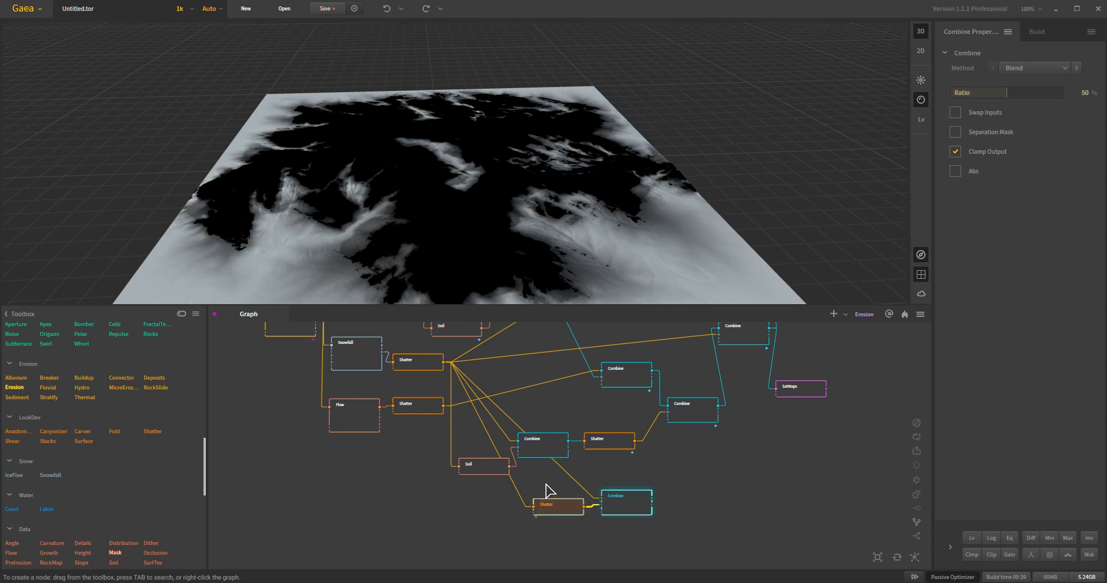
pyautogui.press('Delete')
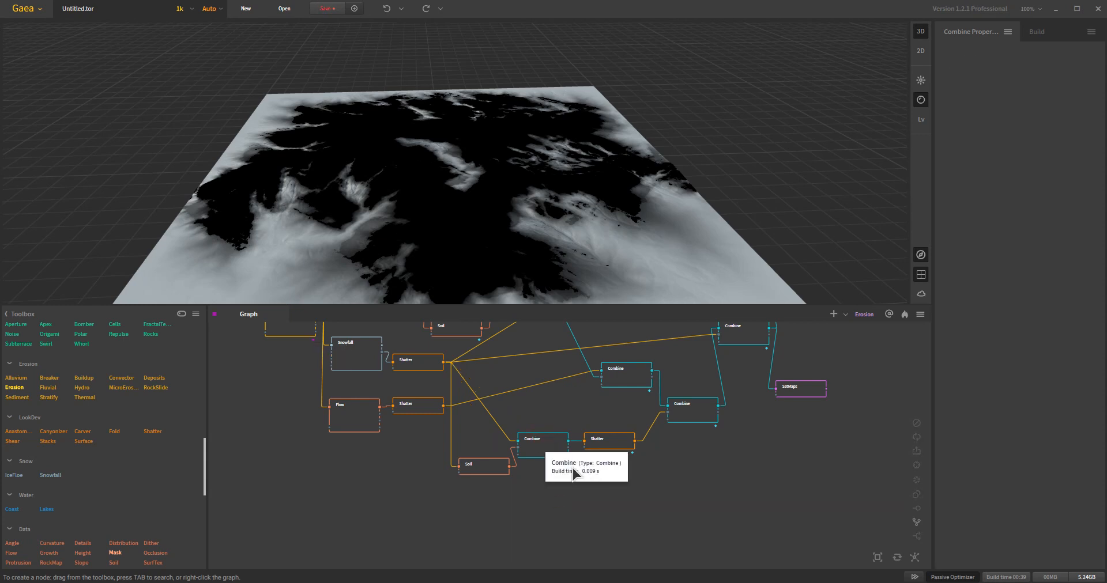
# - Preview the Multiply Combine of the snow-fed Shatter and lowest Soil node, with the whole graph in view
pyautogui.click(548, 457)
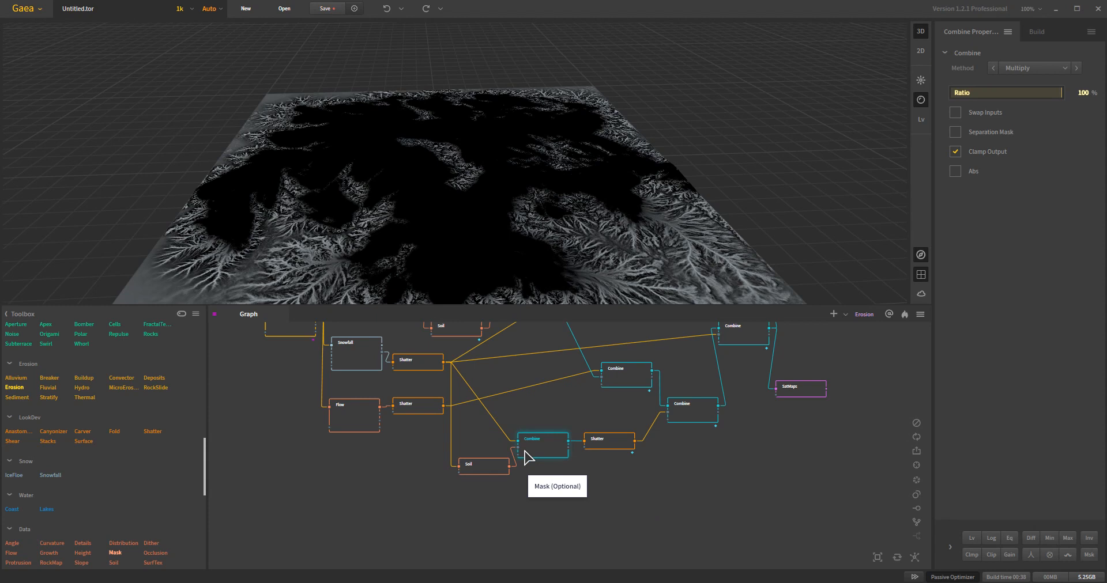
pyautogui.moveTo(484, 440); pyautogui.dragTo(558, 502, button='middle')
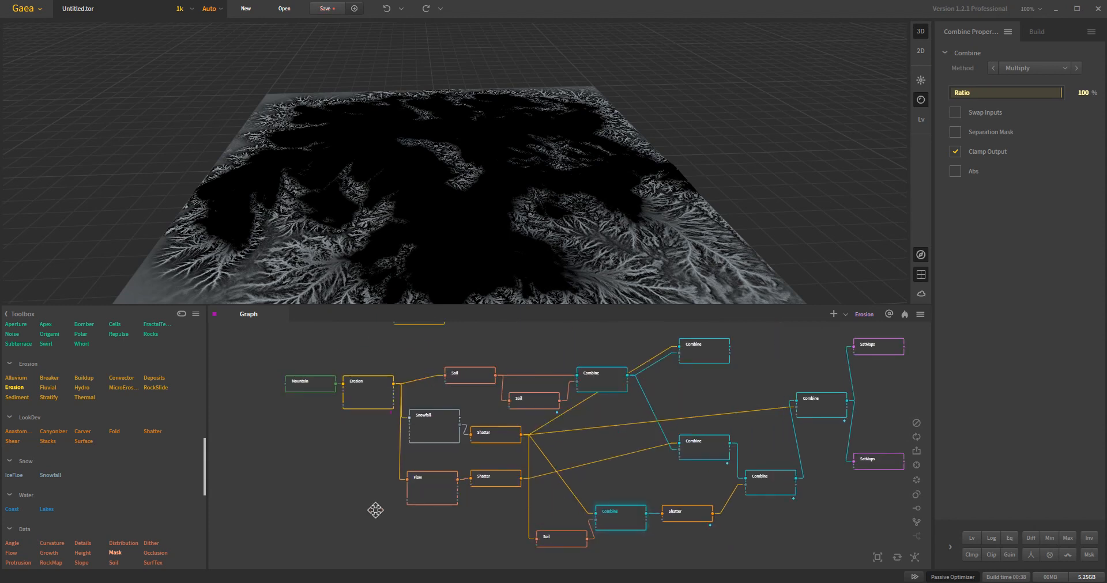
# - Add a Slope node fed by Erosion below the Flow node, with Max 16° and Falloff 20%
pyautogui.scroll(-1, 114, 507)
pyautogui.scroll(-2, 113, 508)
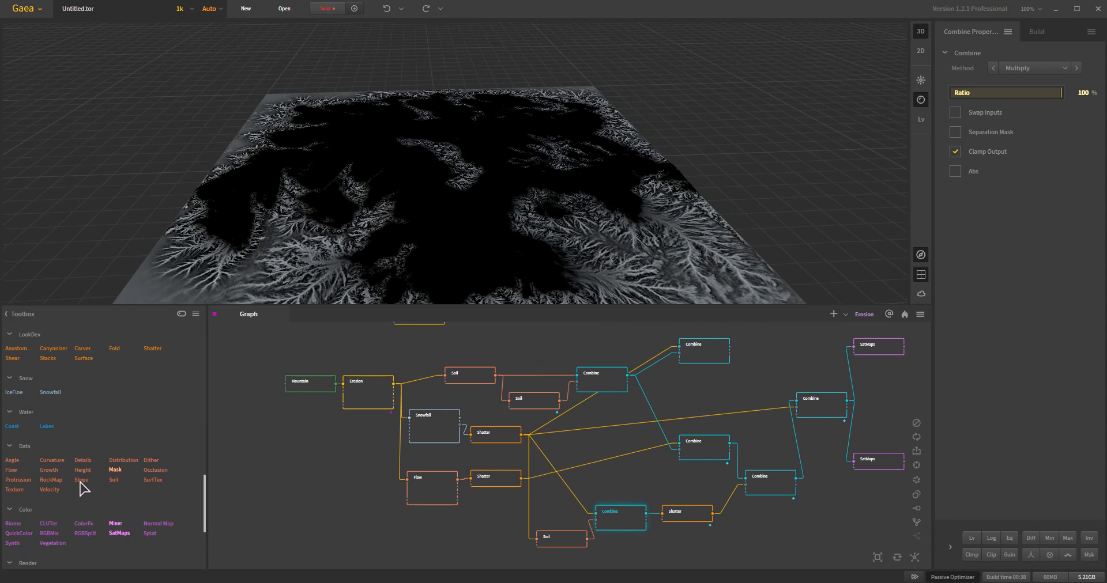
pyautogui.moveTo(343, 416); pyautogui.dragTo(359, 392)
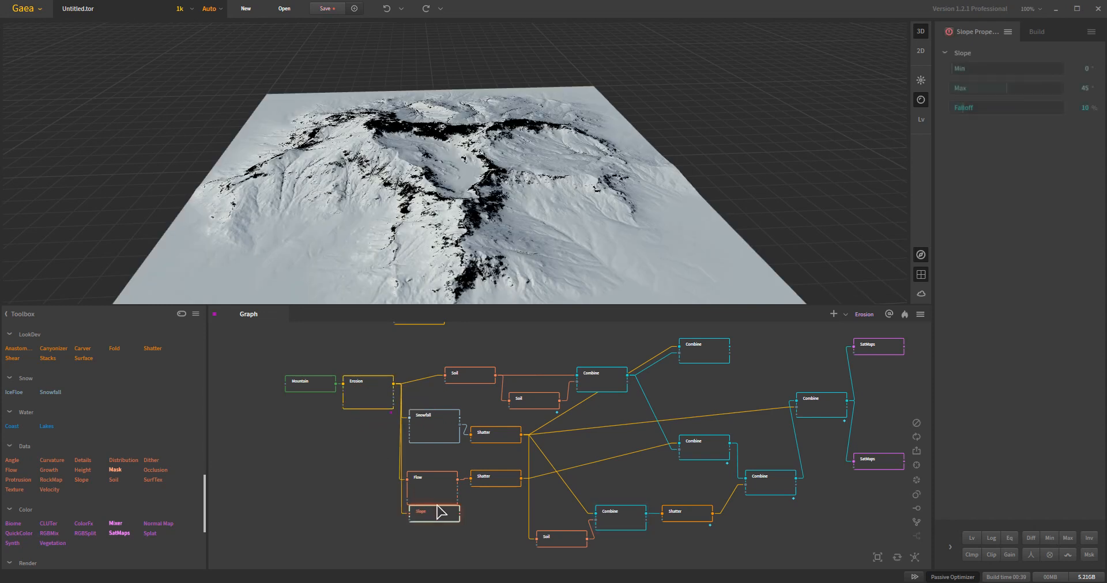
pyautogui.moveTo(501, 525); pyautogui.dragTo(497, 484, button='middle')
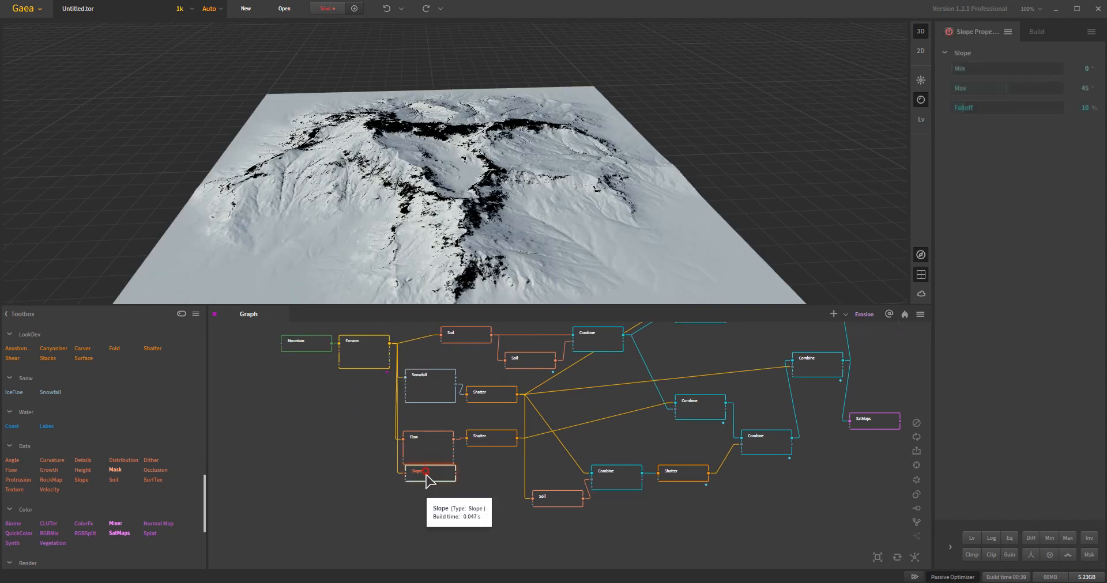
pyautogui.moveTo(427, 478); pyautogui.dragTo(425, 520)
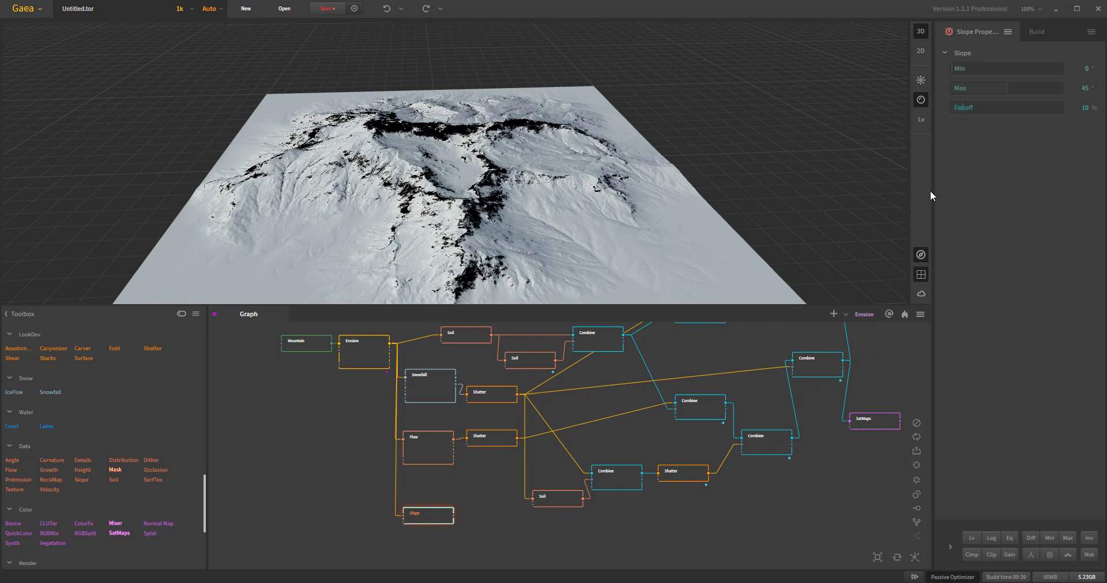
pyautogui.moveTo(981, 89); pyautogui.dragTo(974, 107)
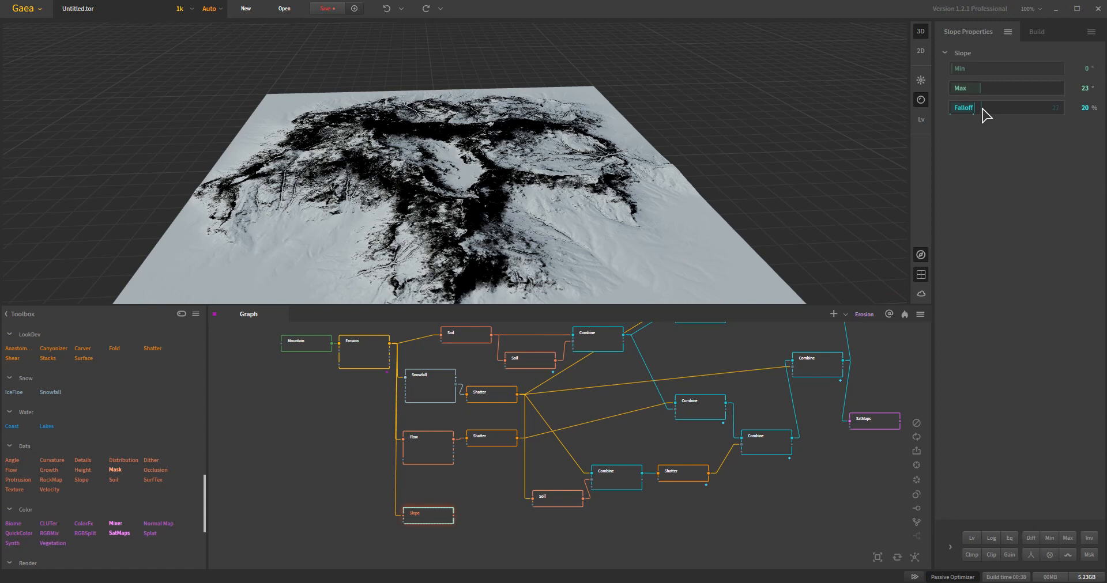
pyautogui.click(967, 88)
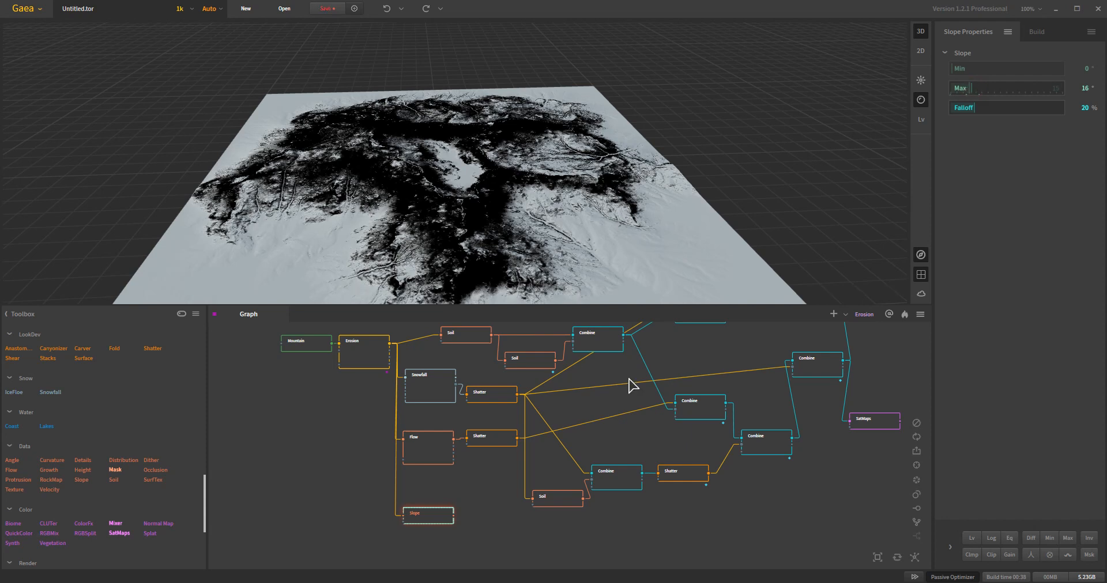
# - Try feeding the Slope node into a new Shatter, and delete both nodes
pyautogui.scroll(1, 146, 433)
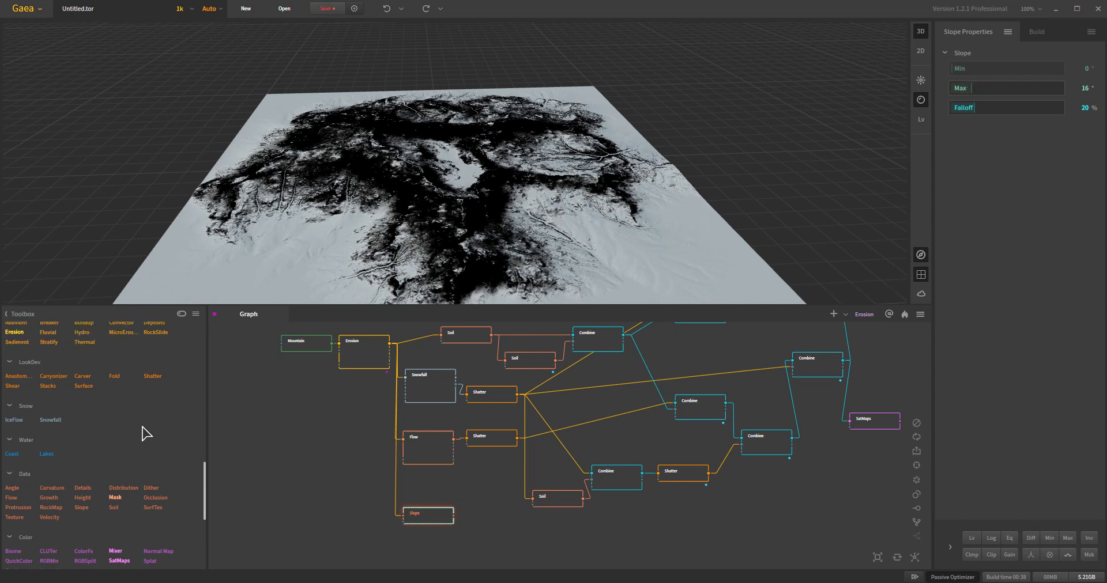
pyautogui.moveTo(152, 382); pyautogui.dragTo(696, 563)
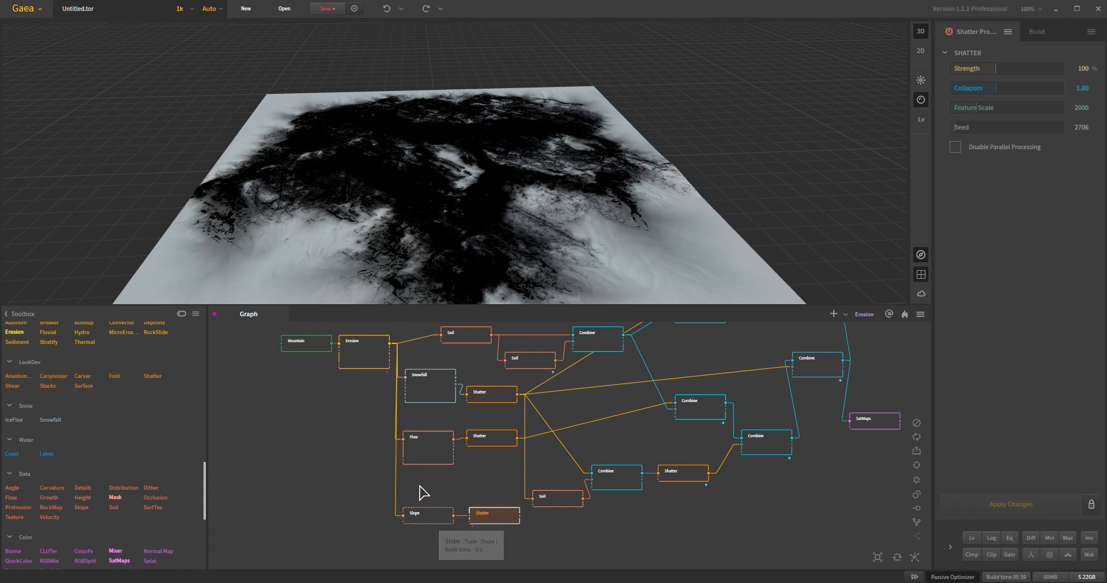
pyautogui.moveTo(419, 486); pyautogui.dragTo(494, 528)
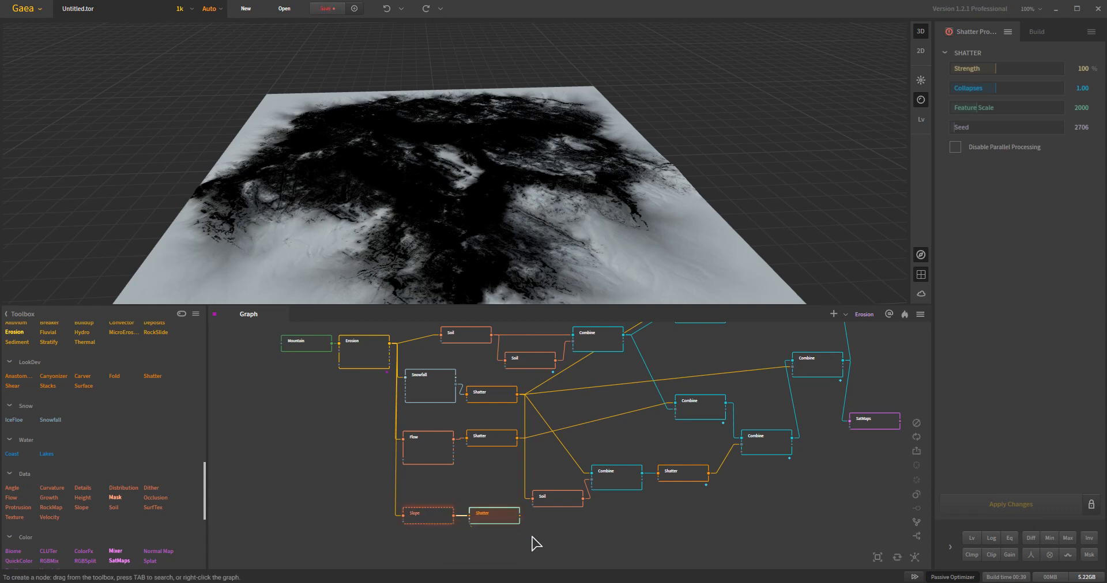
pyautogui.press('Delete')
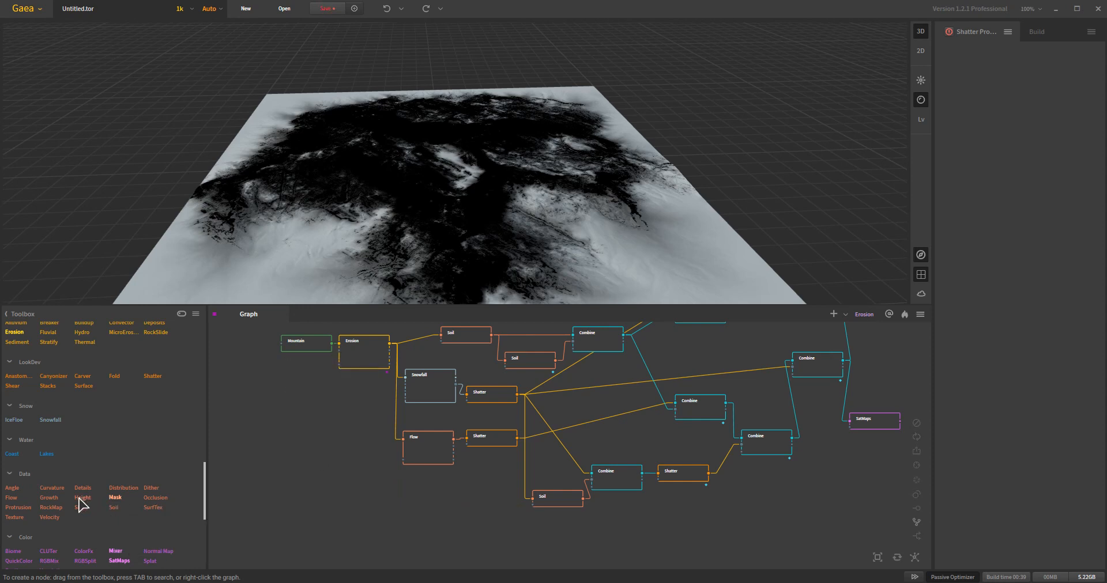
# - Add a Height node fed by Erosion with Min 6%, Max 27% and Falloff 2%, and feed it into a new Shatter
pyautogui.moveTo(137, 508); pyautogui.dragTo(430, 521)
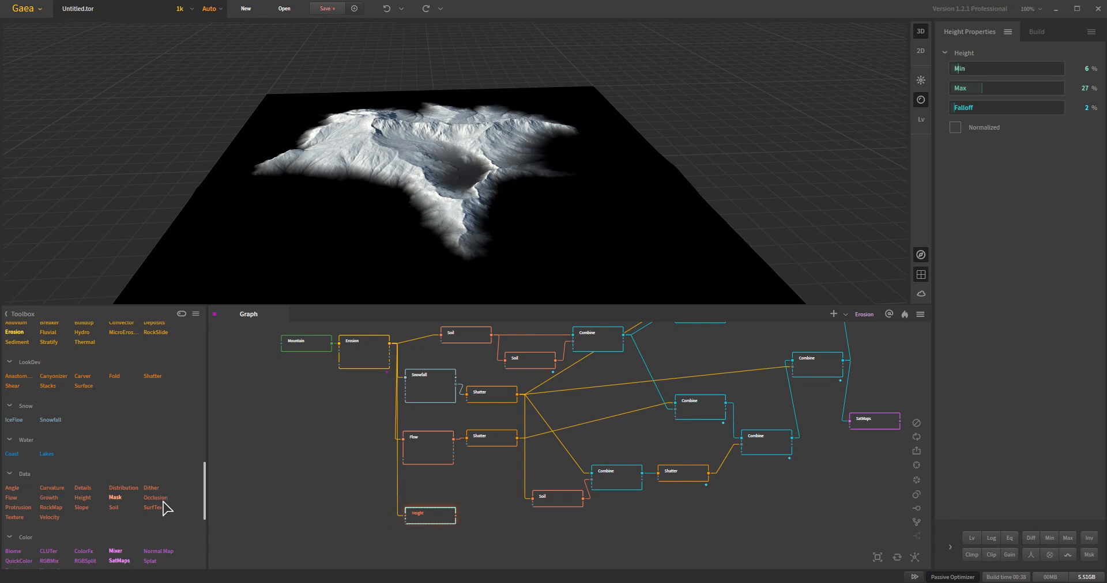
pyautogui.moveTo(151, 381); pyautogui.dragTo(474, 522)
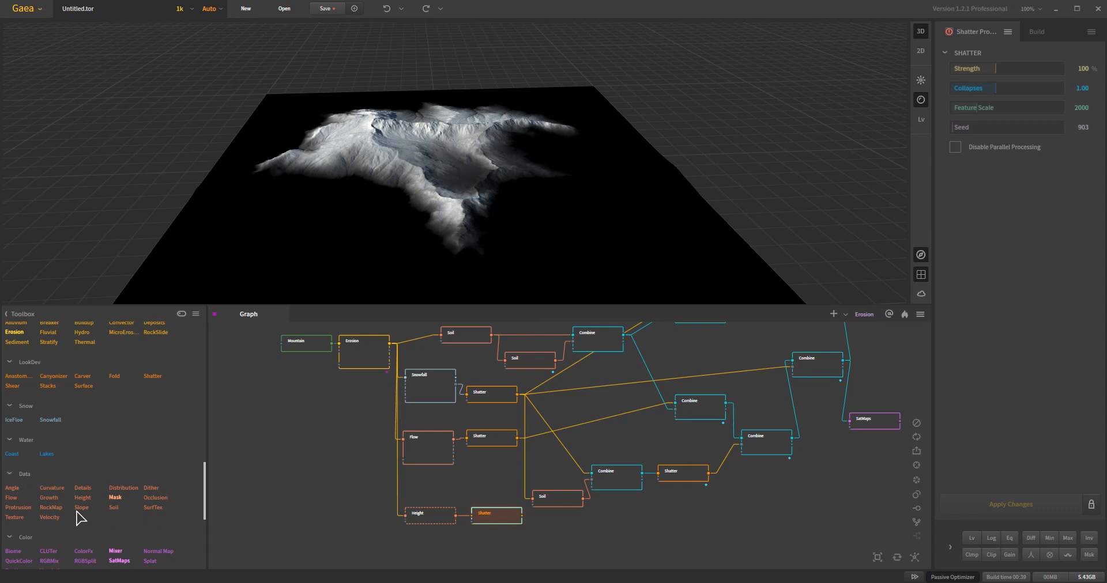
# - Add a second Height node fed by the Height-fed Shatter, with Min 53% and Max 100%, and preview its mask
pyautogui.moveTo(82, 499); pyautogui.dragTo(565, 543)
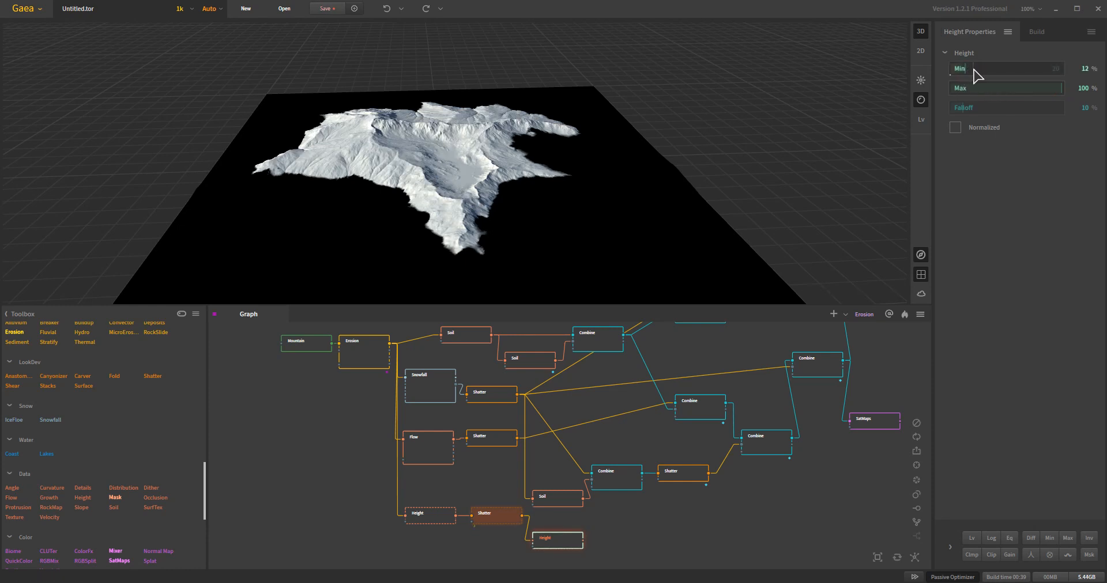
pyautogui.moveTo(982, 72); pyautogui.dragTo(998, 68)
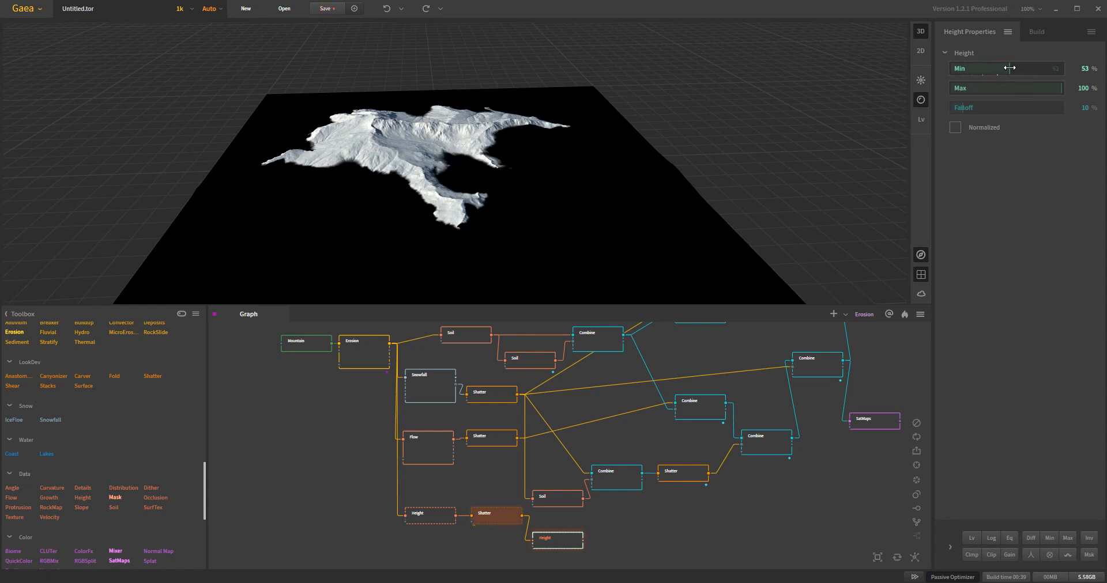
pyautogui.click(424, 520)
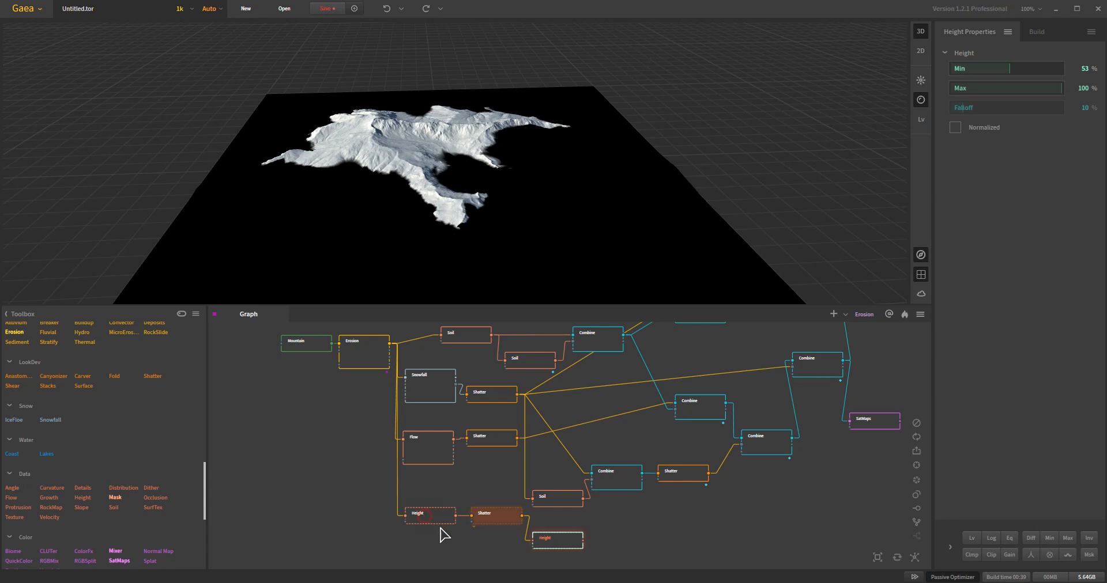
pyautogui.click(577, 540)
pyautogui.moveTo(381, 187); pyautogui.dragTo(394, 252)
pyautogui.moveTo(406, 173); pyautogui.dragTo(394, 82)
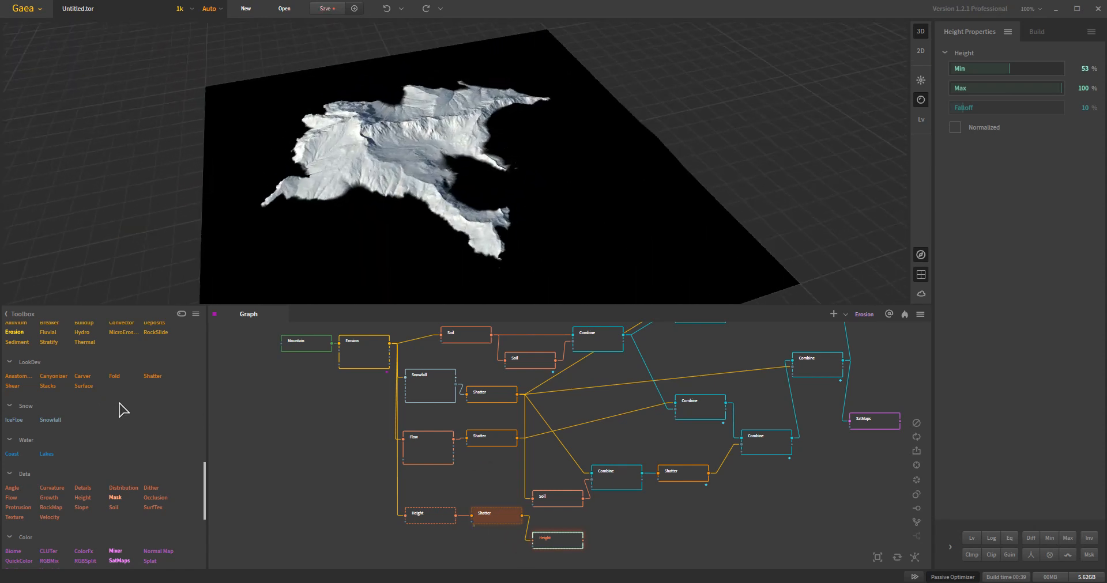
# - Add a Carver fed by the first Height below its Shatter, and preview how it distorts the height mask
pyautogui.moveTo(82, 381); pyautogui.dragTo(434, 524)
pyautogui.moveTo(674, 527); pyautogui.dragTo(692, 477)
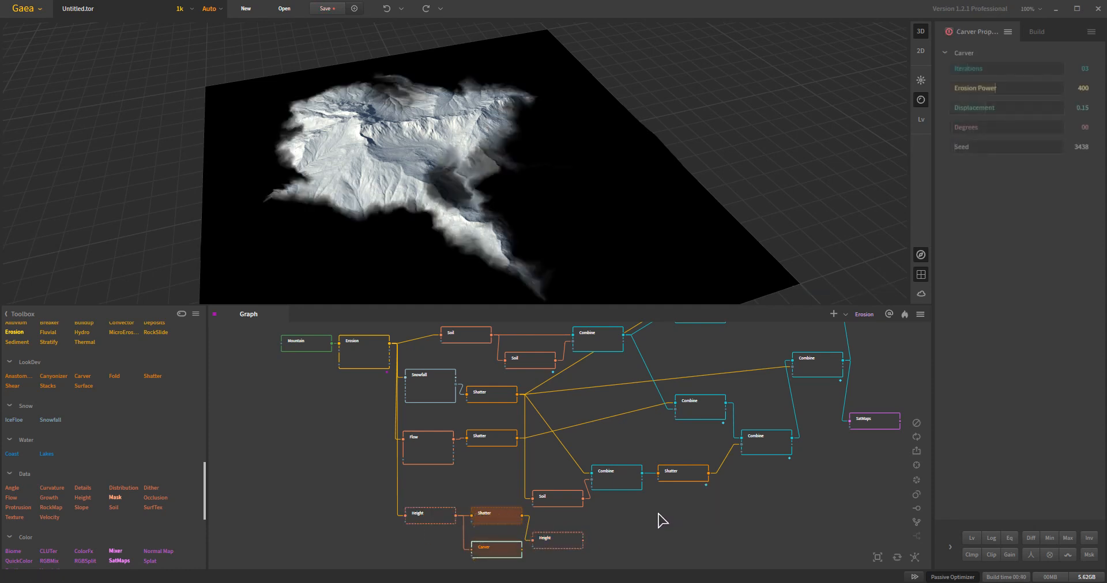
pyautogui.click(430, 521)
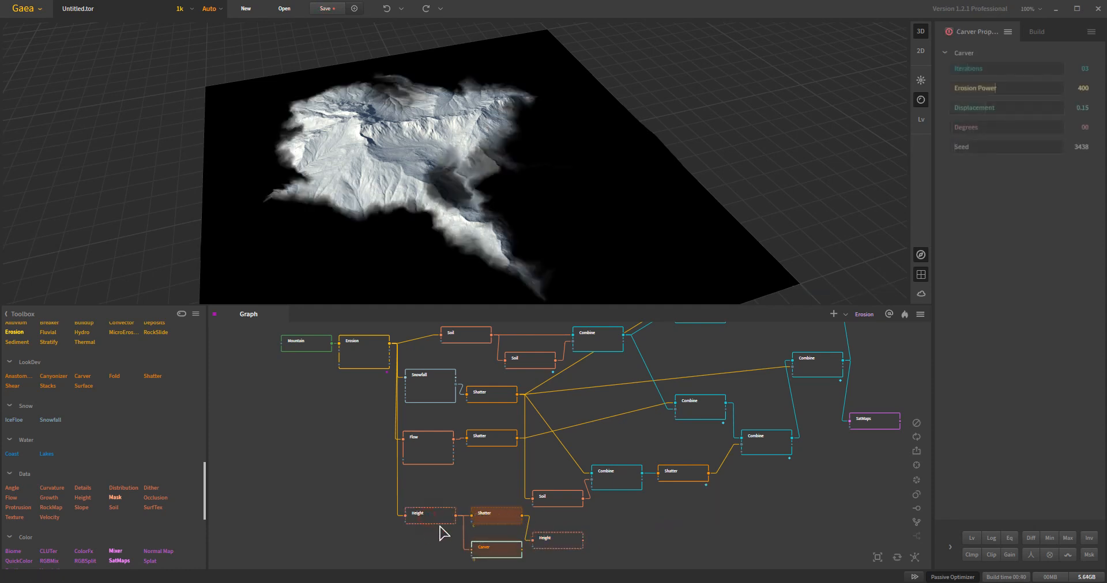
pyautogui.click(497, 553)
pyautogui.moveTo(521, 198); pyautogui.dragTo(527, 231)
pyautogui.moveTo(504, 547); pyautogui.dragTo(443, 512, button='middle')
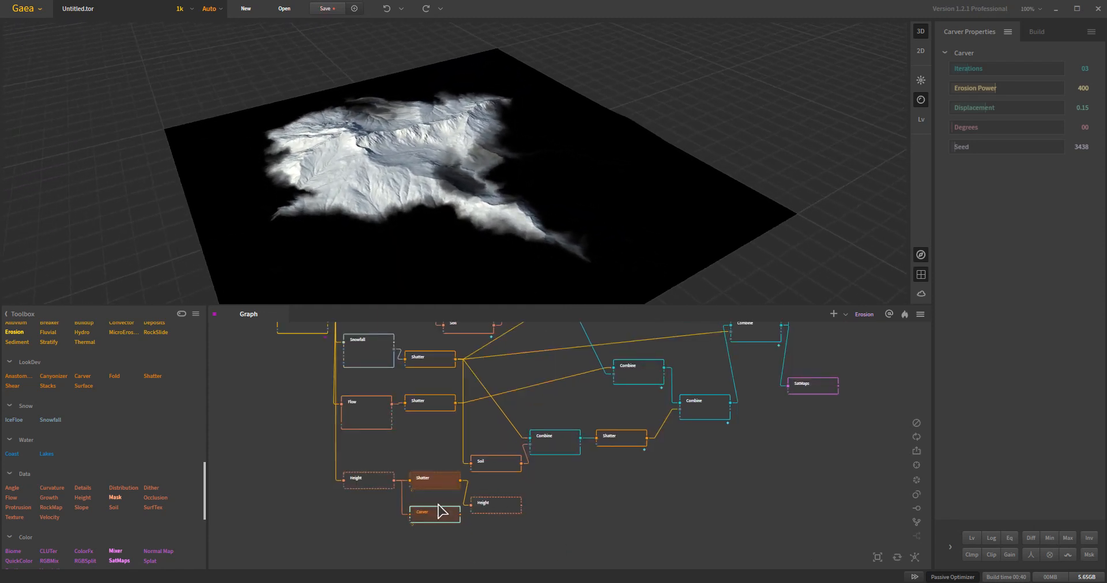
# - Blend the Height-fed Shatter and Carver at 50% in a new Combine, placed between them and the second Height
pyautogui.moveTo(433, 515); pyautogui.dragTo(569, 509)
pyautogui.moveTo(461, 507); pyautogui.dragTo(460, 481)
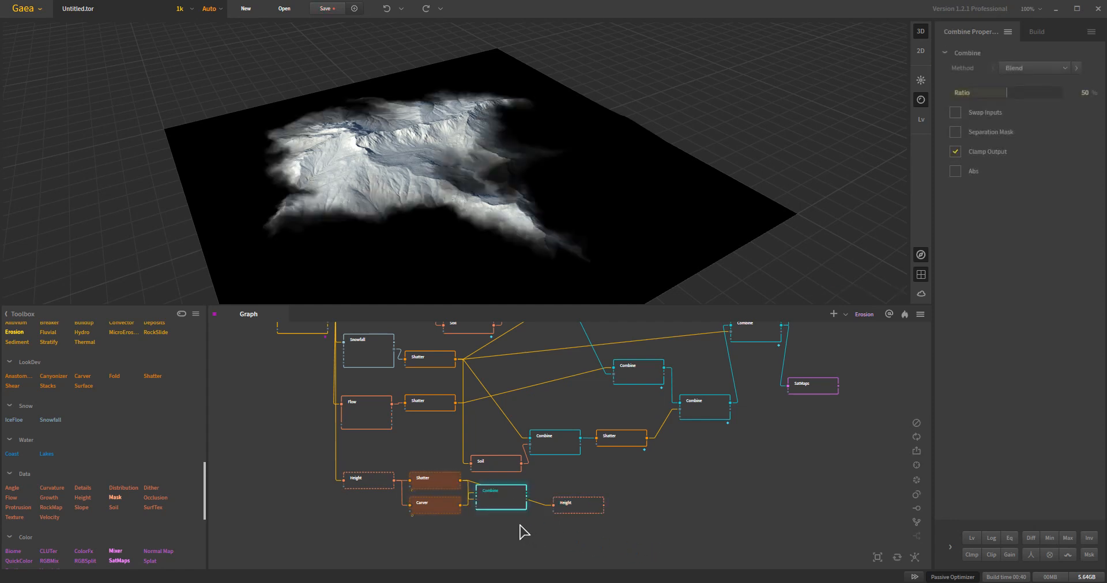
pyautogui.moveTo(503, 510); pyautogui.dragTo(505, 522)
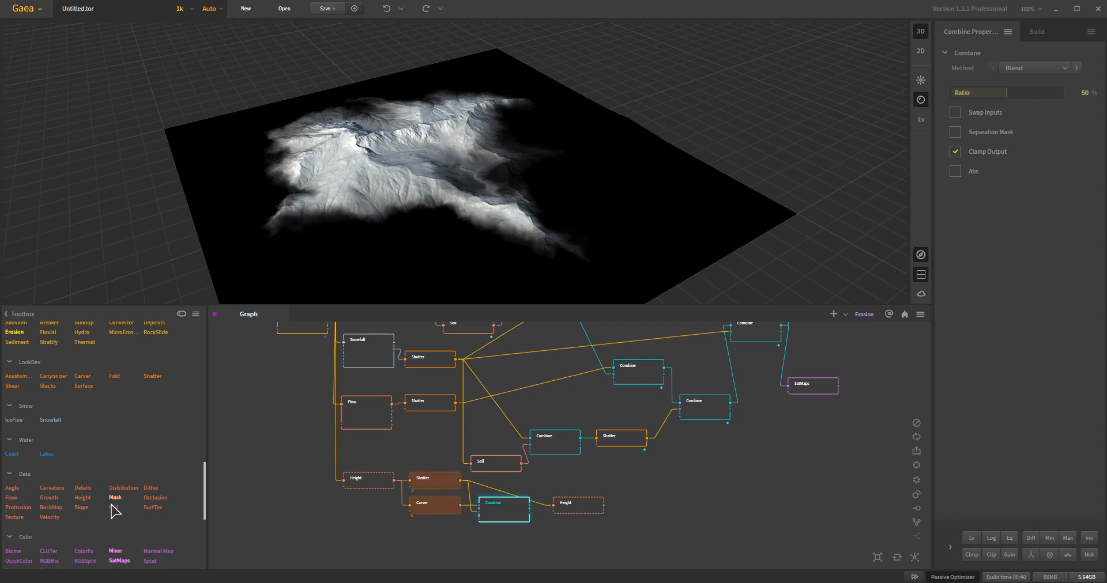
# - Add a Soil node fed by the Shatter and Carver Combine, place it below the second Height, and invert its output
pyautogui.moveTo(114, 507); pyautogui.dragTo(663, 542)
pyautogui.moveTo(565, 512); pyautogui.dragTo(565, 551)
pyautogui.moveTo(654, 541); pyautogui.dragTo(625, 506, button='middle')
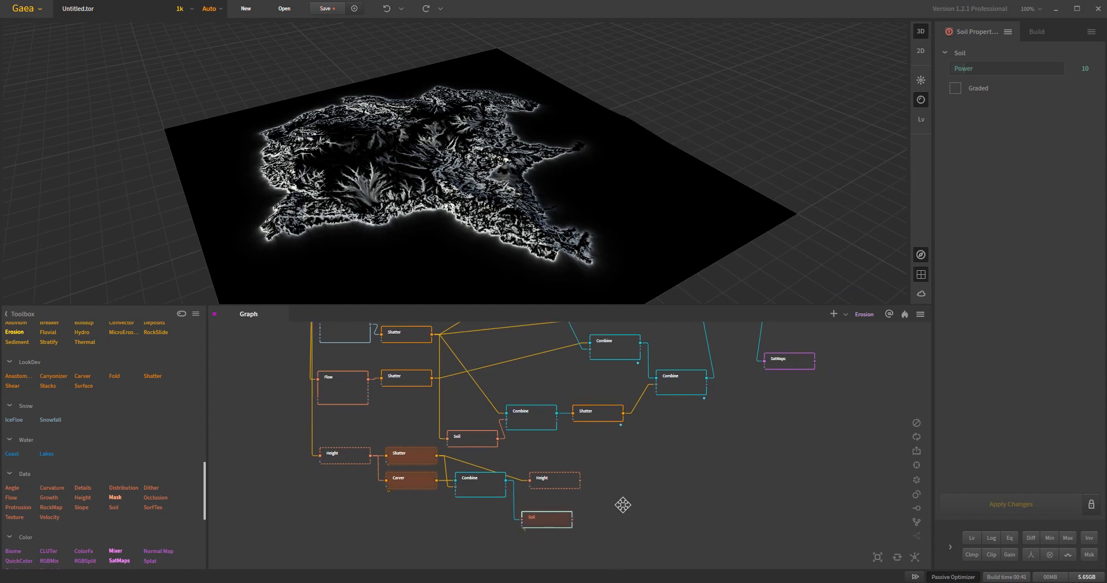
pyautogui.click(1089, 538)
pyautogui.click(543, 517)
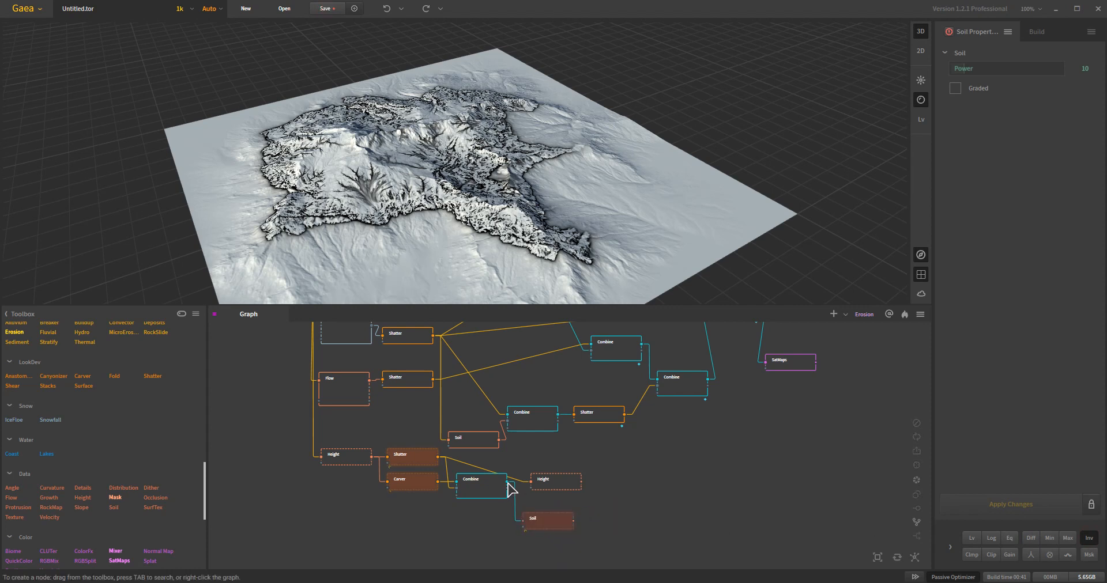
# - Combine the Shatter and Carver blend with the inverted Soil, using the Multiply method at a 65% ratio
pyautogui.moveTo(566, 518); pyautogui.dragTo(573, 521)
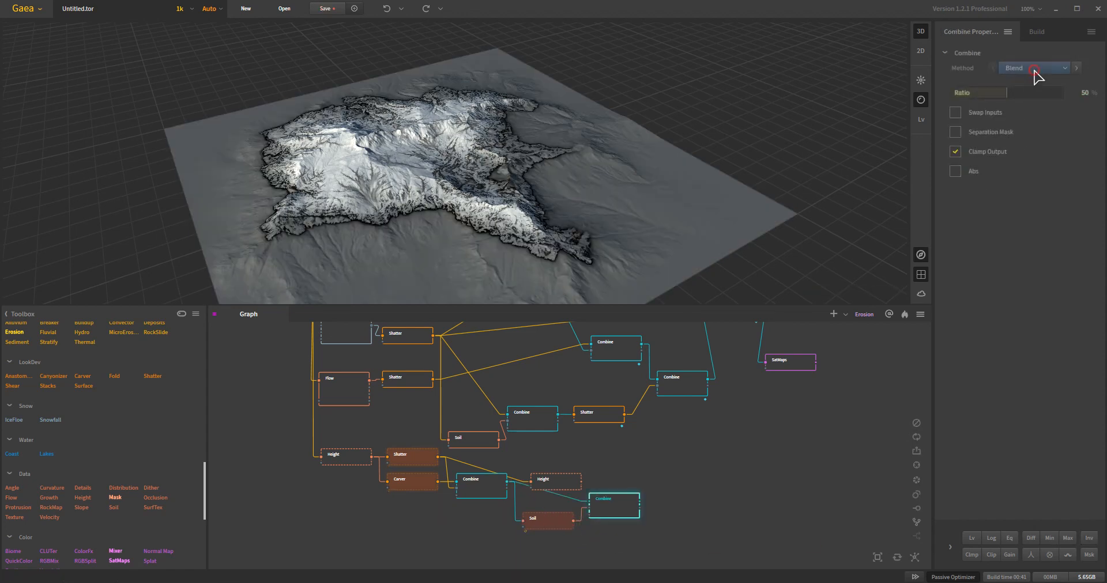
pyautogui.click(1034, 69)
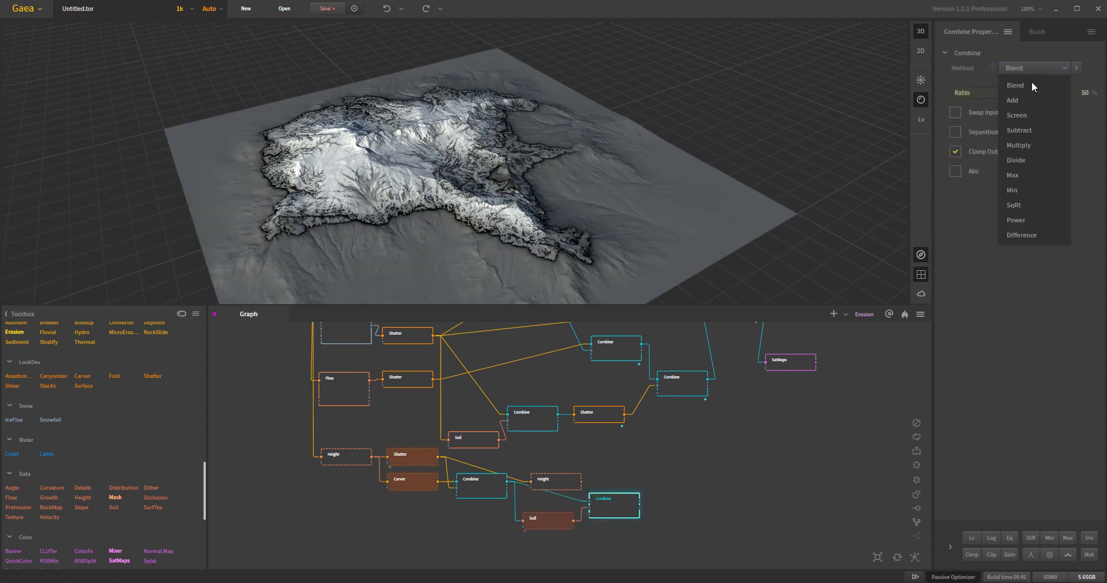
pyautogui.click(1031, 145)
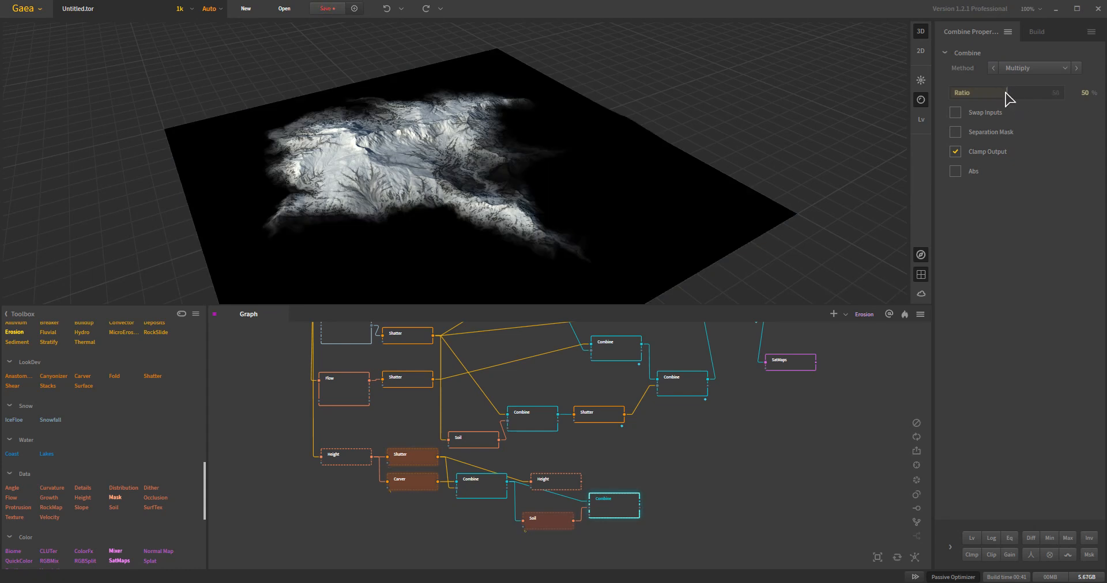
pyautogui.moveTo(1007, 93); pyautogui.dragTo(1024, 93)
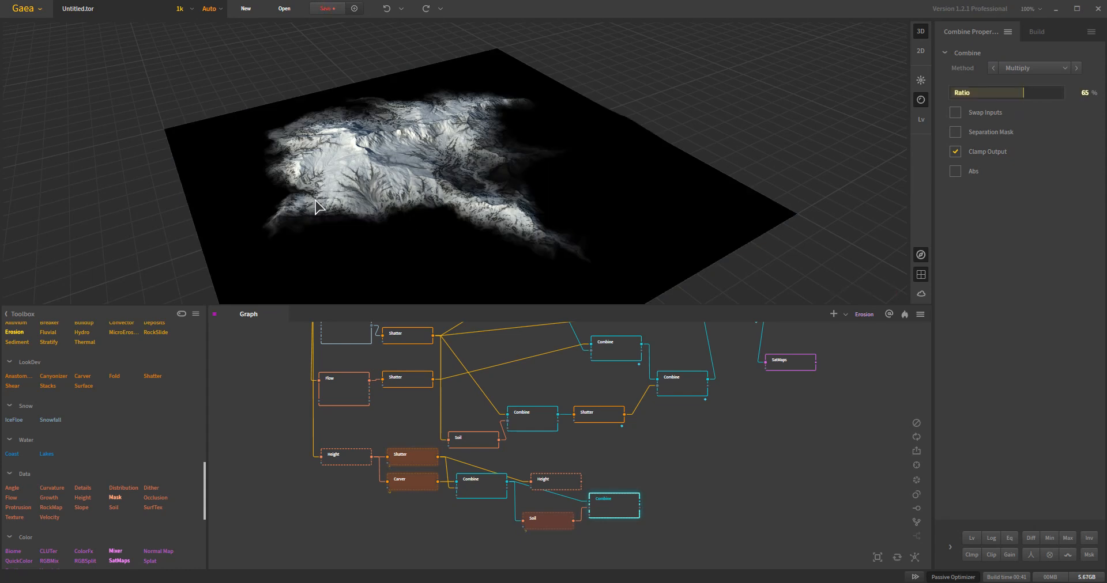
# - Examine the multiplied height and soil mask on the terrain, and review the node graph from Erosion to the SatMaps
pyautogui.moveTo(498, 239); pyautogui.dragTo(506, 274)
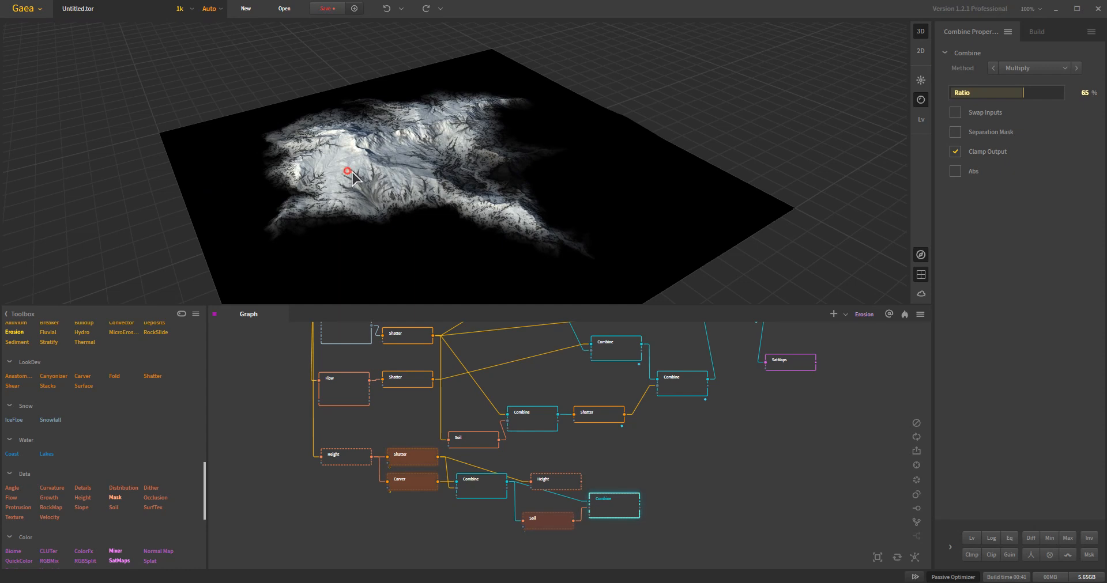
pyautogui.moveTo(353, 178); pyautogui.dragTo(433, 186)
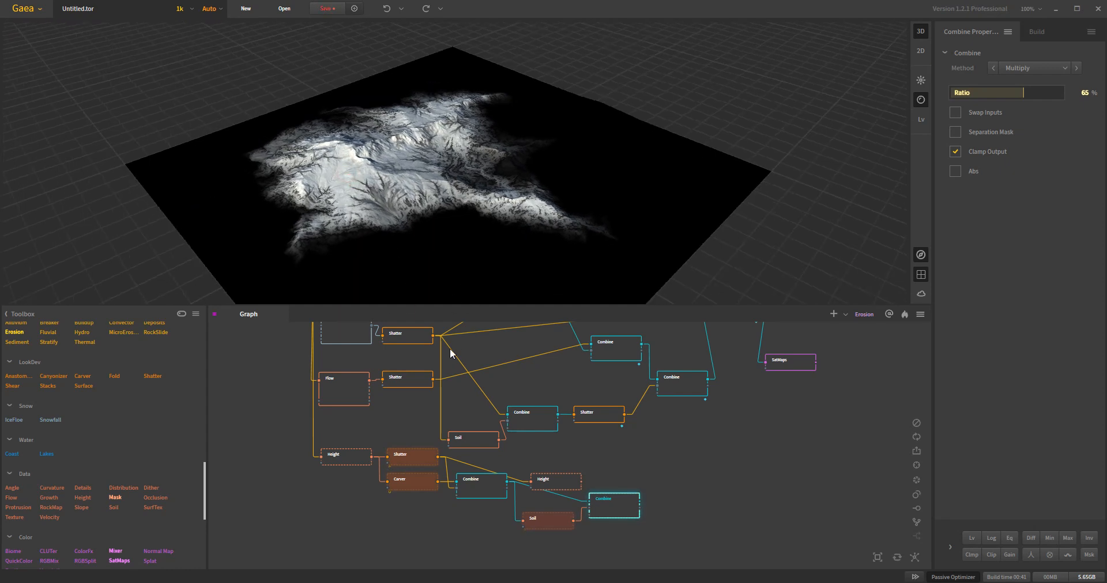
pyautogui.moveTo(307, 433); pyautogui.dragTo(370, 464, button='middle')
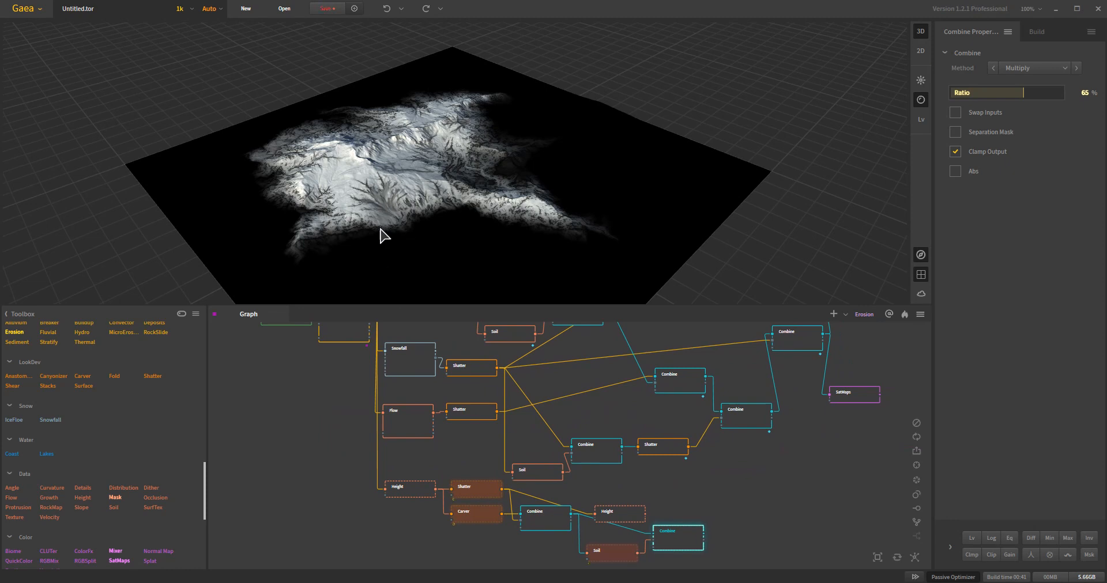
pyautogui.moveTo(307, 419); pyautogui.dragTo(340, 479, button='middle')
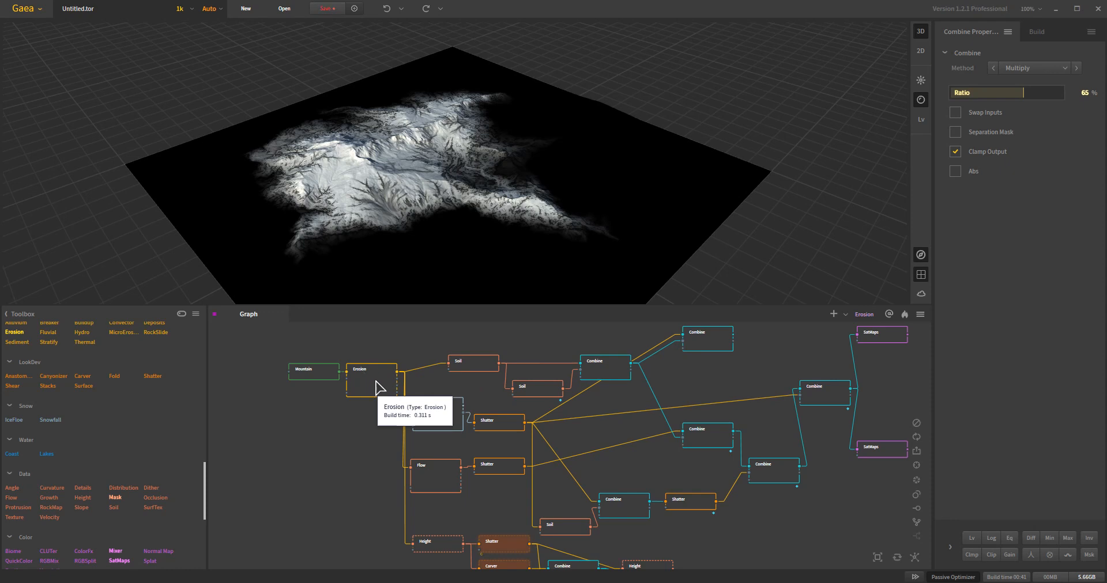
pyautogui.moveTo(671, 534); pyautogui.dragTo(652, 465, button='middle')
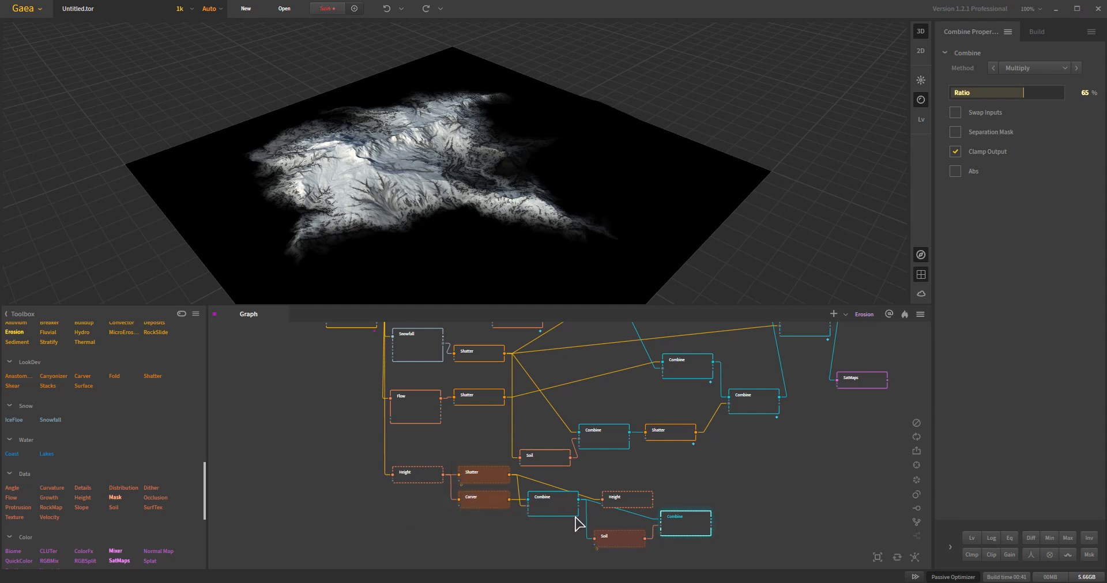
pyautogui.moveTo(338, 415); pyautogui.dragTo(311, 477, button='middle')
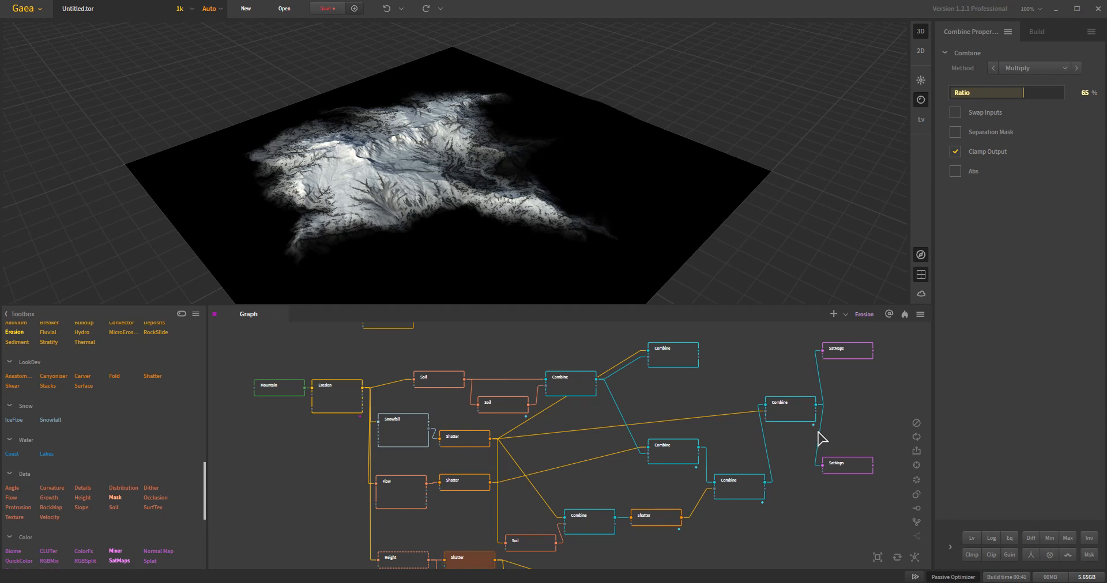
pyautogui.moveTo(609, 492)
pyautogui.mouseDown(button='middle')
pyautogui.moveTo(610, 433)
pyautogui.moveTo(616, 494)
pyautogui.mouseUp(button='middle')
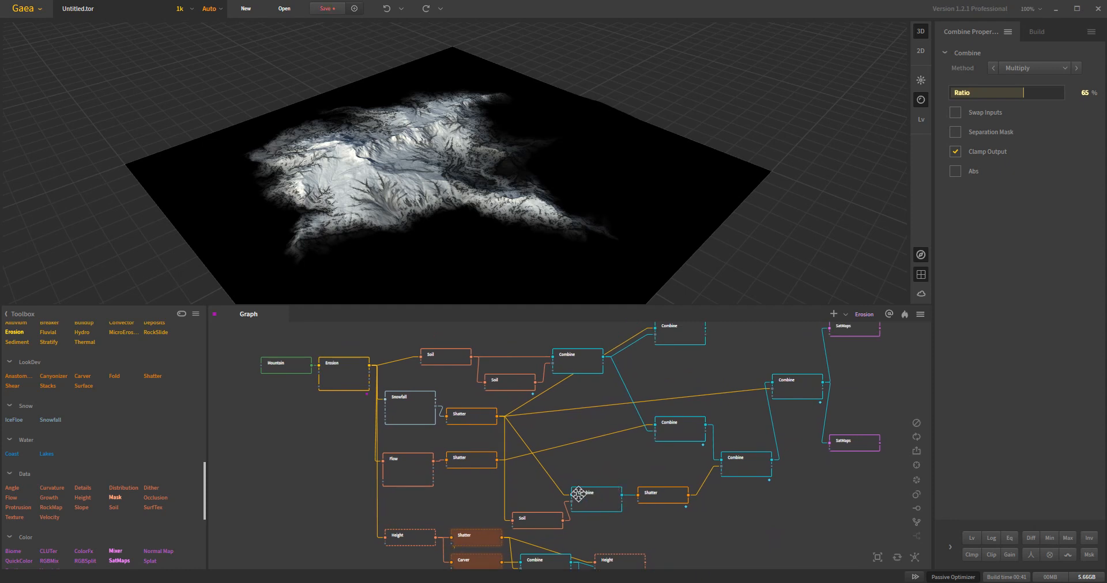